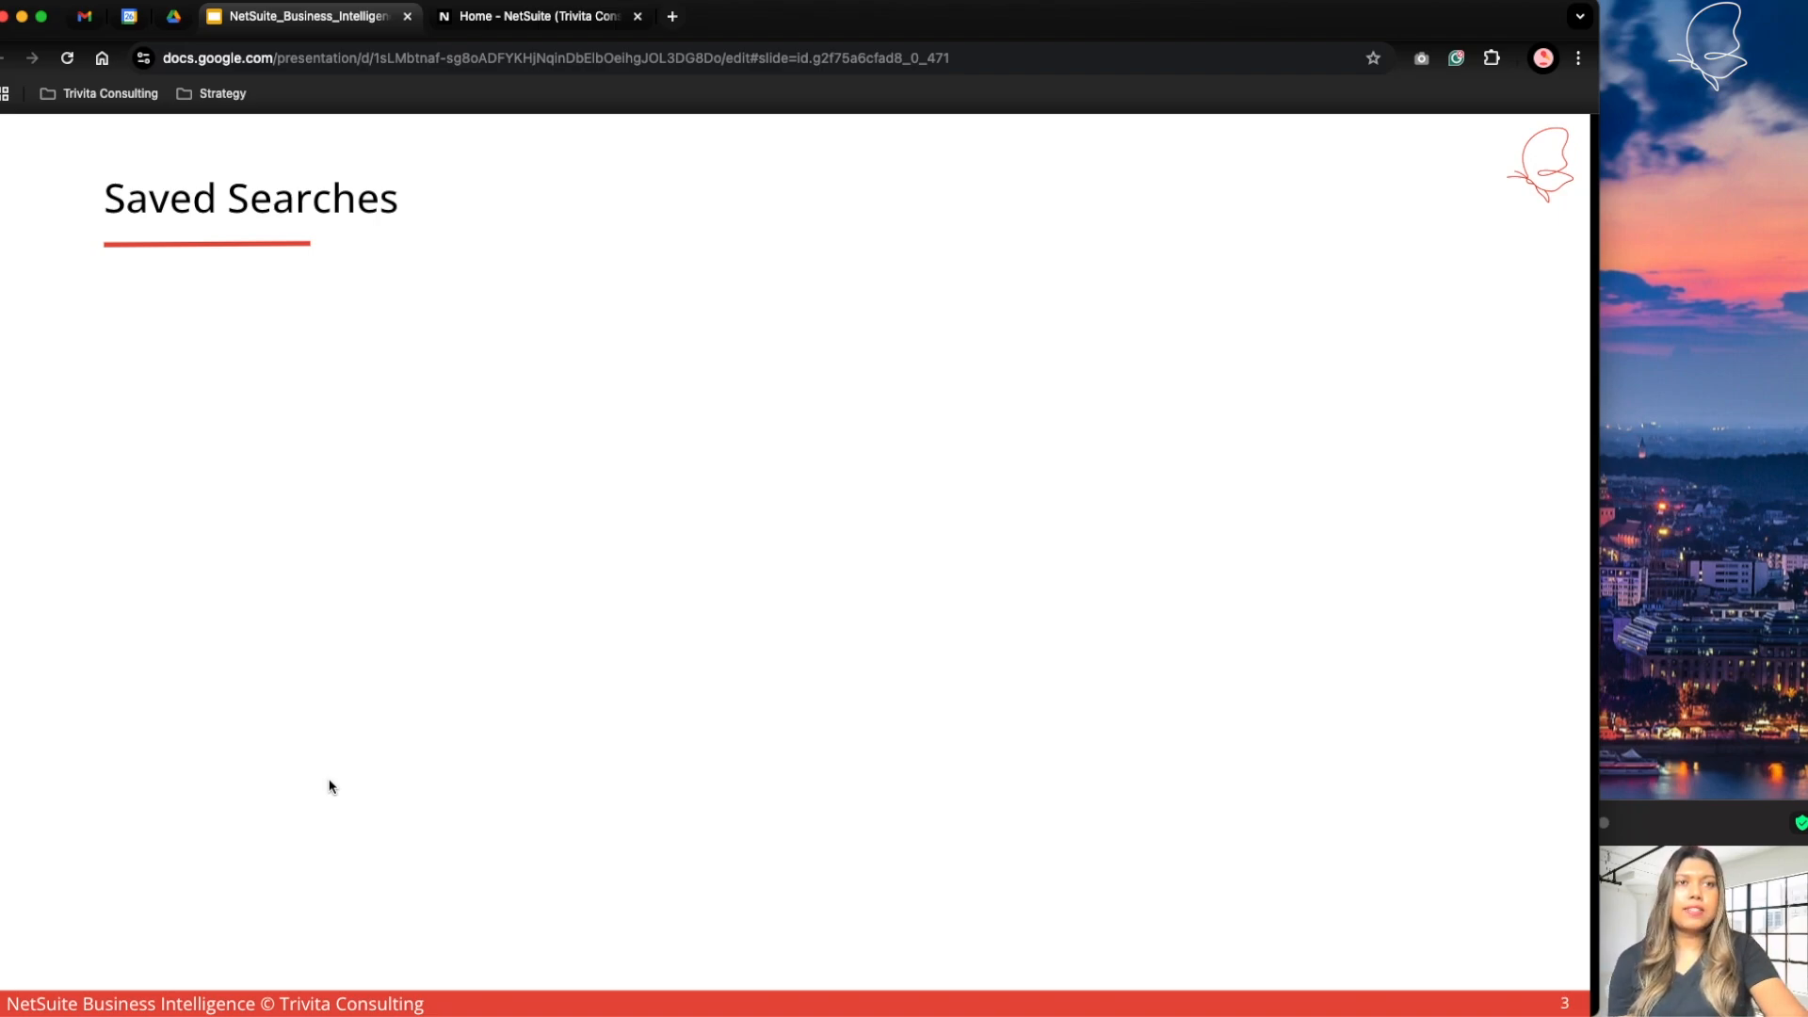
pyautogui.press('Right')
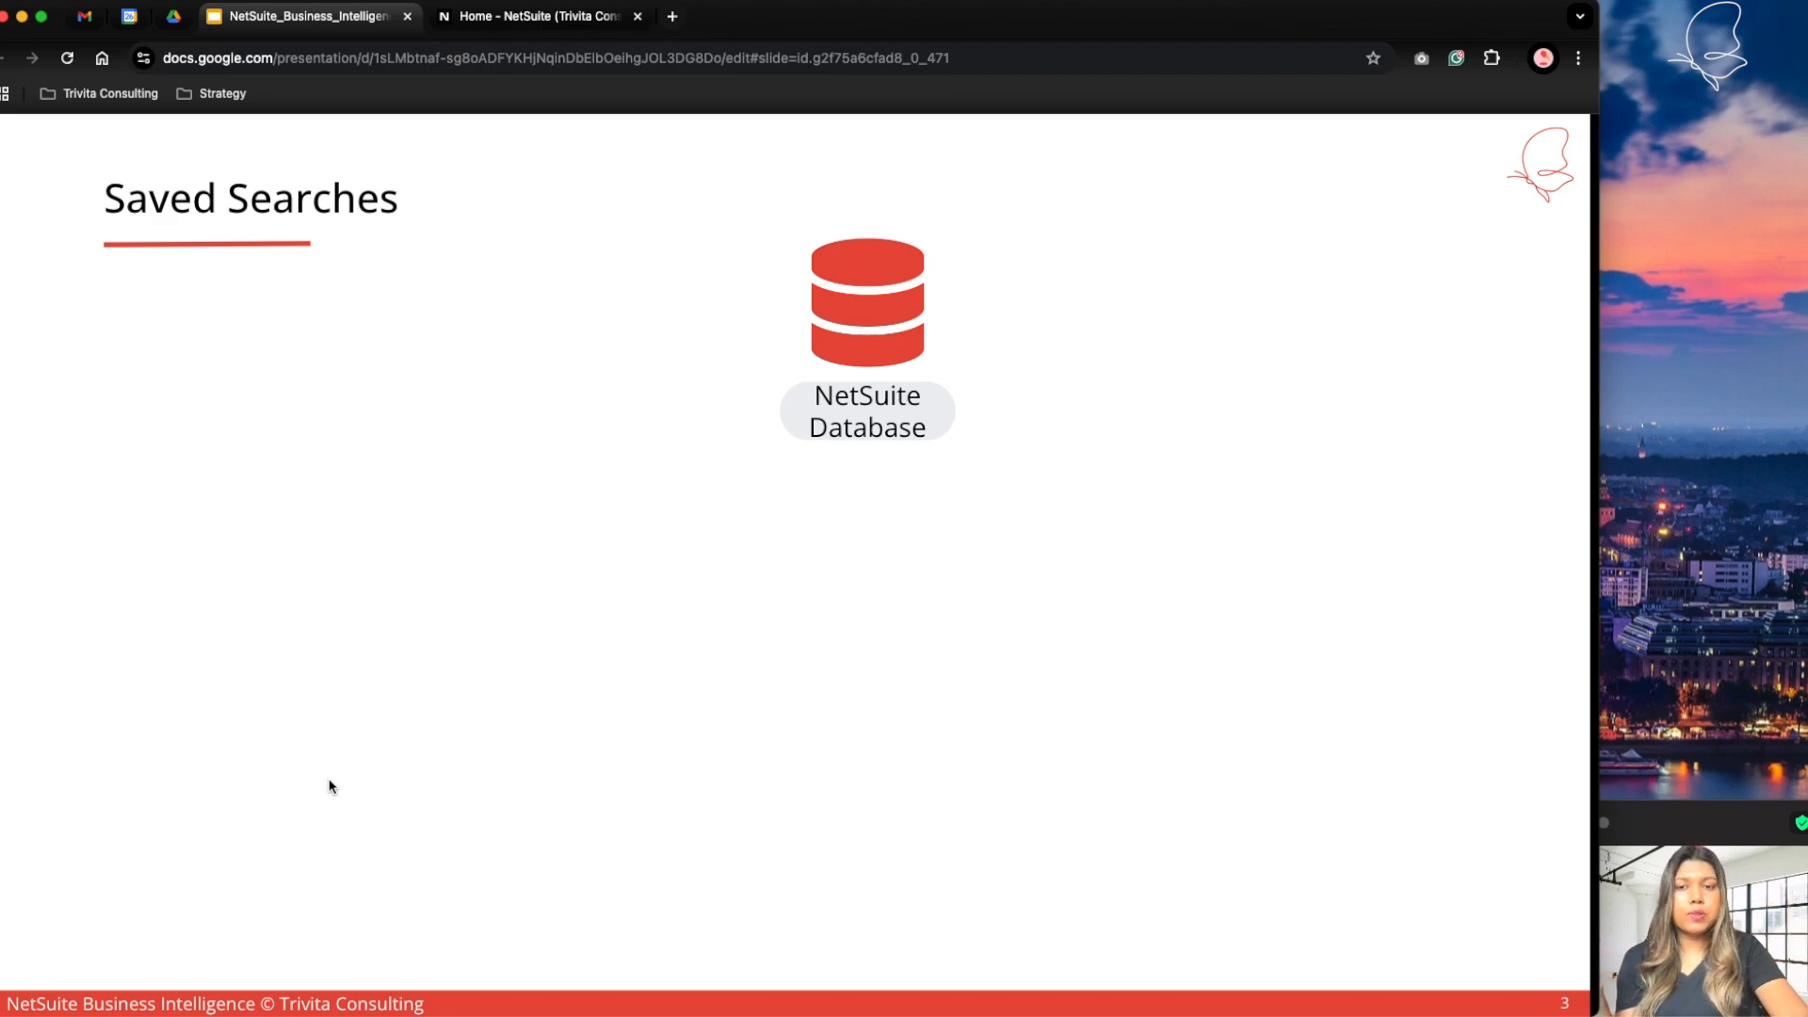
pyautogui.press('Right')
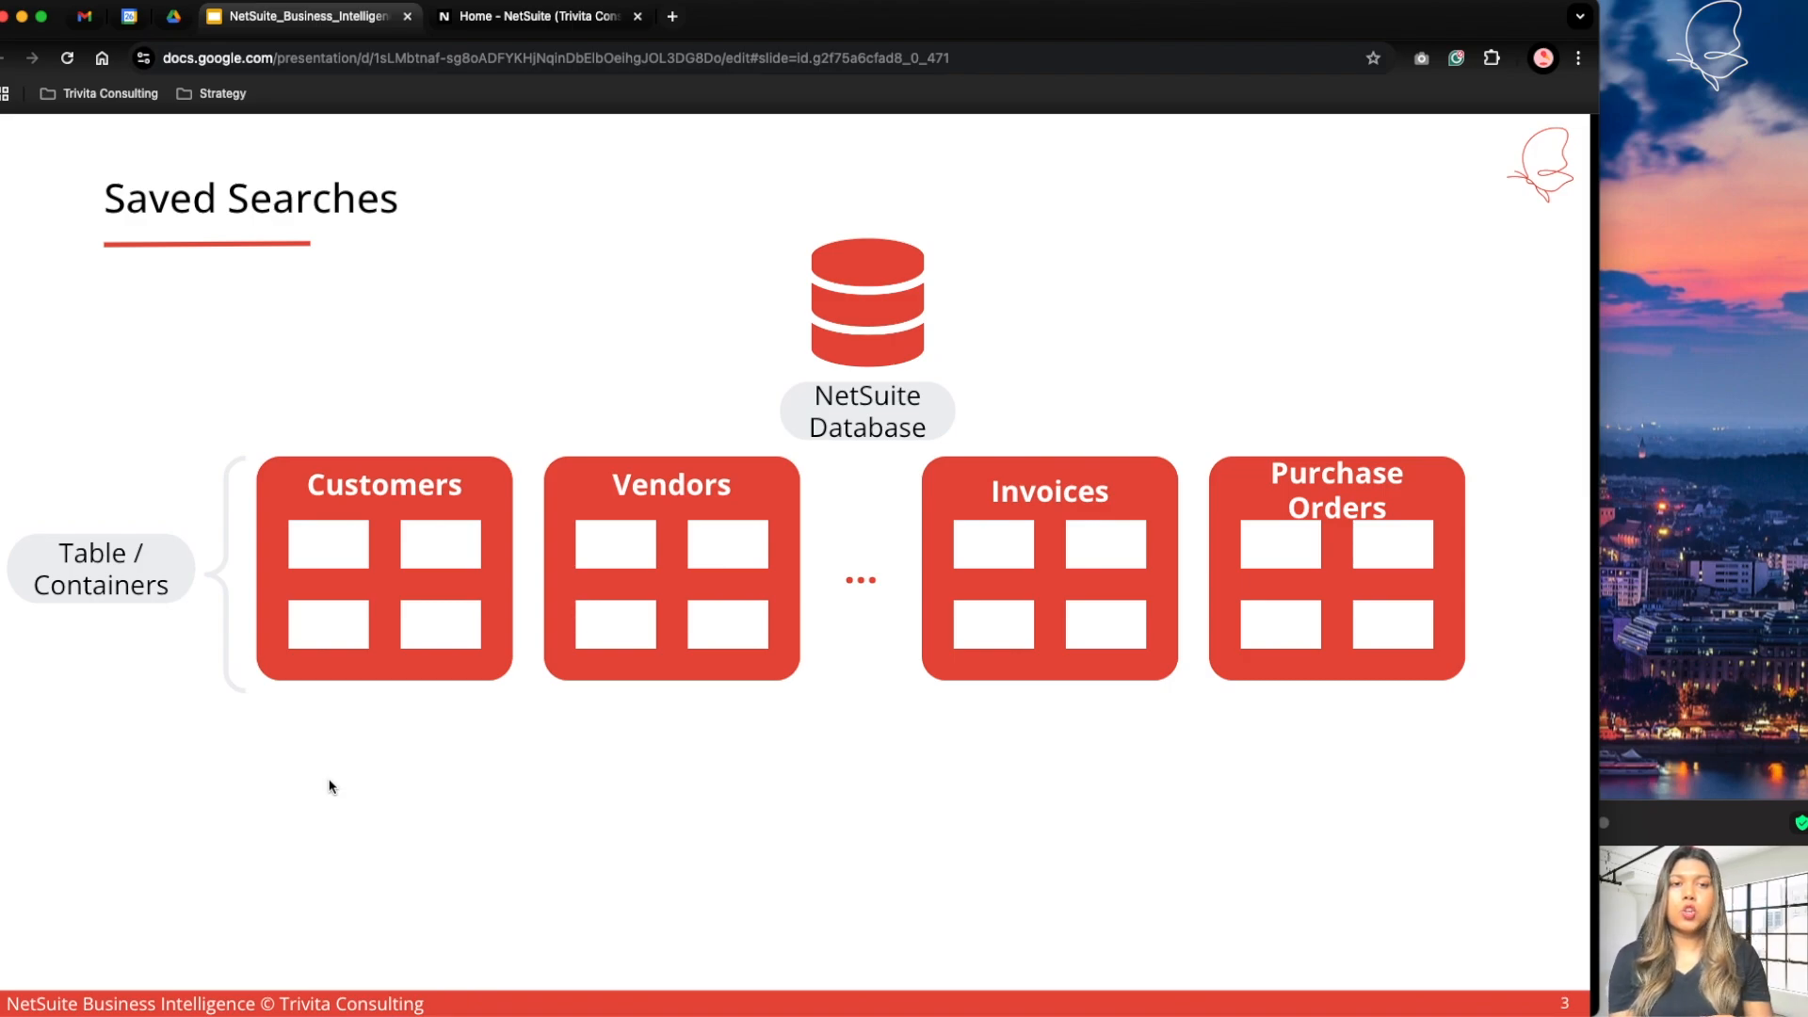
pyautogui.press('Right')
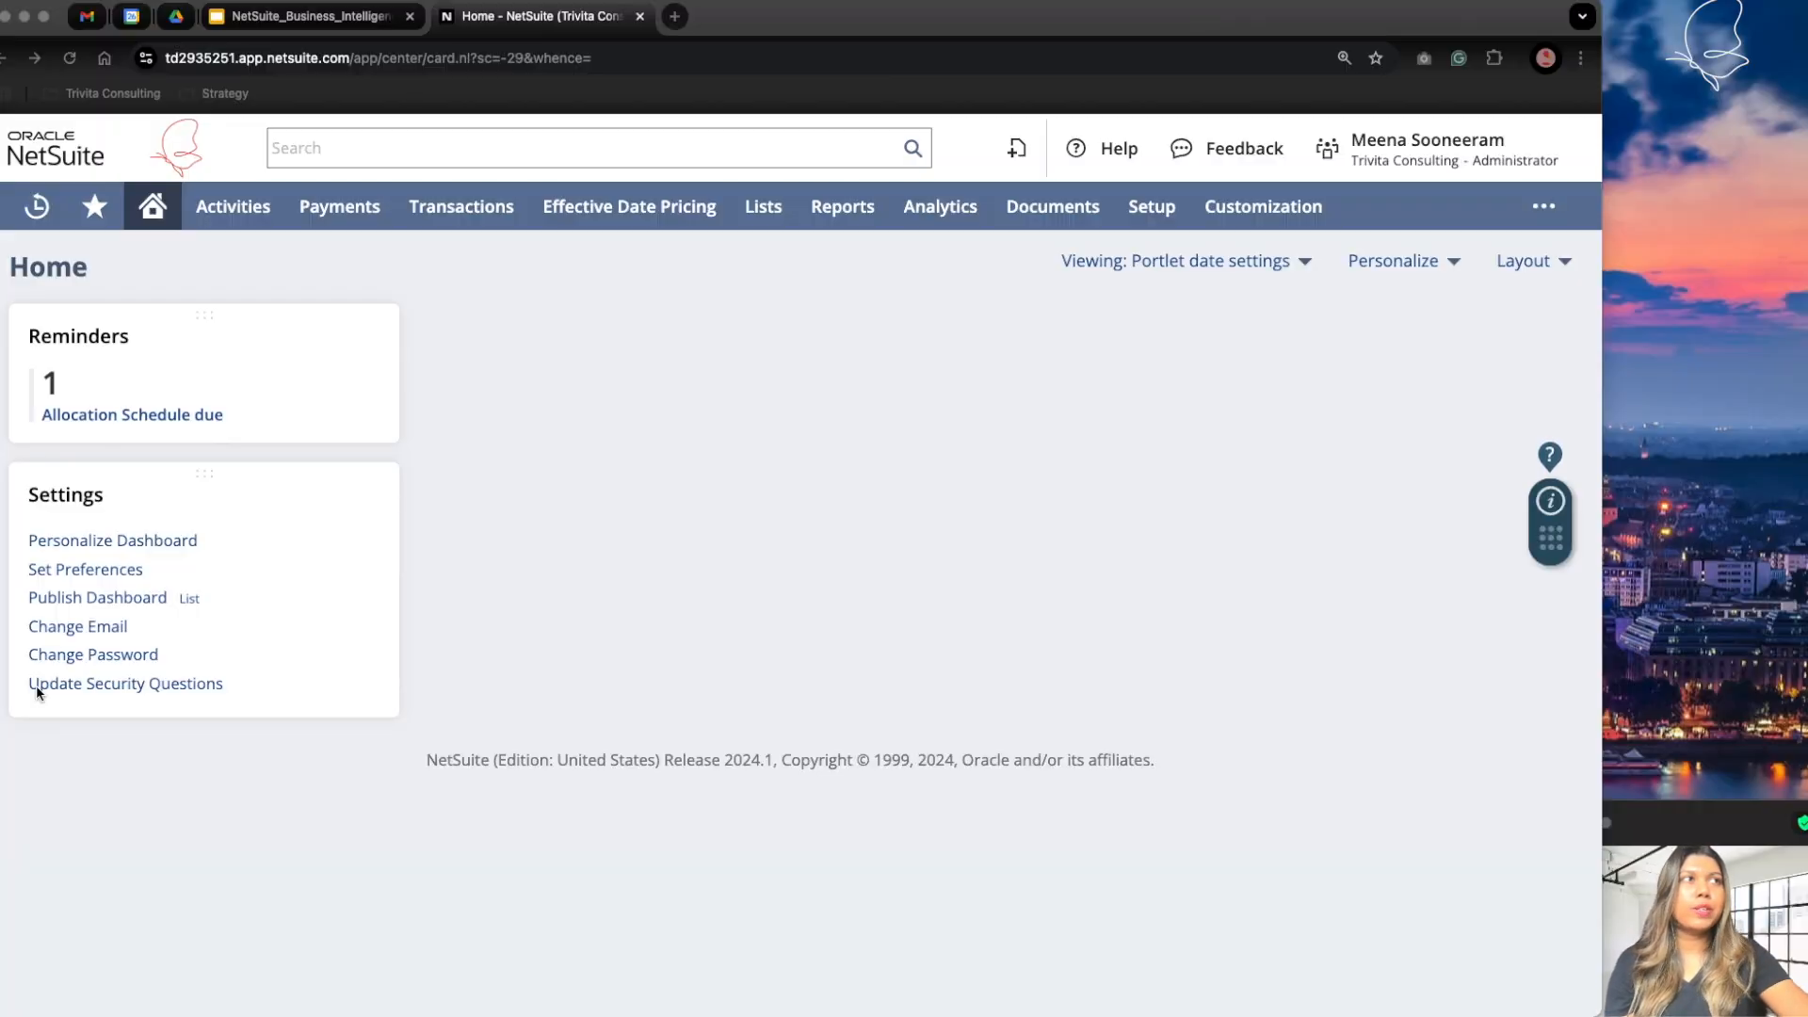
# Step: Start a new saved search from the saved searches list, finding and choosing Customer as the search type
pyautogui.moveTo(832, 226)
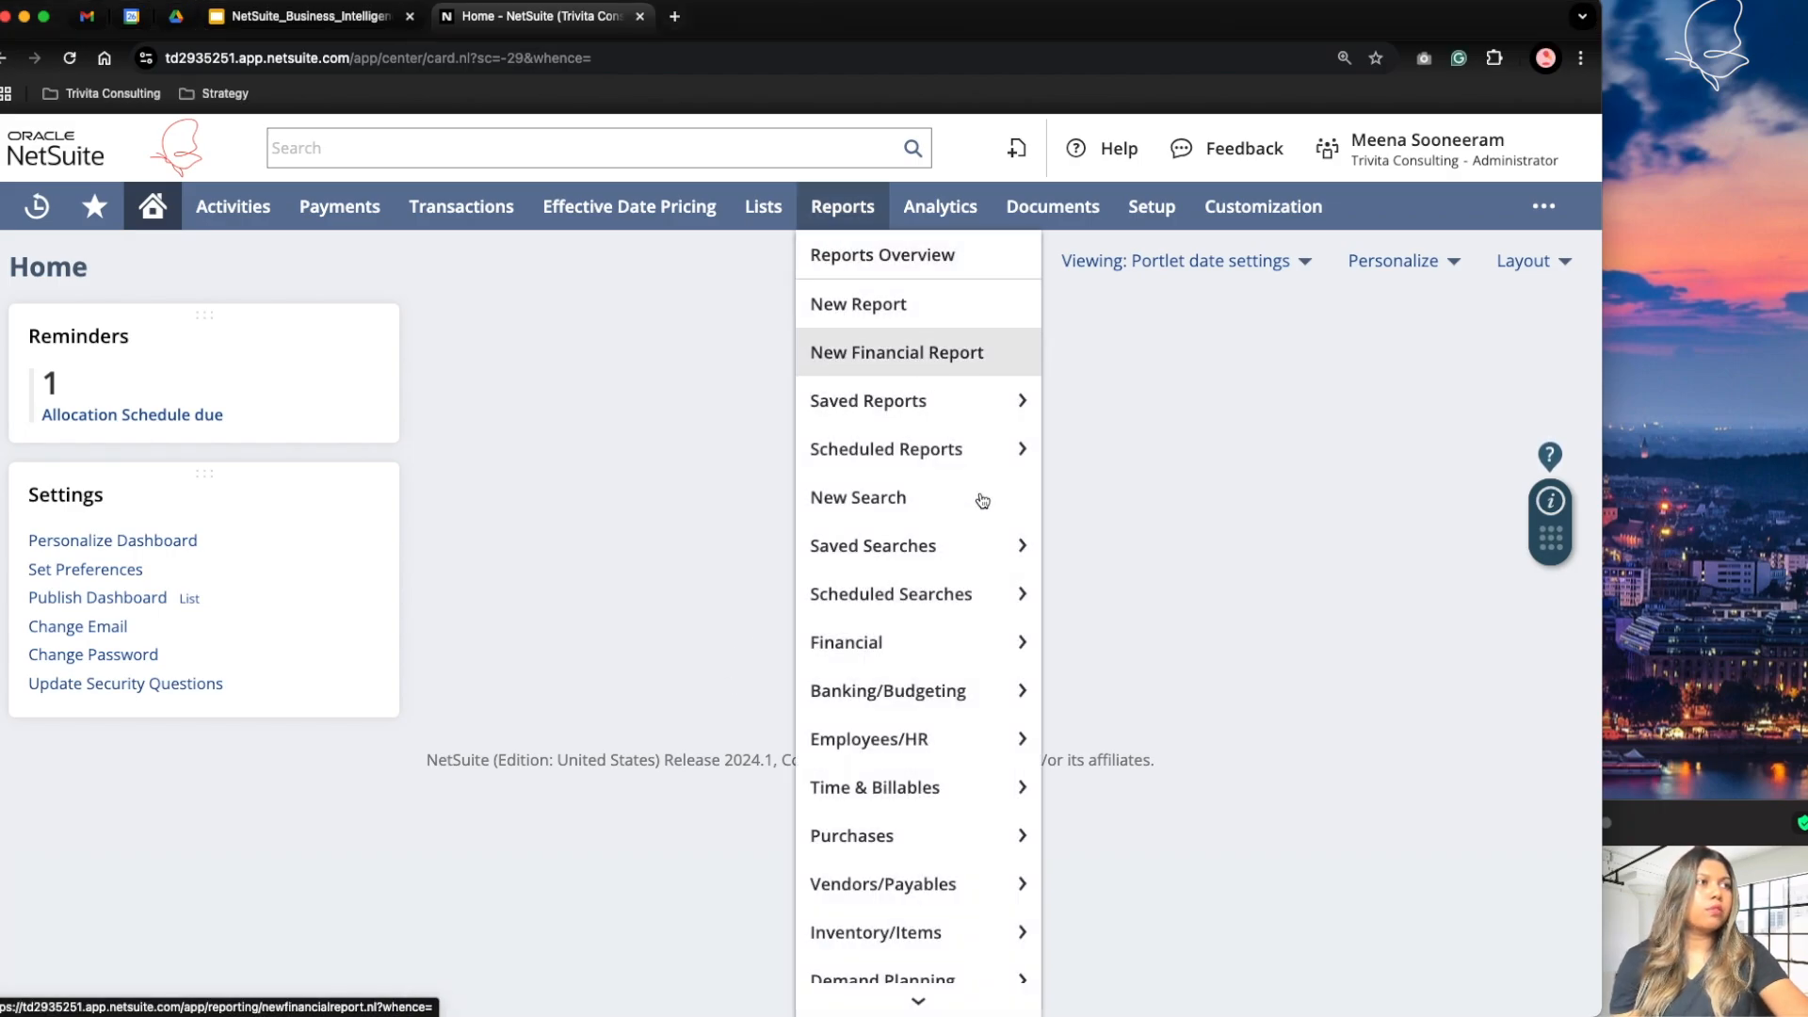
pyautogui.moveTo(933, 546)
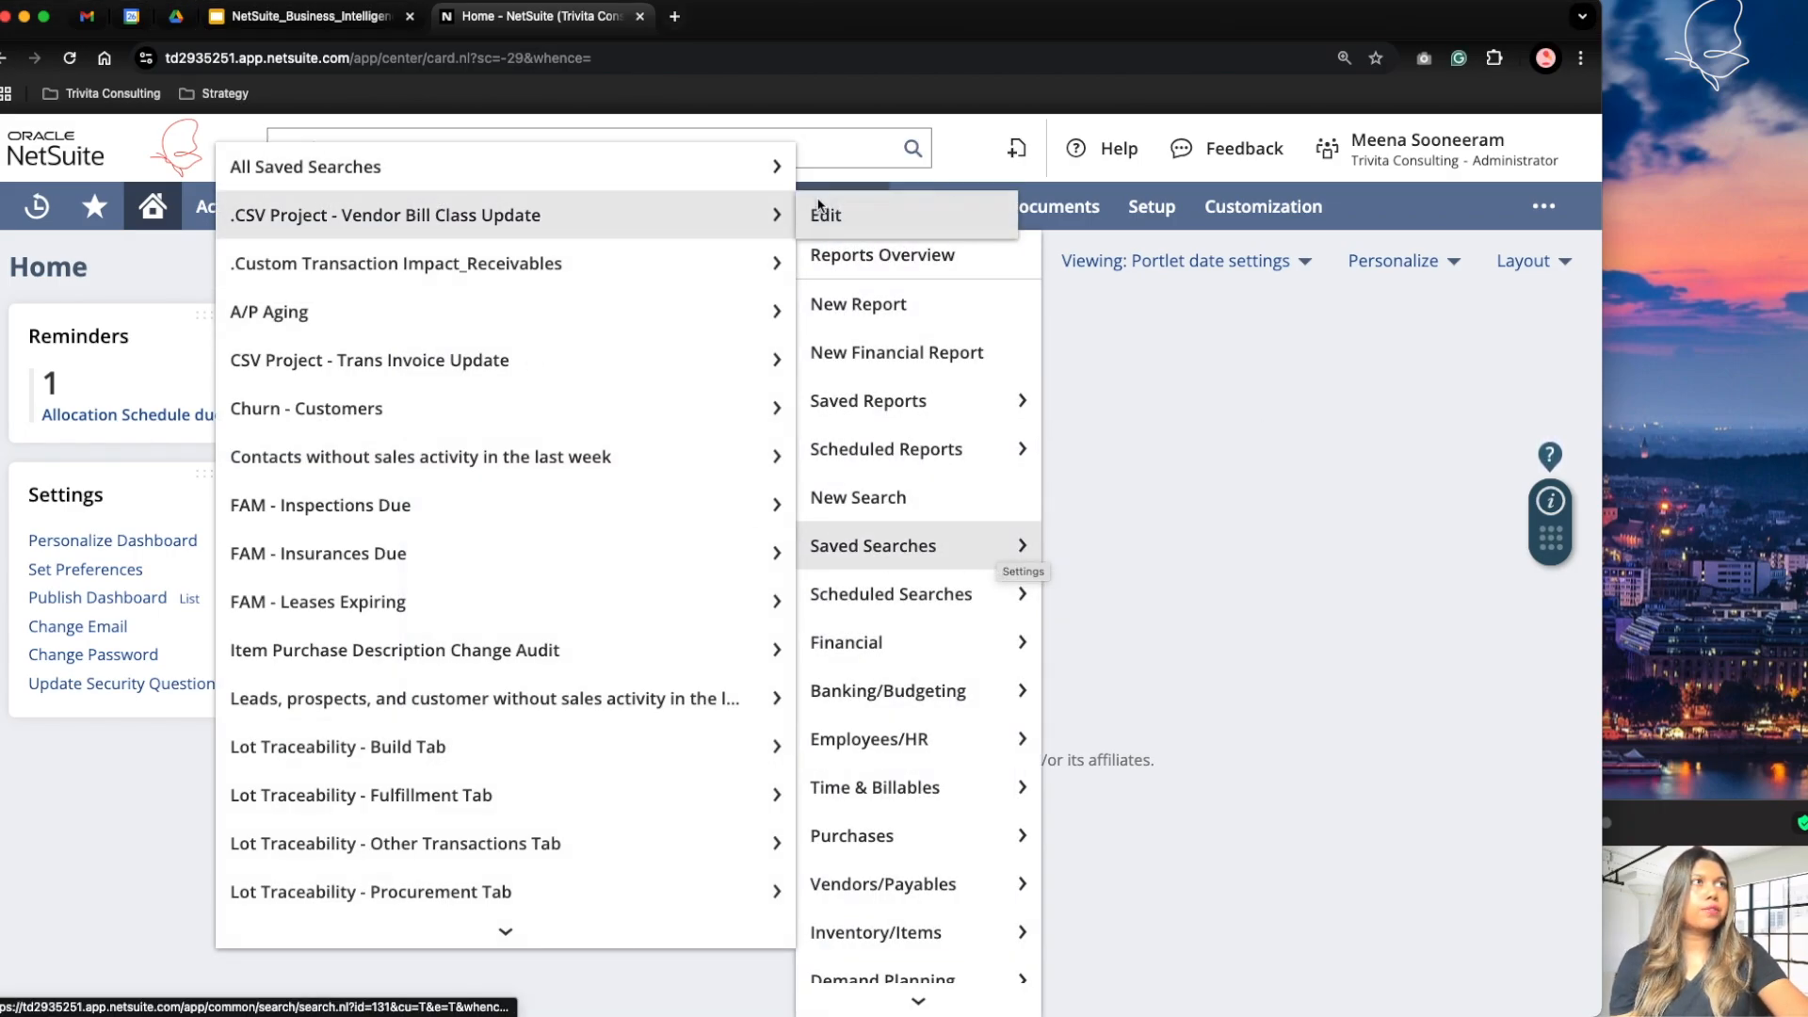
pyautogui.click(827, 170)
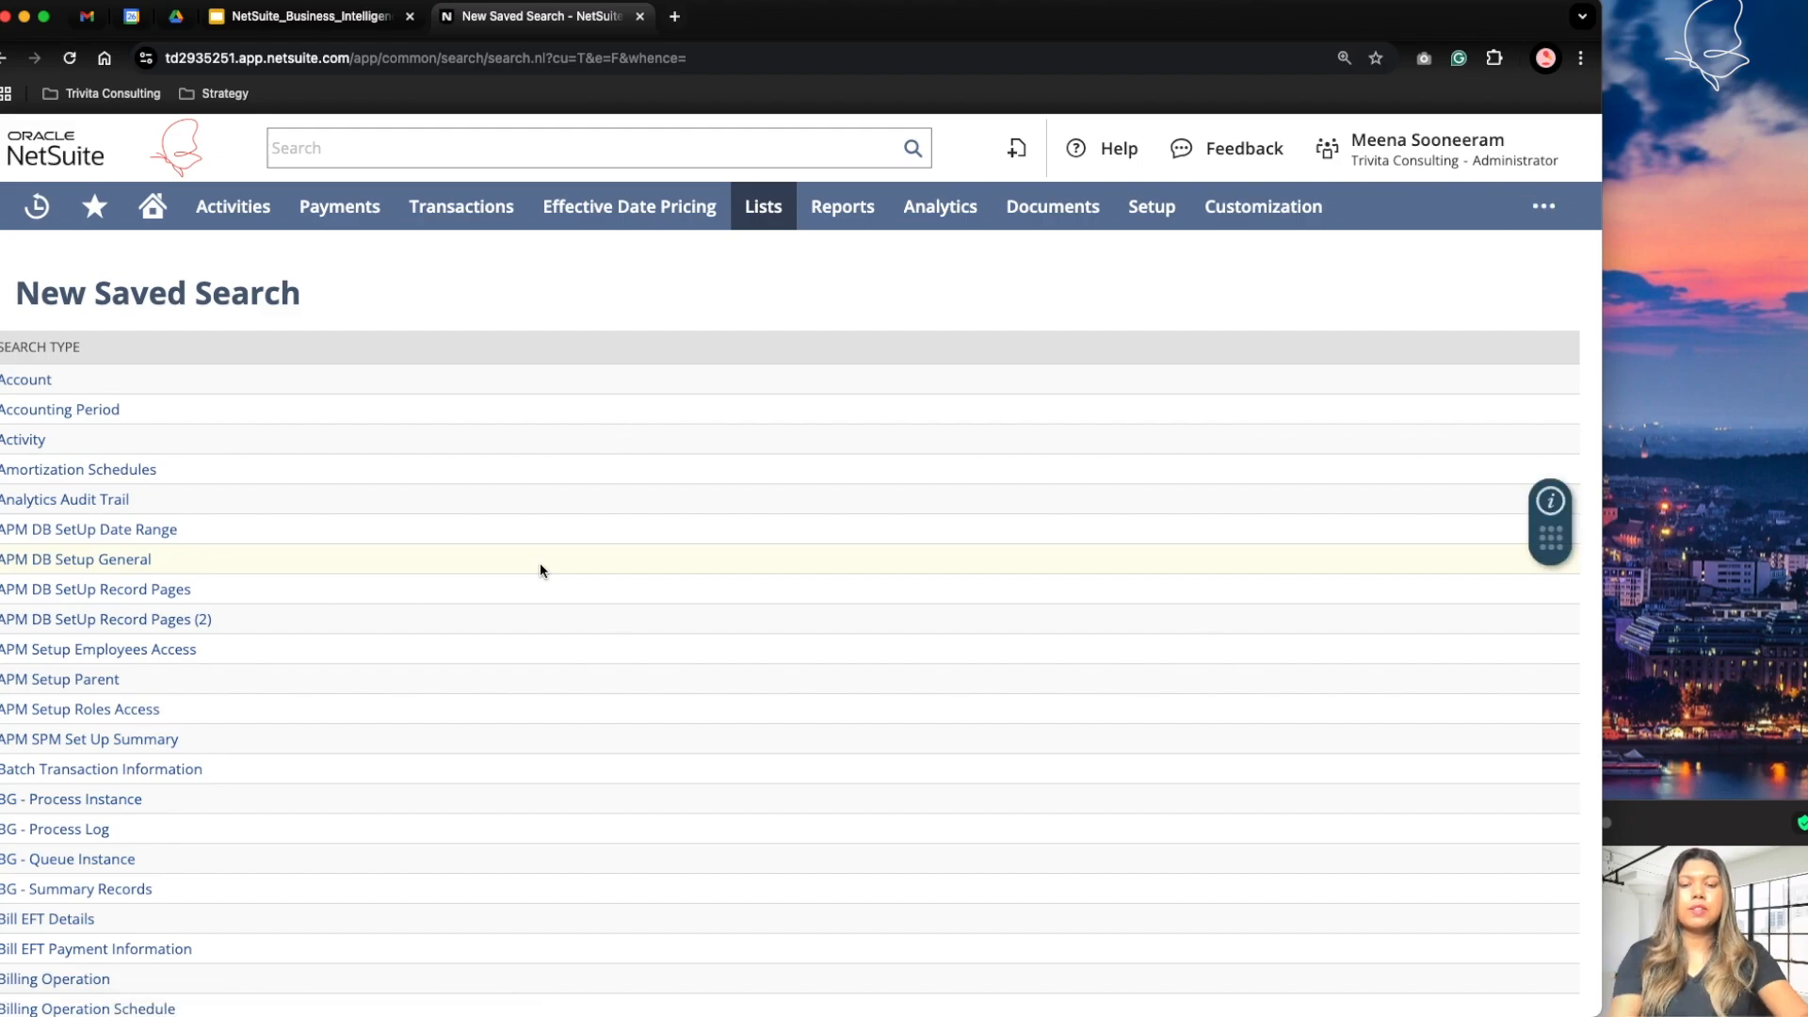
pyautogui.press('super+f')
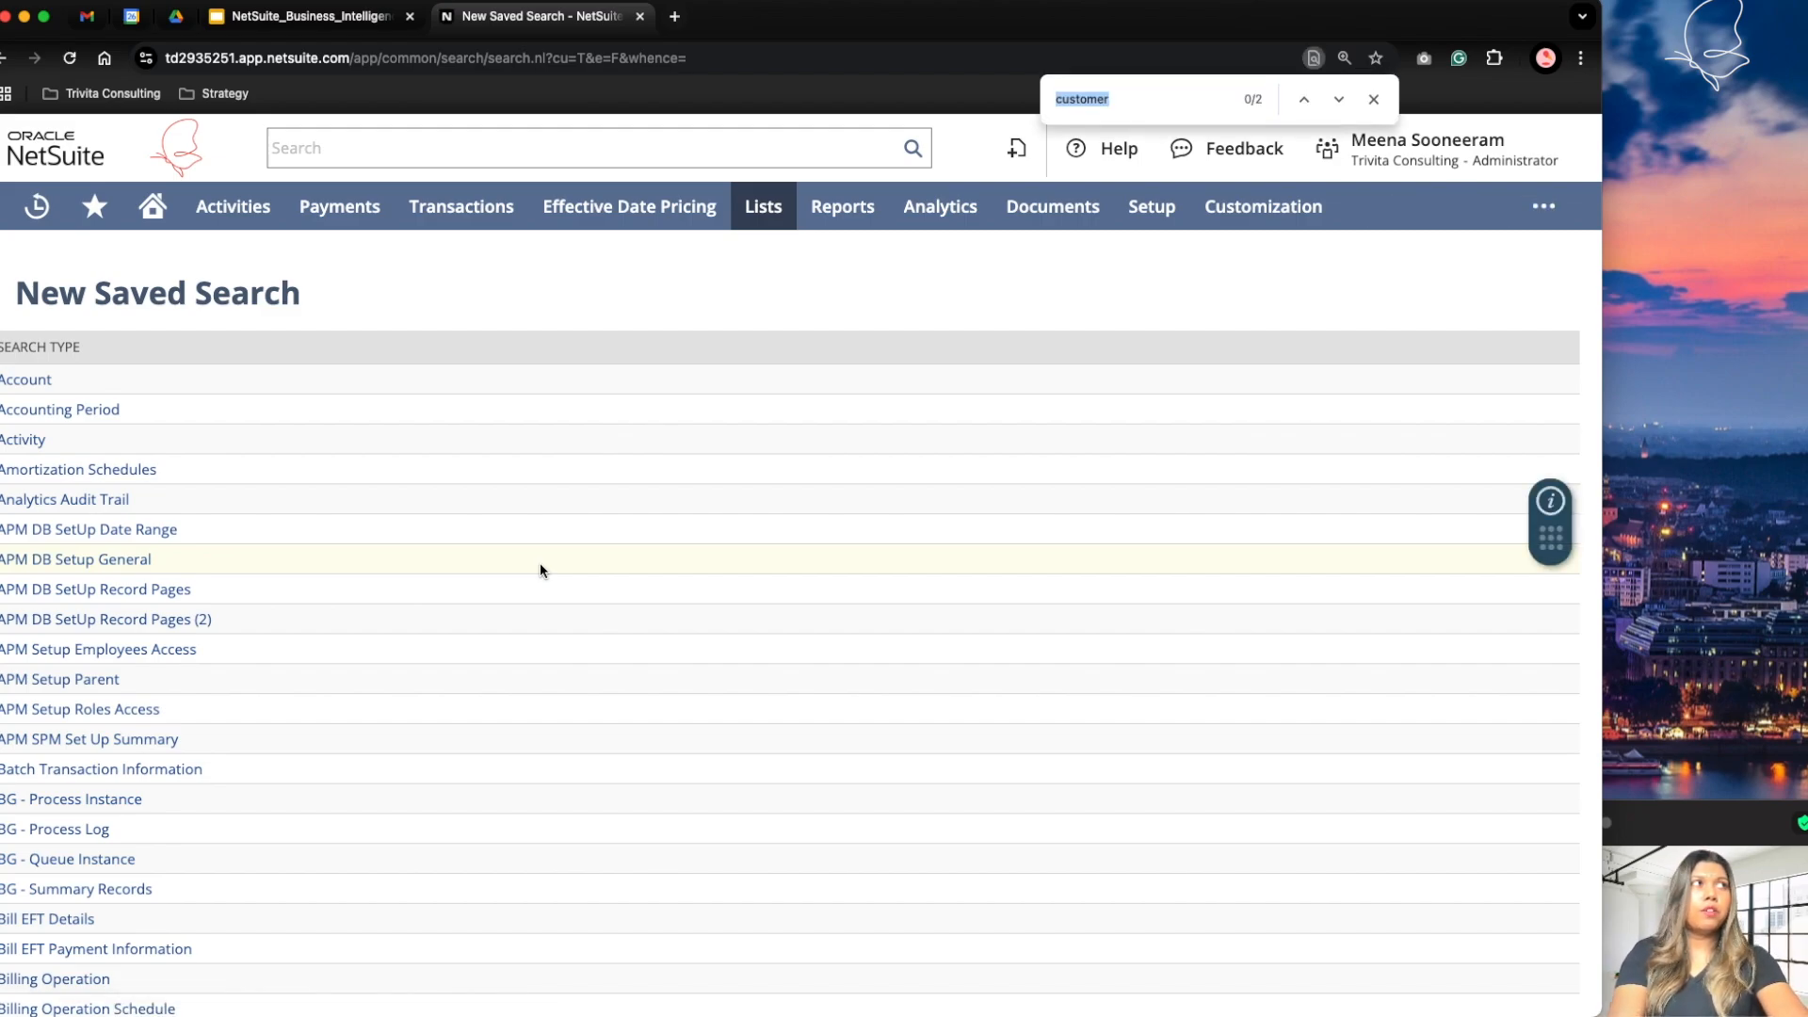
pyautogui.press('Return')
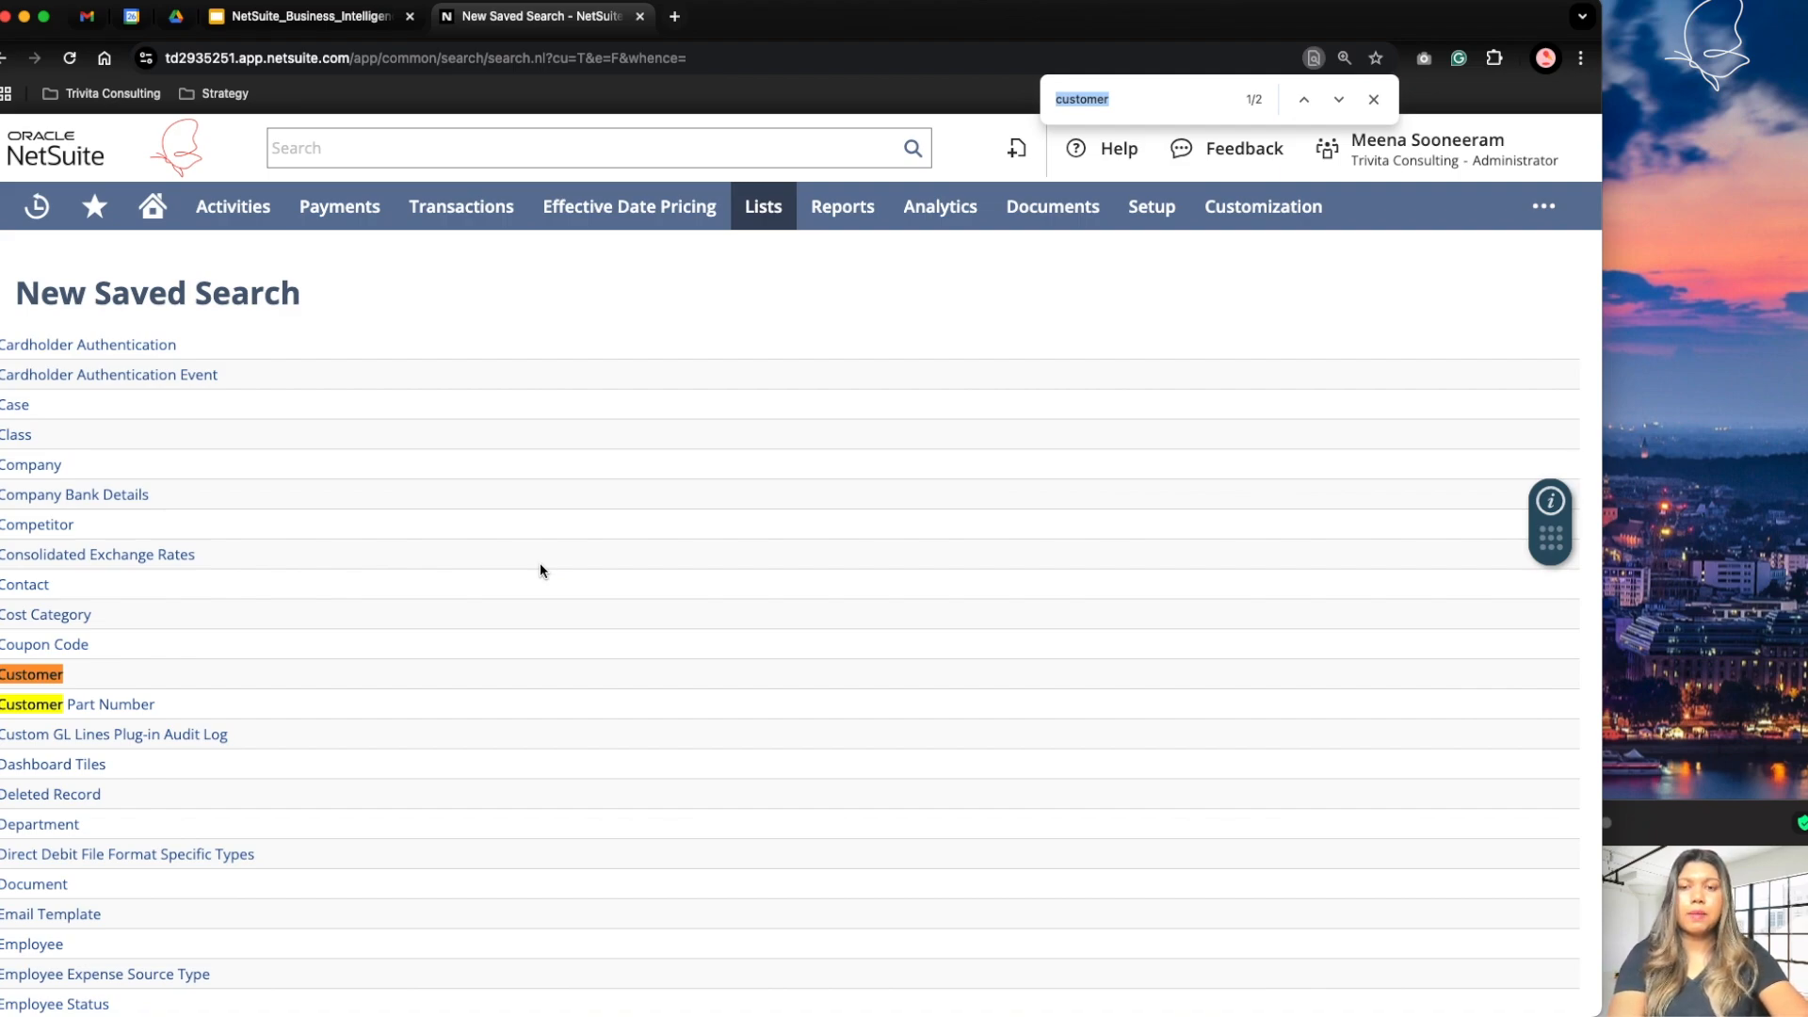
pyautogui.click(53, 682)
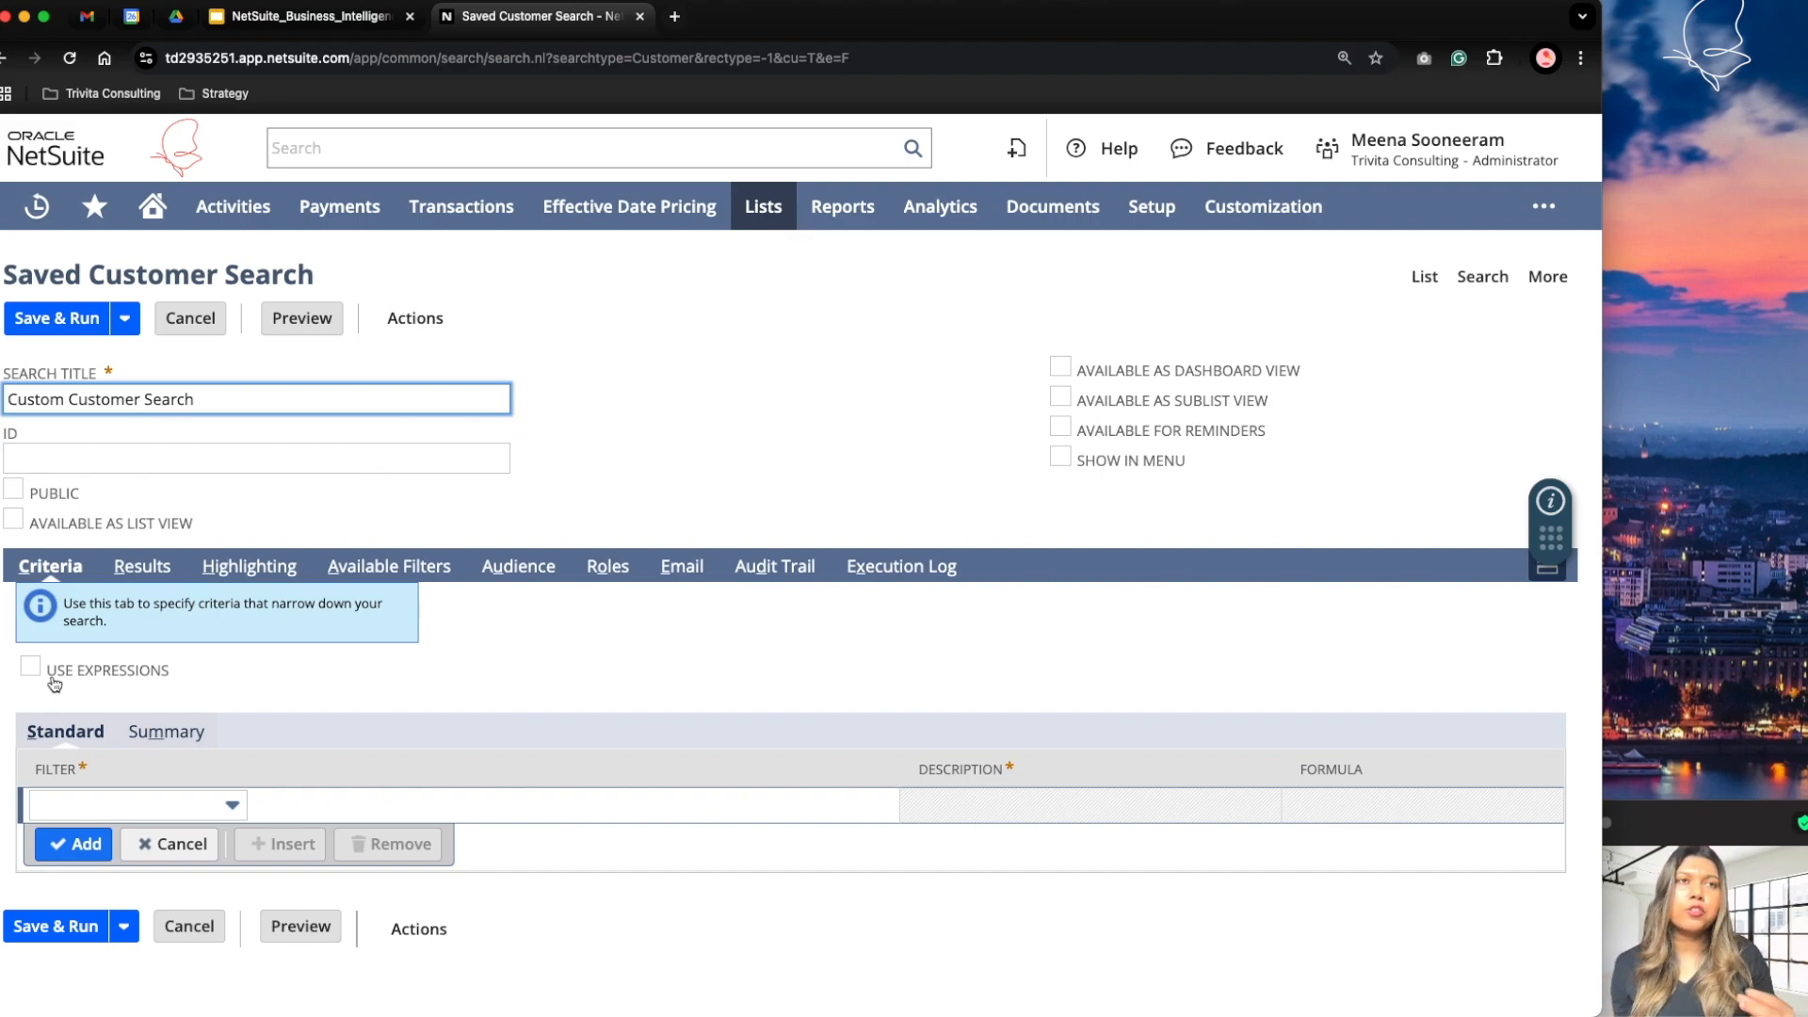
# Step: Set the search title to "Customers with an open balance of more than $30K"
pyautogui.moveTo(251, 397); pyautogui.dragTo(8, 400)
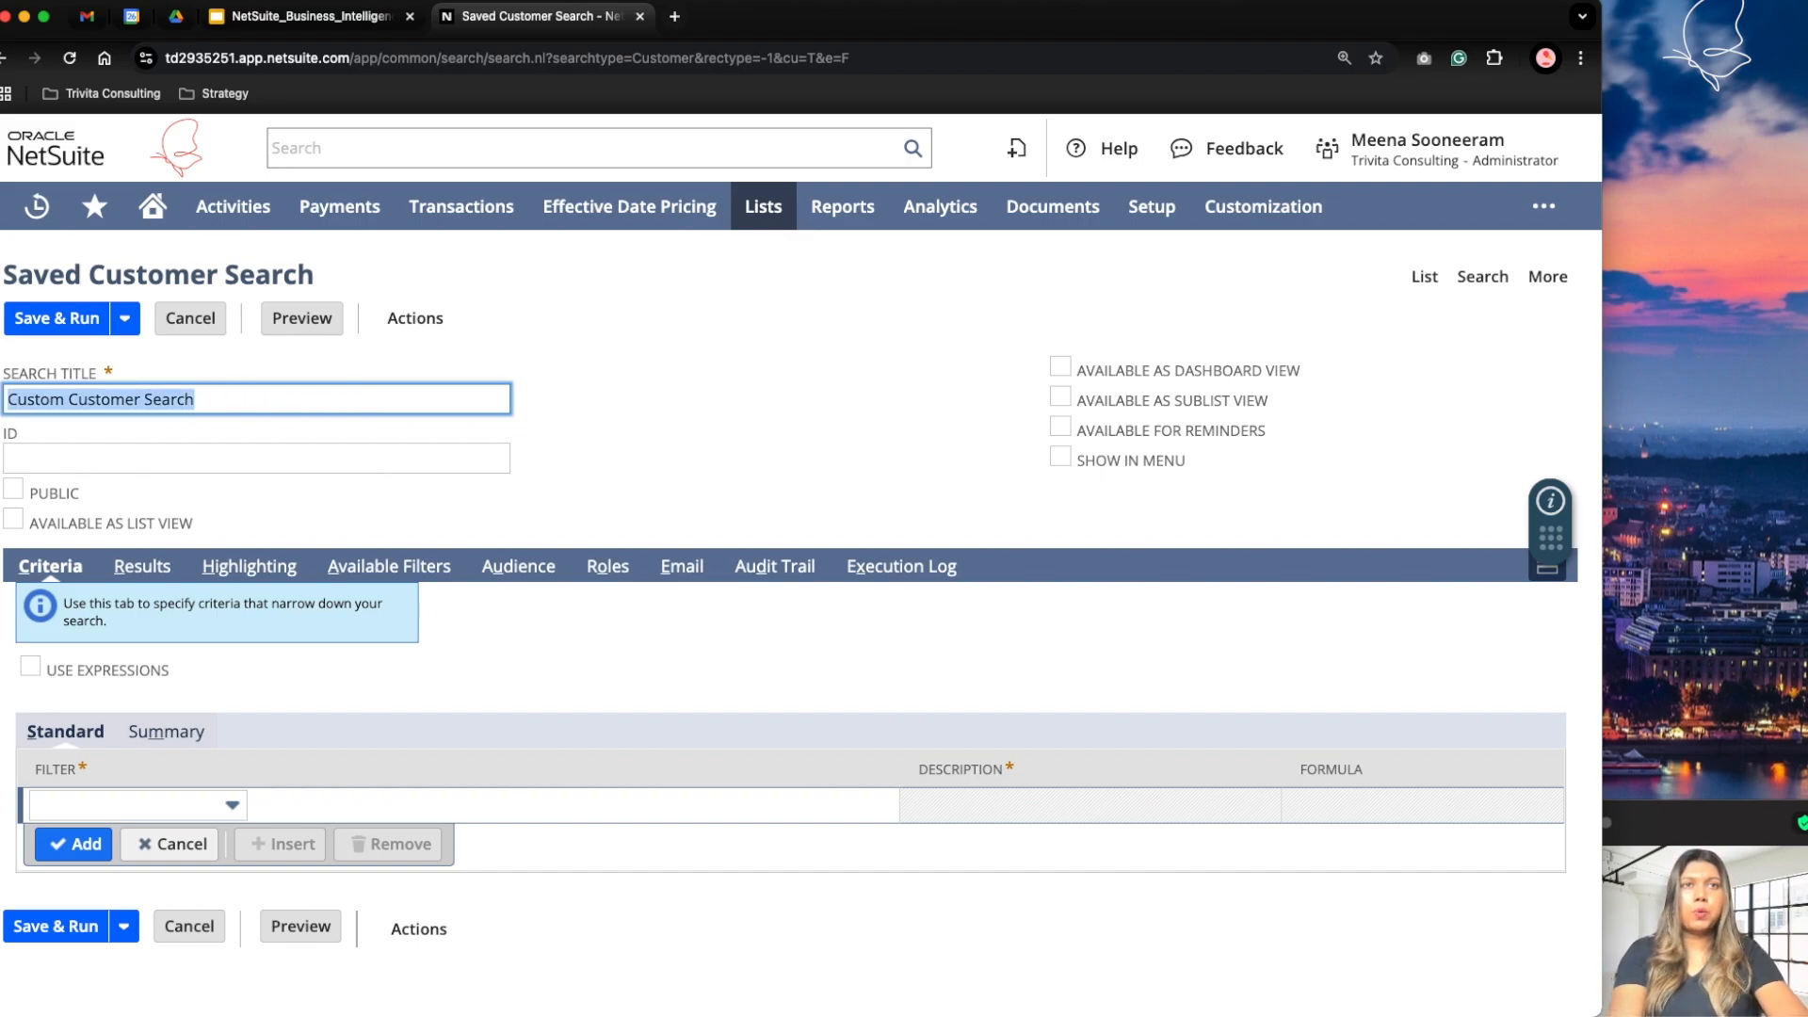
pyautogui.write('CUstom')
pyautogui.press('BackSpace')
pyautogui.press('BackSpace')
pyautogui.press('BackSpace')
pyautogui.press('BackSpace')
pyautogui.press('BackSpace')
pyautogui.write('ustomers with an open')
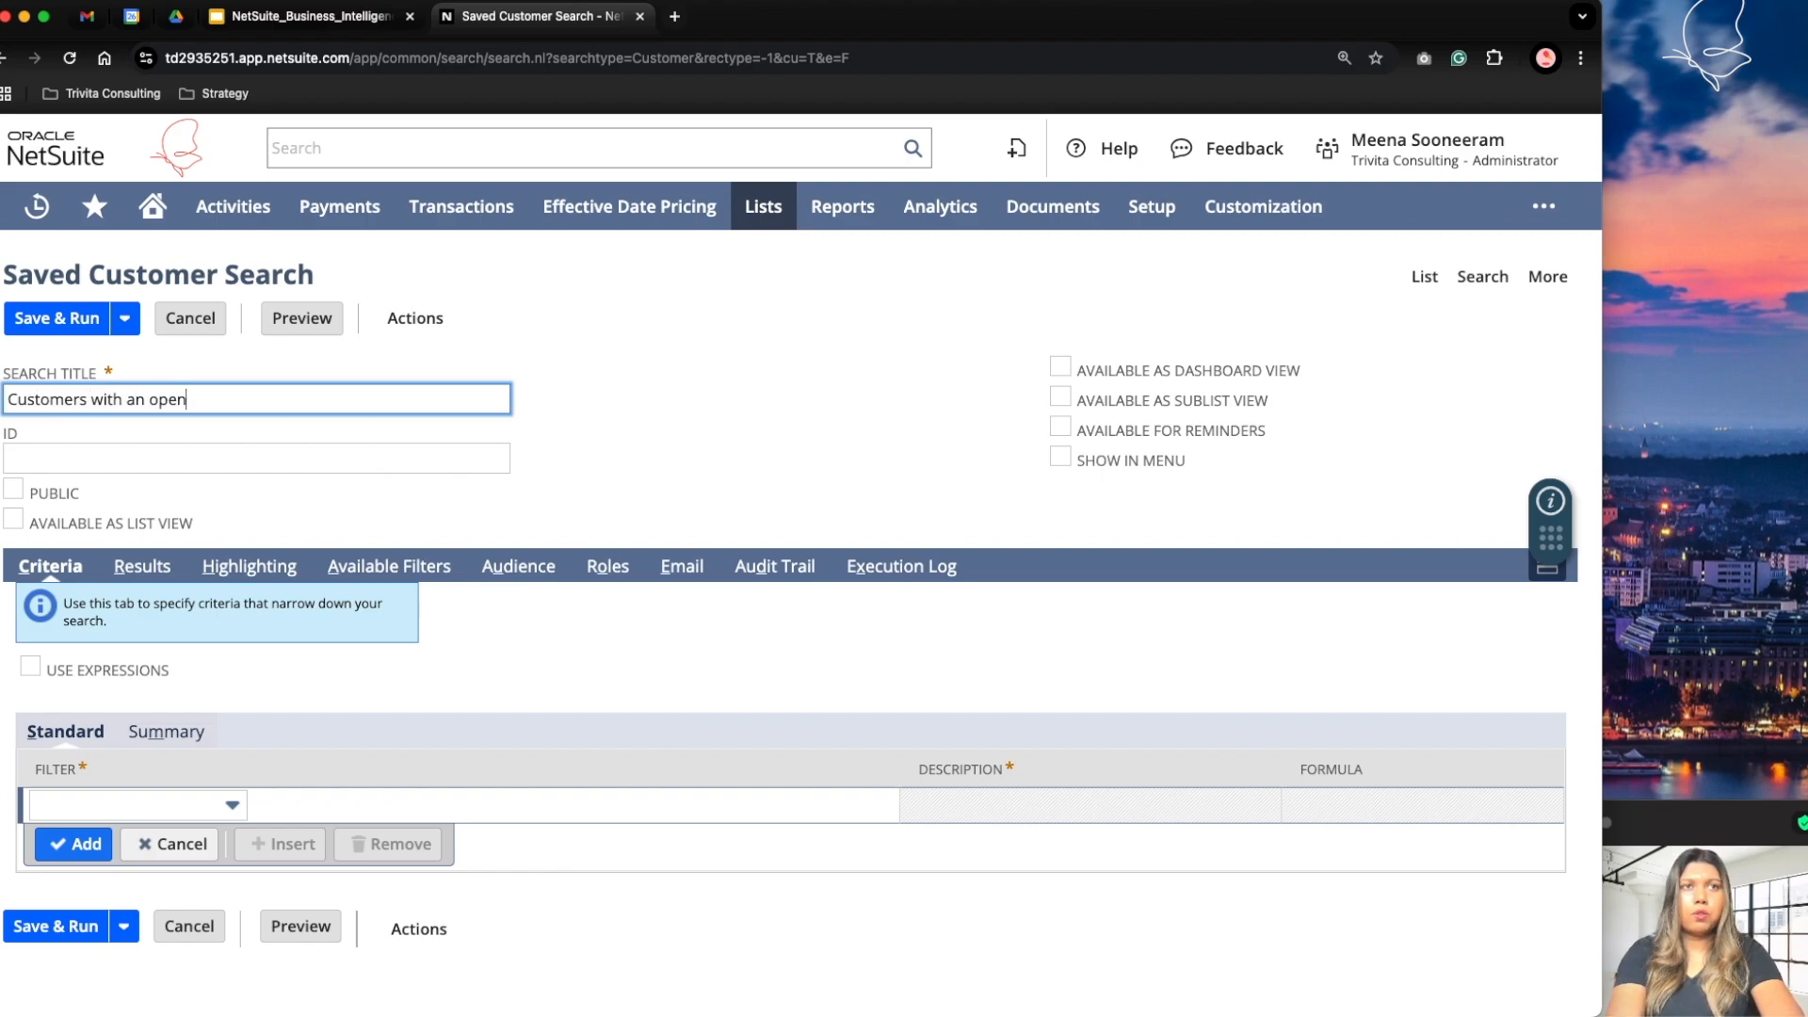
pyautogui.write(' balance of mroe th')
pyautogui.press('BackSpace')
pyautogui.press('BackSpace')
pyautogui.press('BackSpace')
pyautogui.press('BackSpace')
pyautogui.press('BackSpace')
pyautogui.press('BackSpace')
pyautogui.write('ore than ')
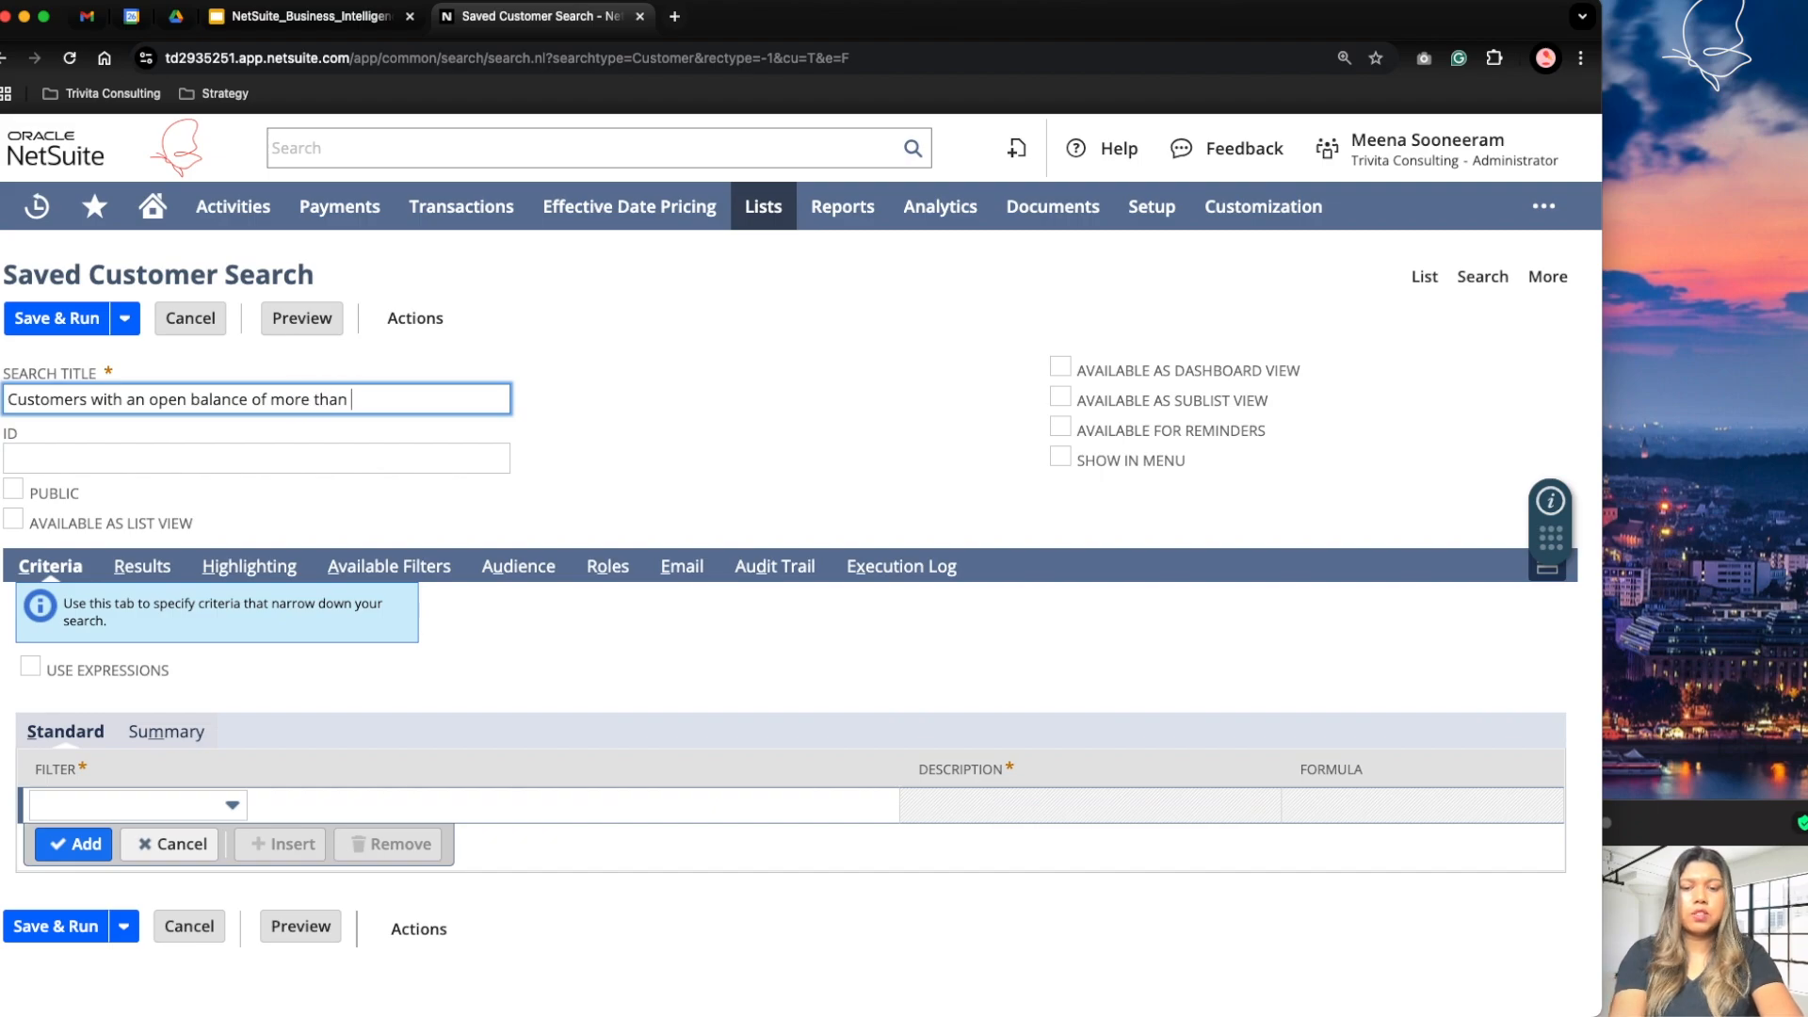
pyautogui.write('$30K')
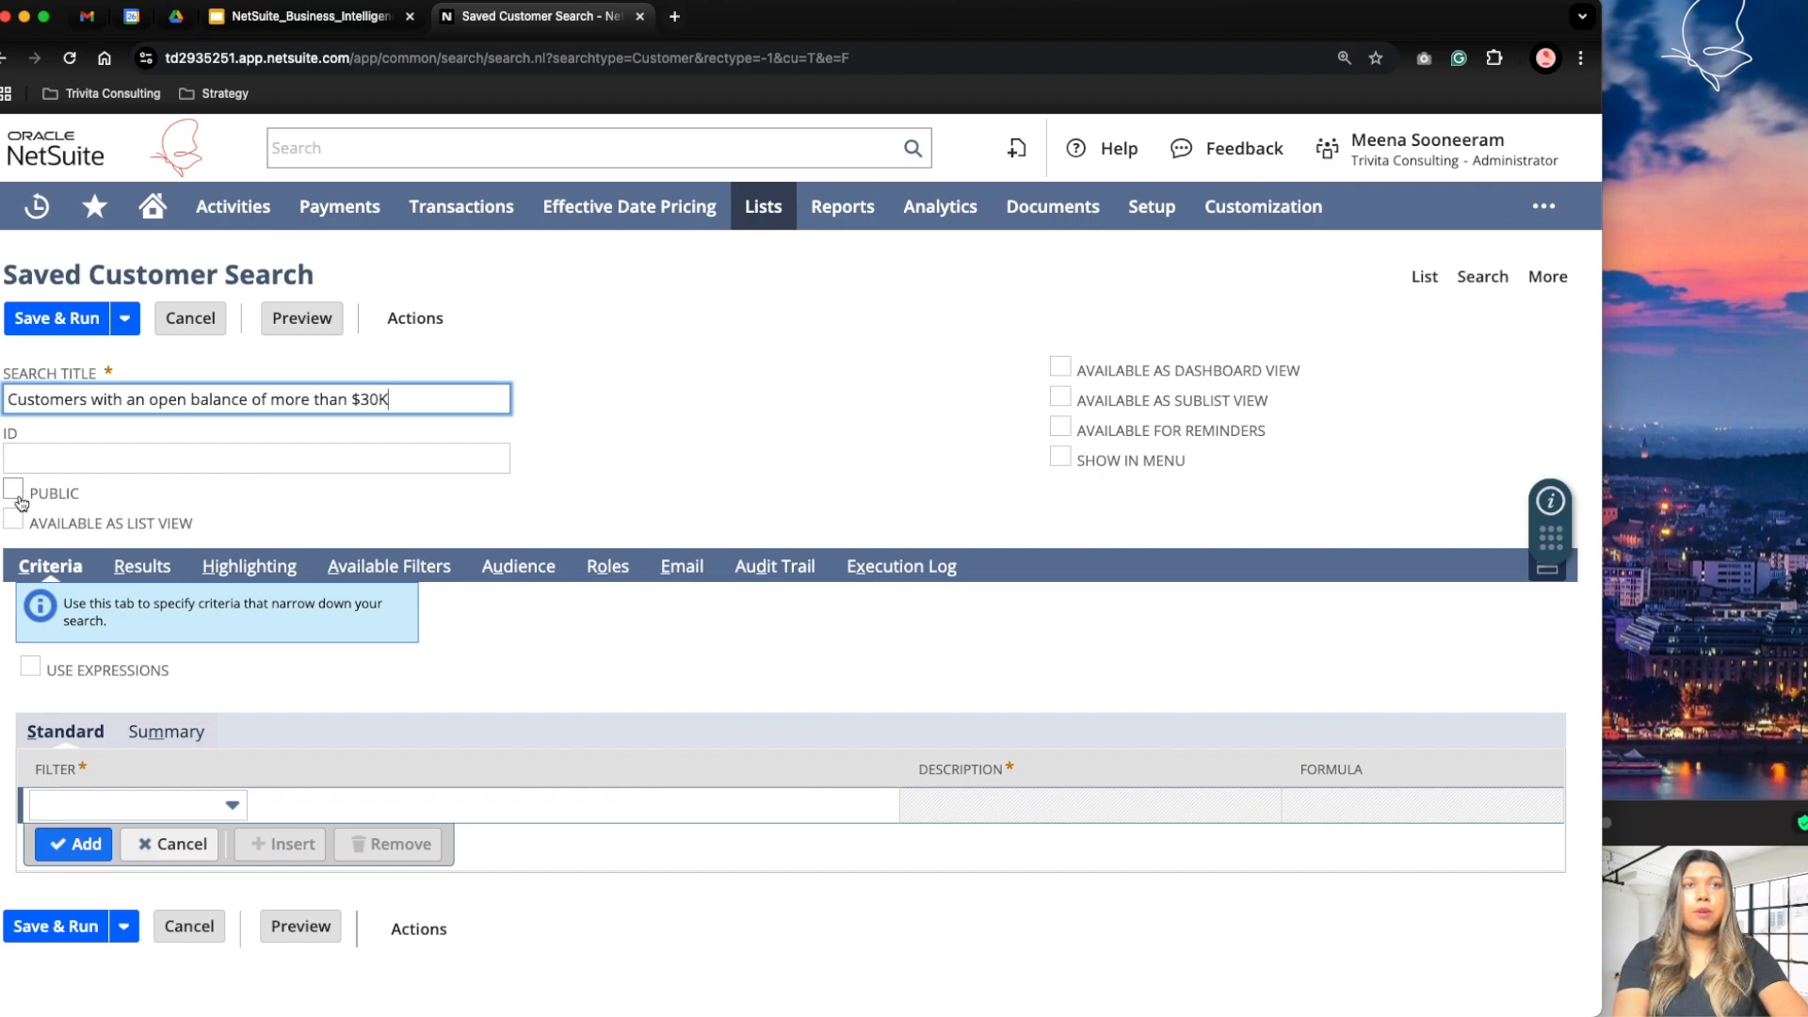
pyautogui.moveTo(1332, 374); pyautogui.dragTo(1058, 369)
pyautogui.click(1061, 367)
pyautogui.click(1062, 368)
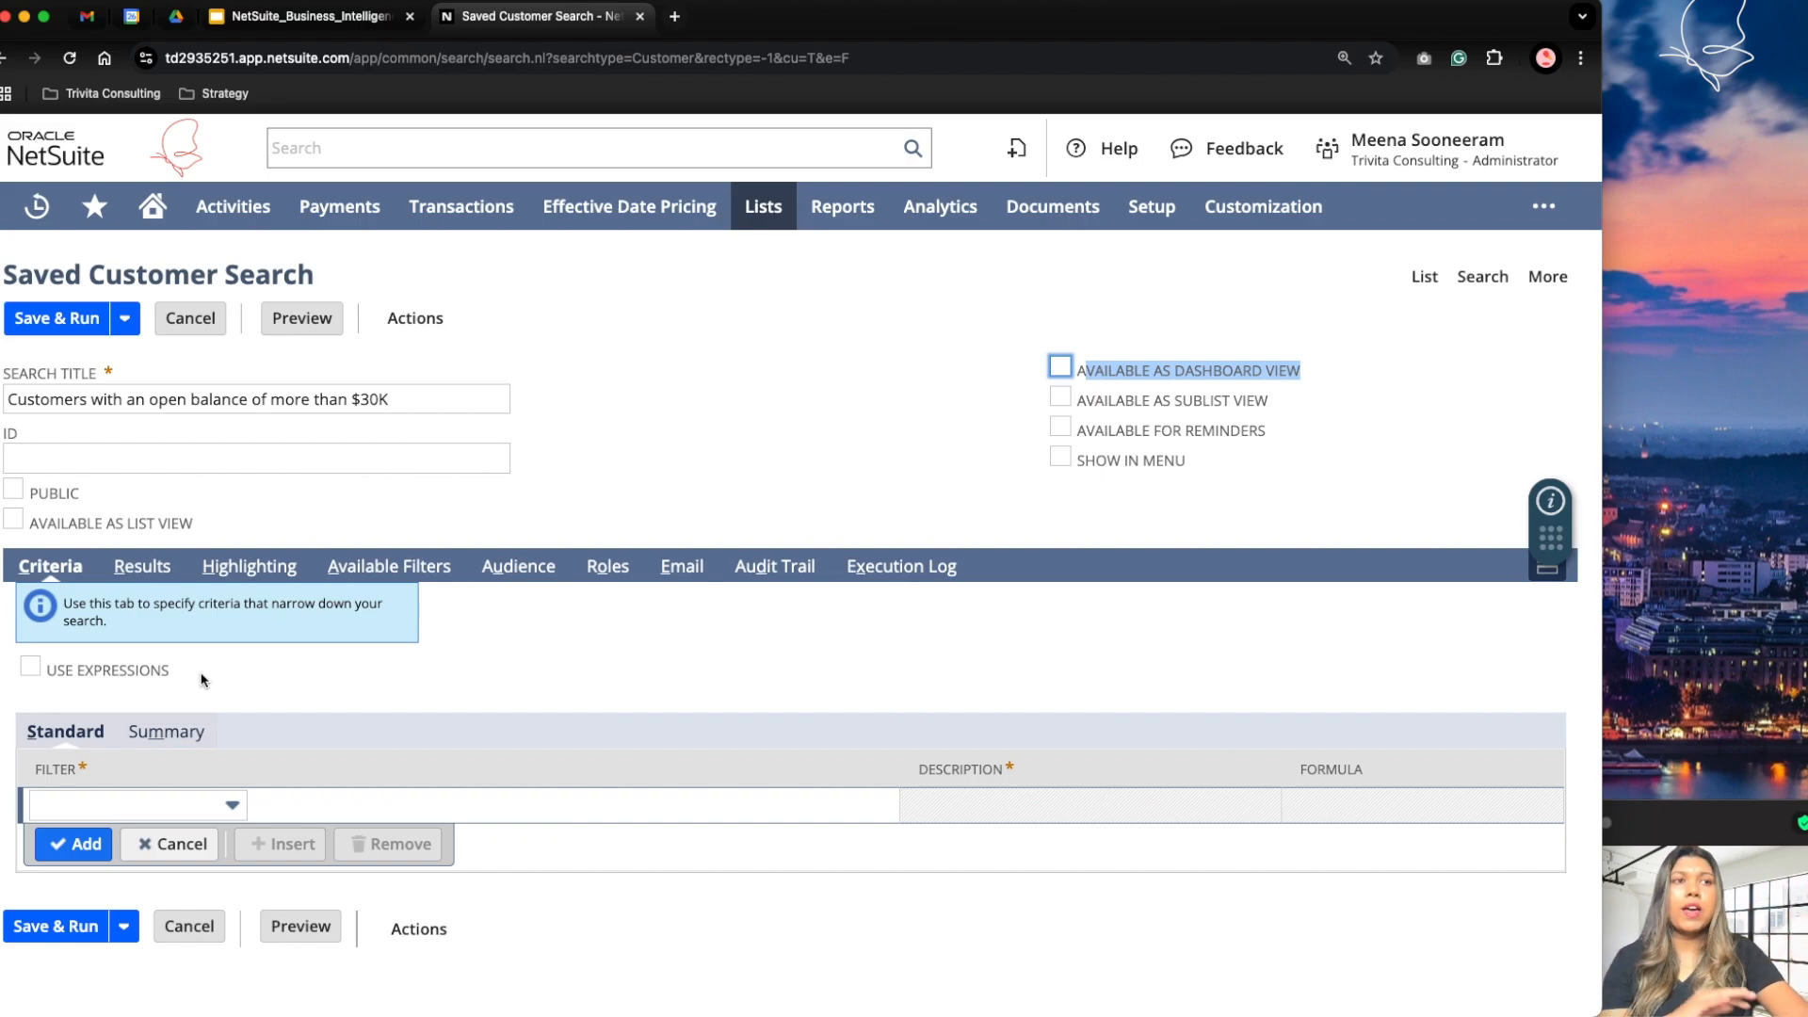
# Step: Save and run the customer search without any criteria and check the total number of results
pyautogui.click(54, 320)
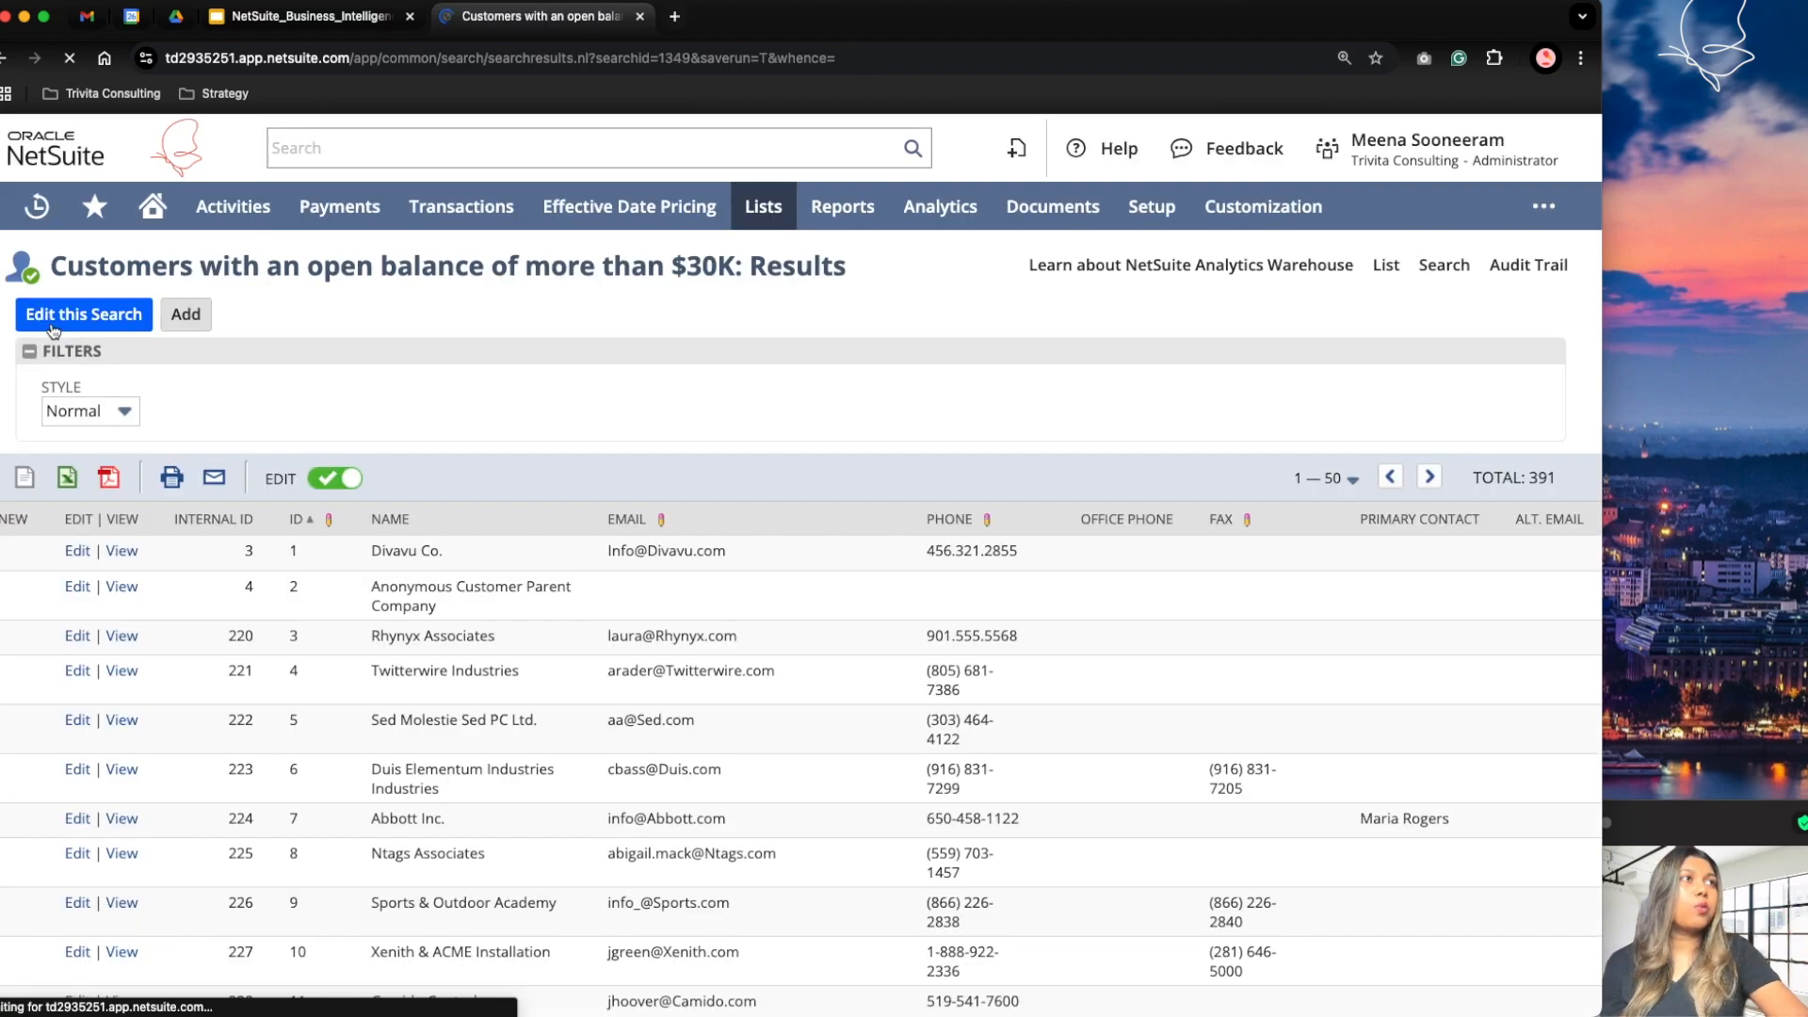
pyautogui.moveTo(1531, 478); pyautogui.dragTo(1569, 475)
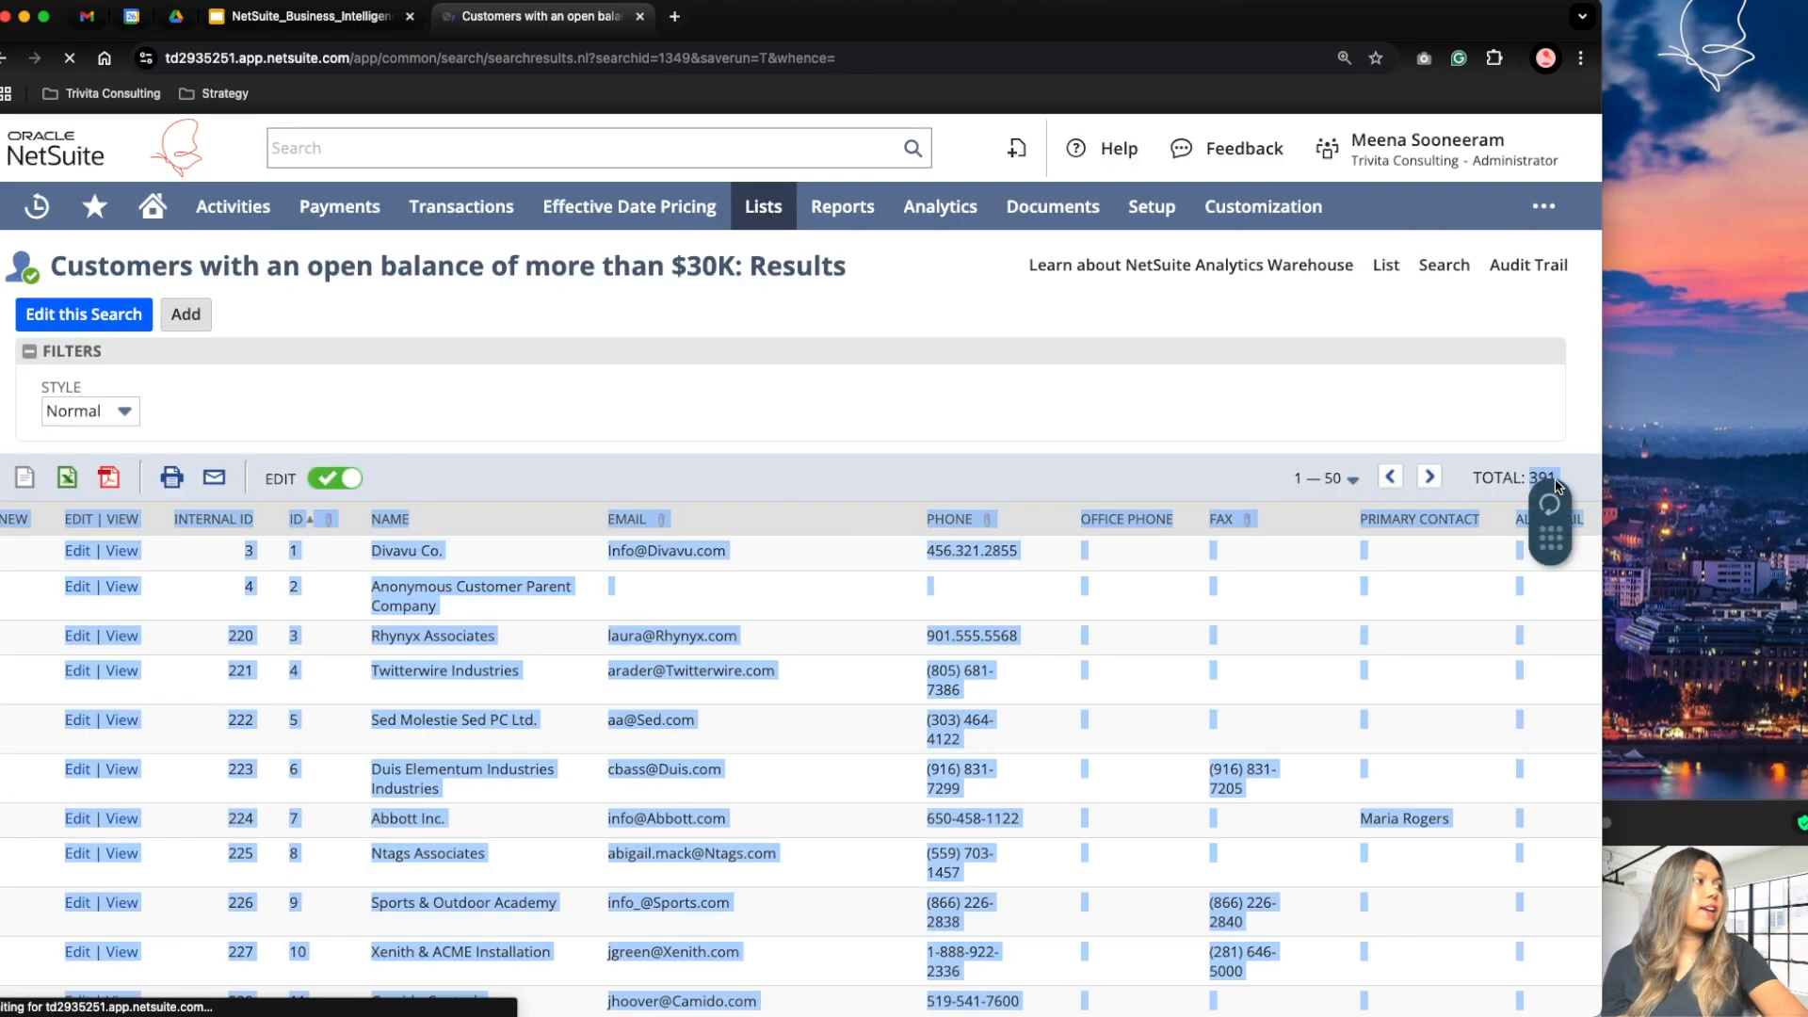
pyautogui.click(1569, 471)
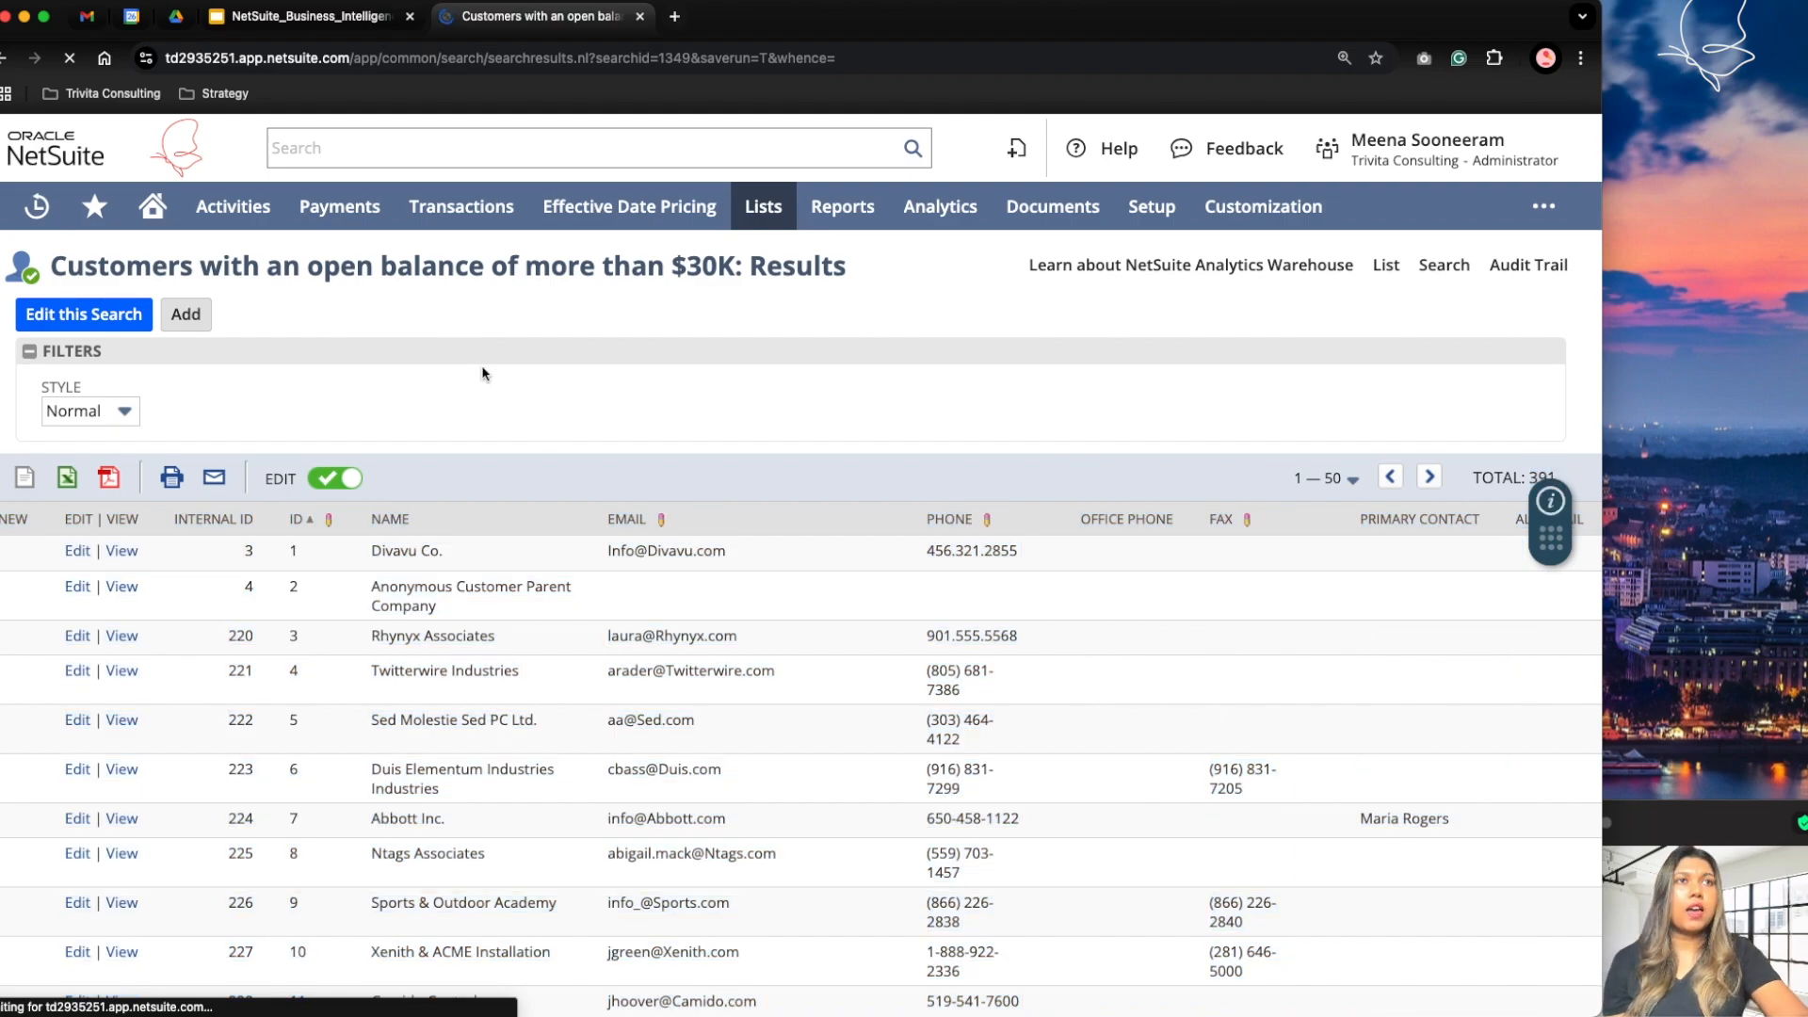
# Step: Reopen the search for editing and add a standard criterion requiring Country to be United States
pyautogui.click(80, 322)
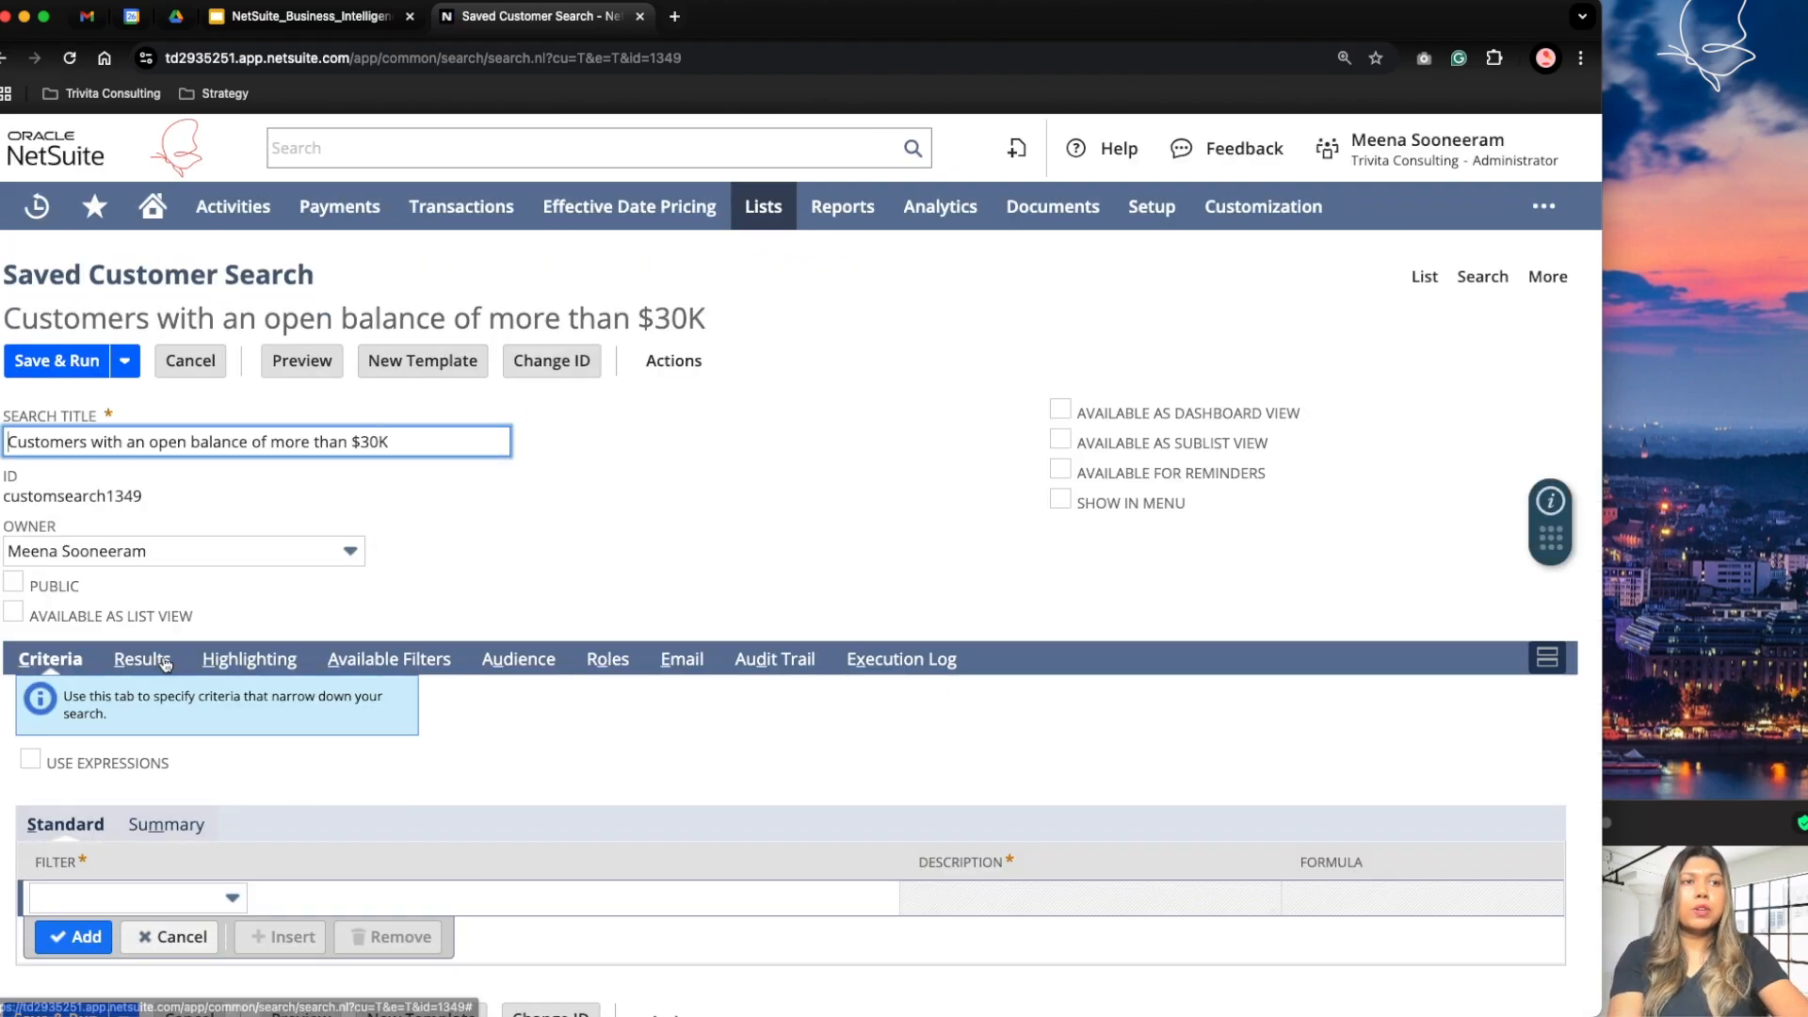
pyautogui.scroll(-1, 76, 895)
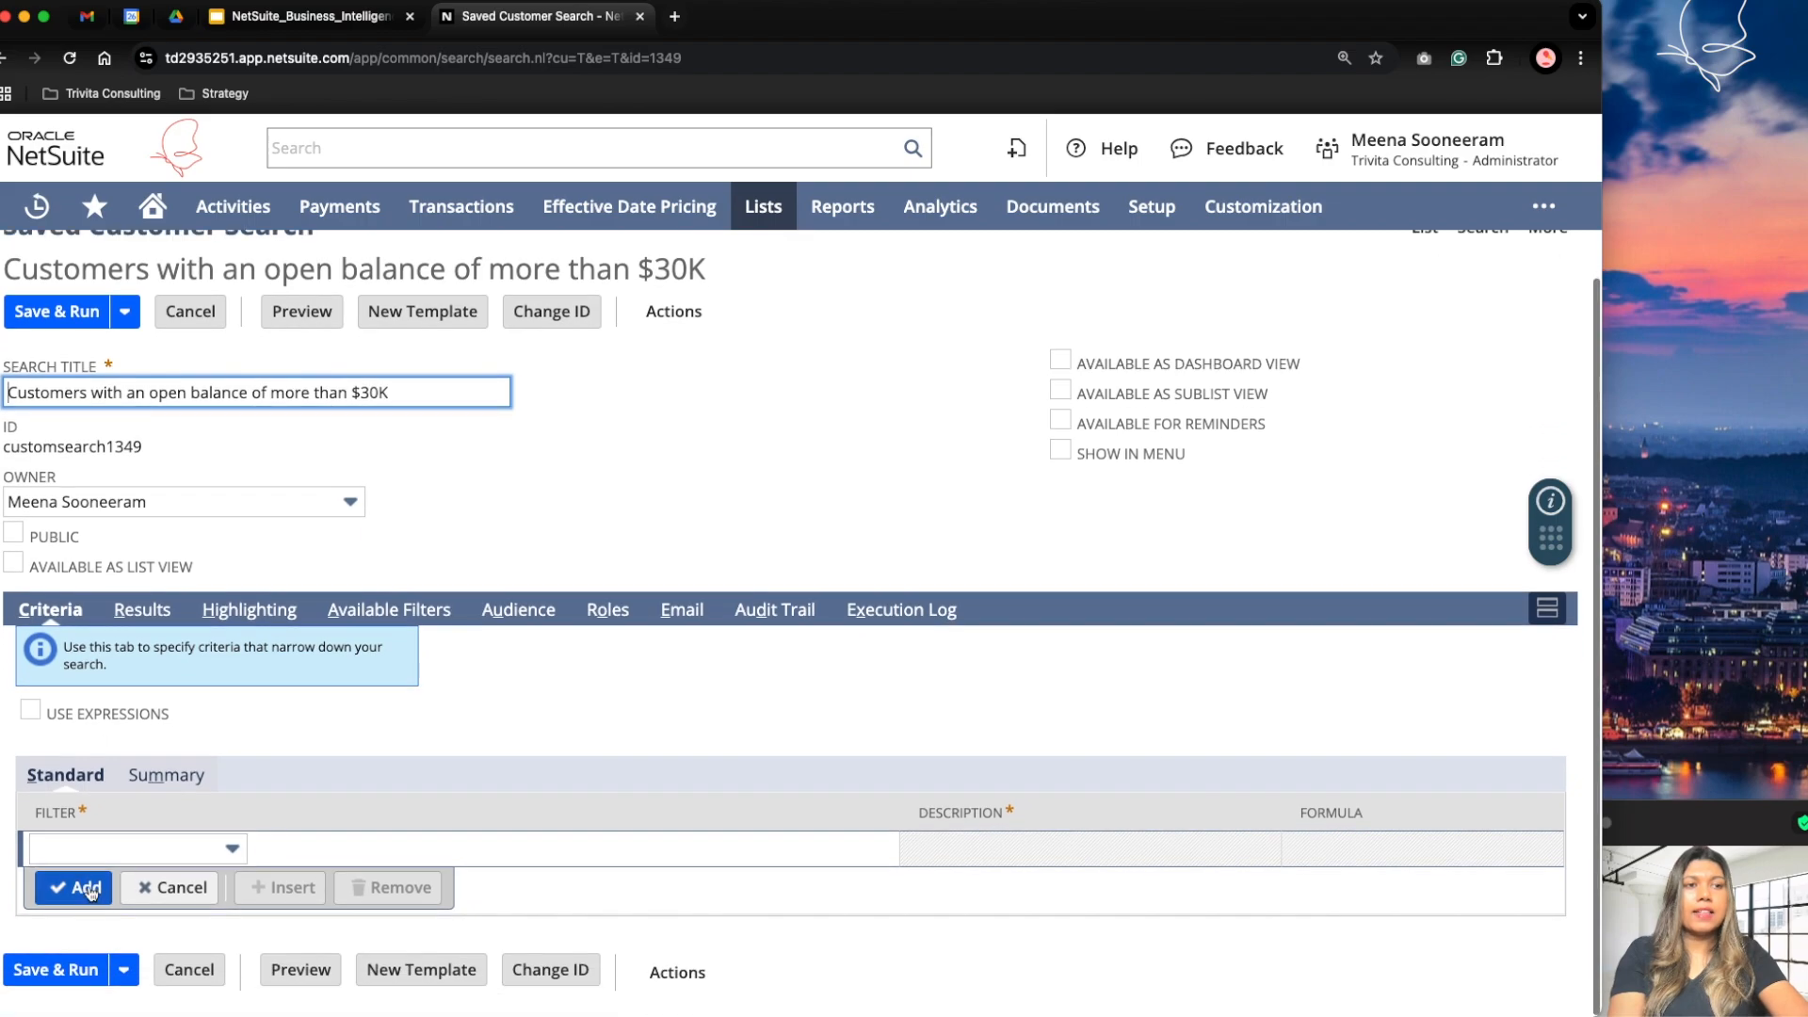
pyautogui.click(109, 854)
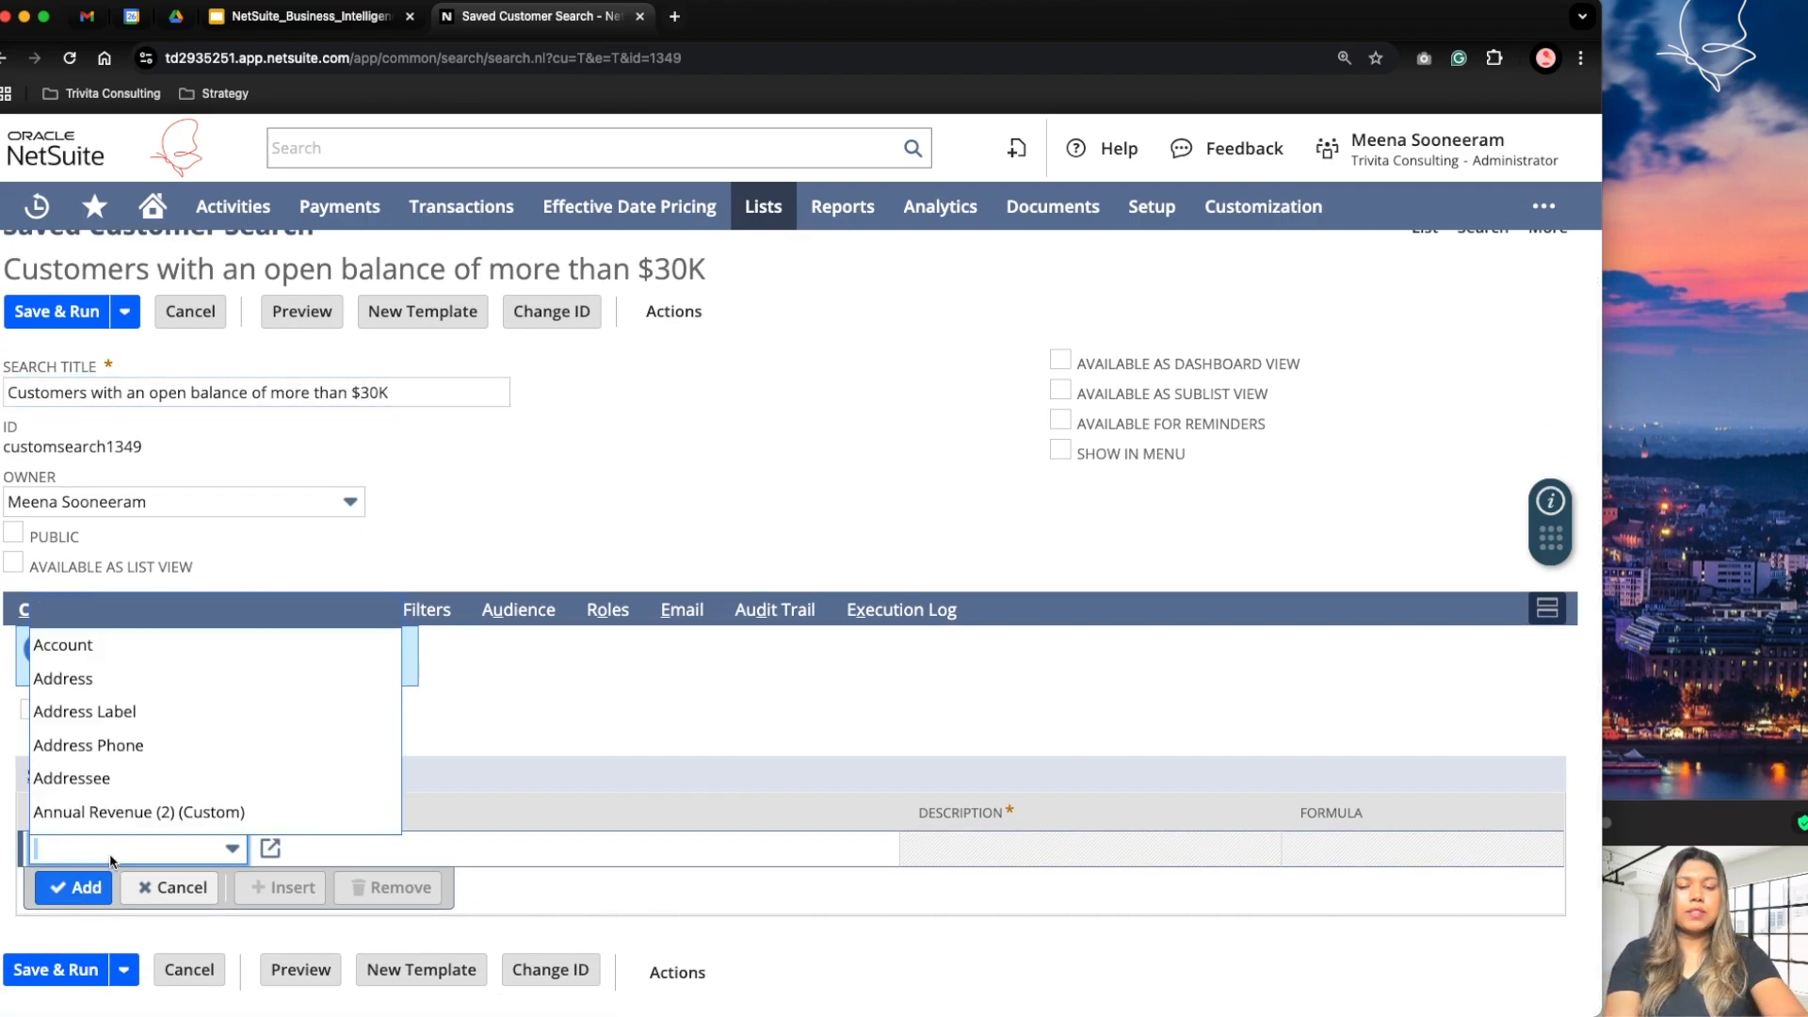
pyautogui.write('country')
pyautogui.press('Tab')
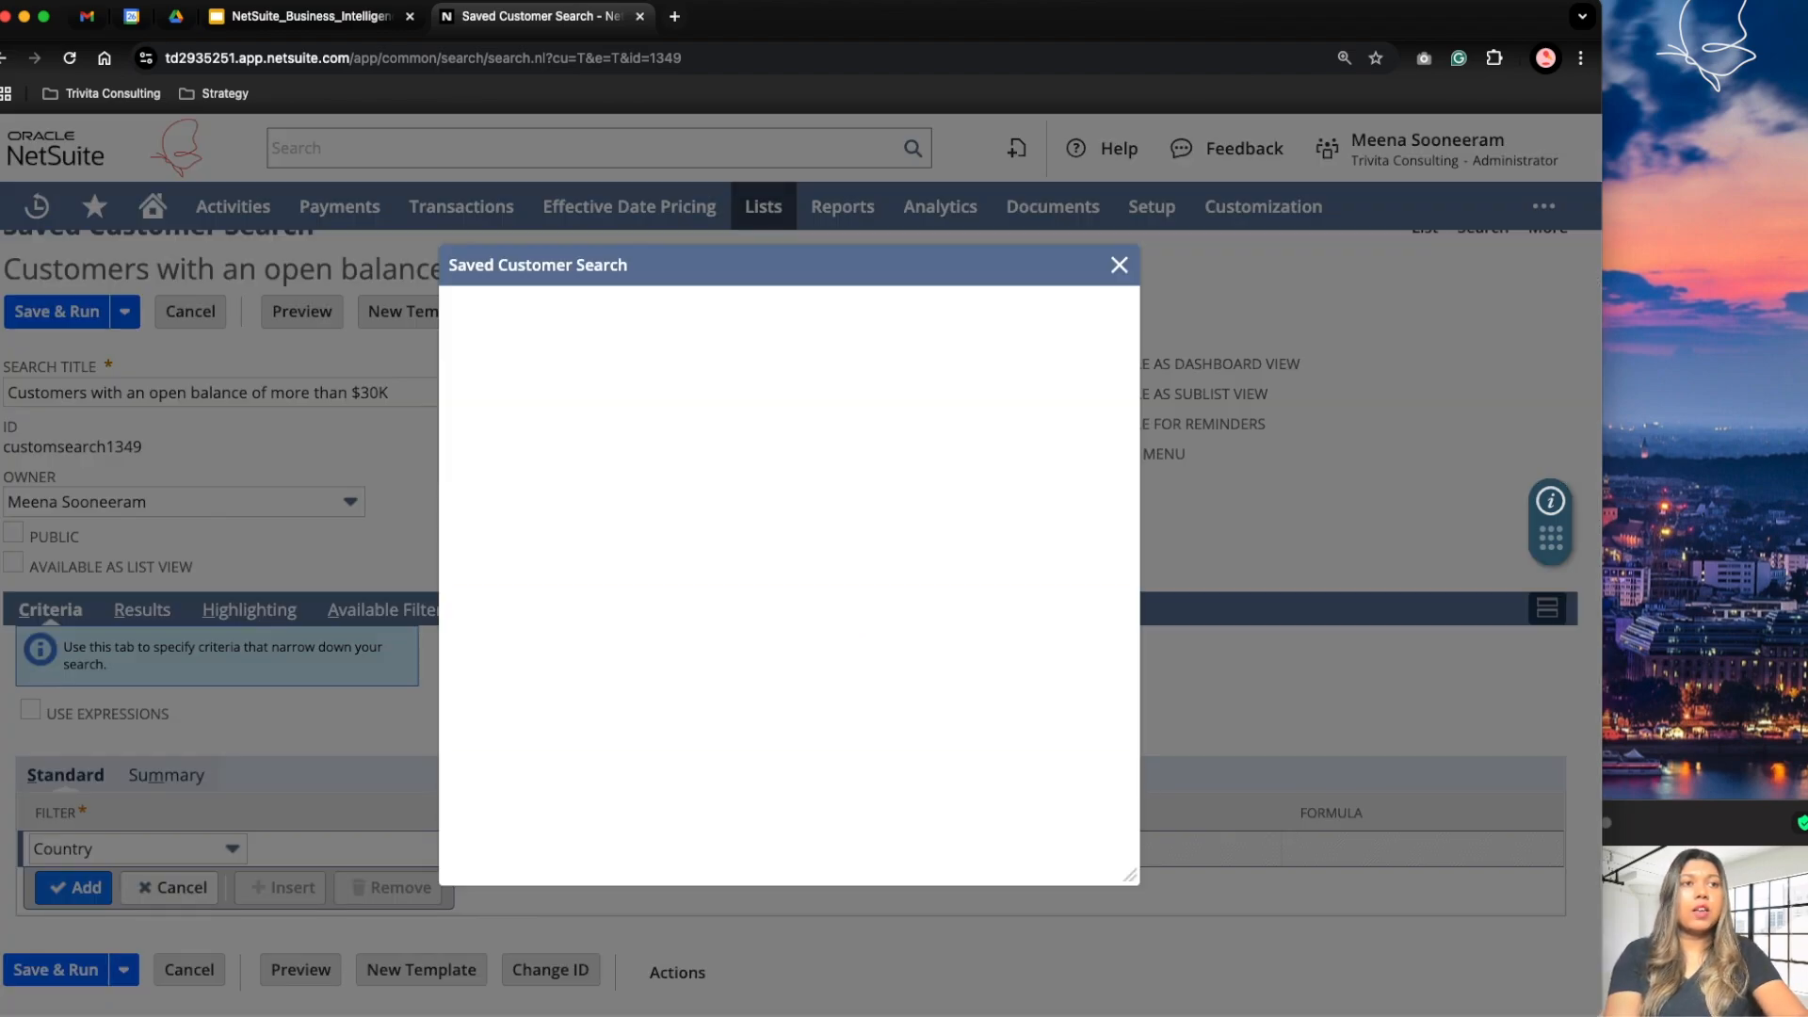
pyautogui.click(554, 472)
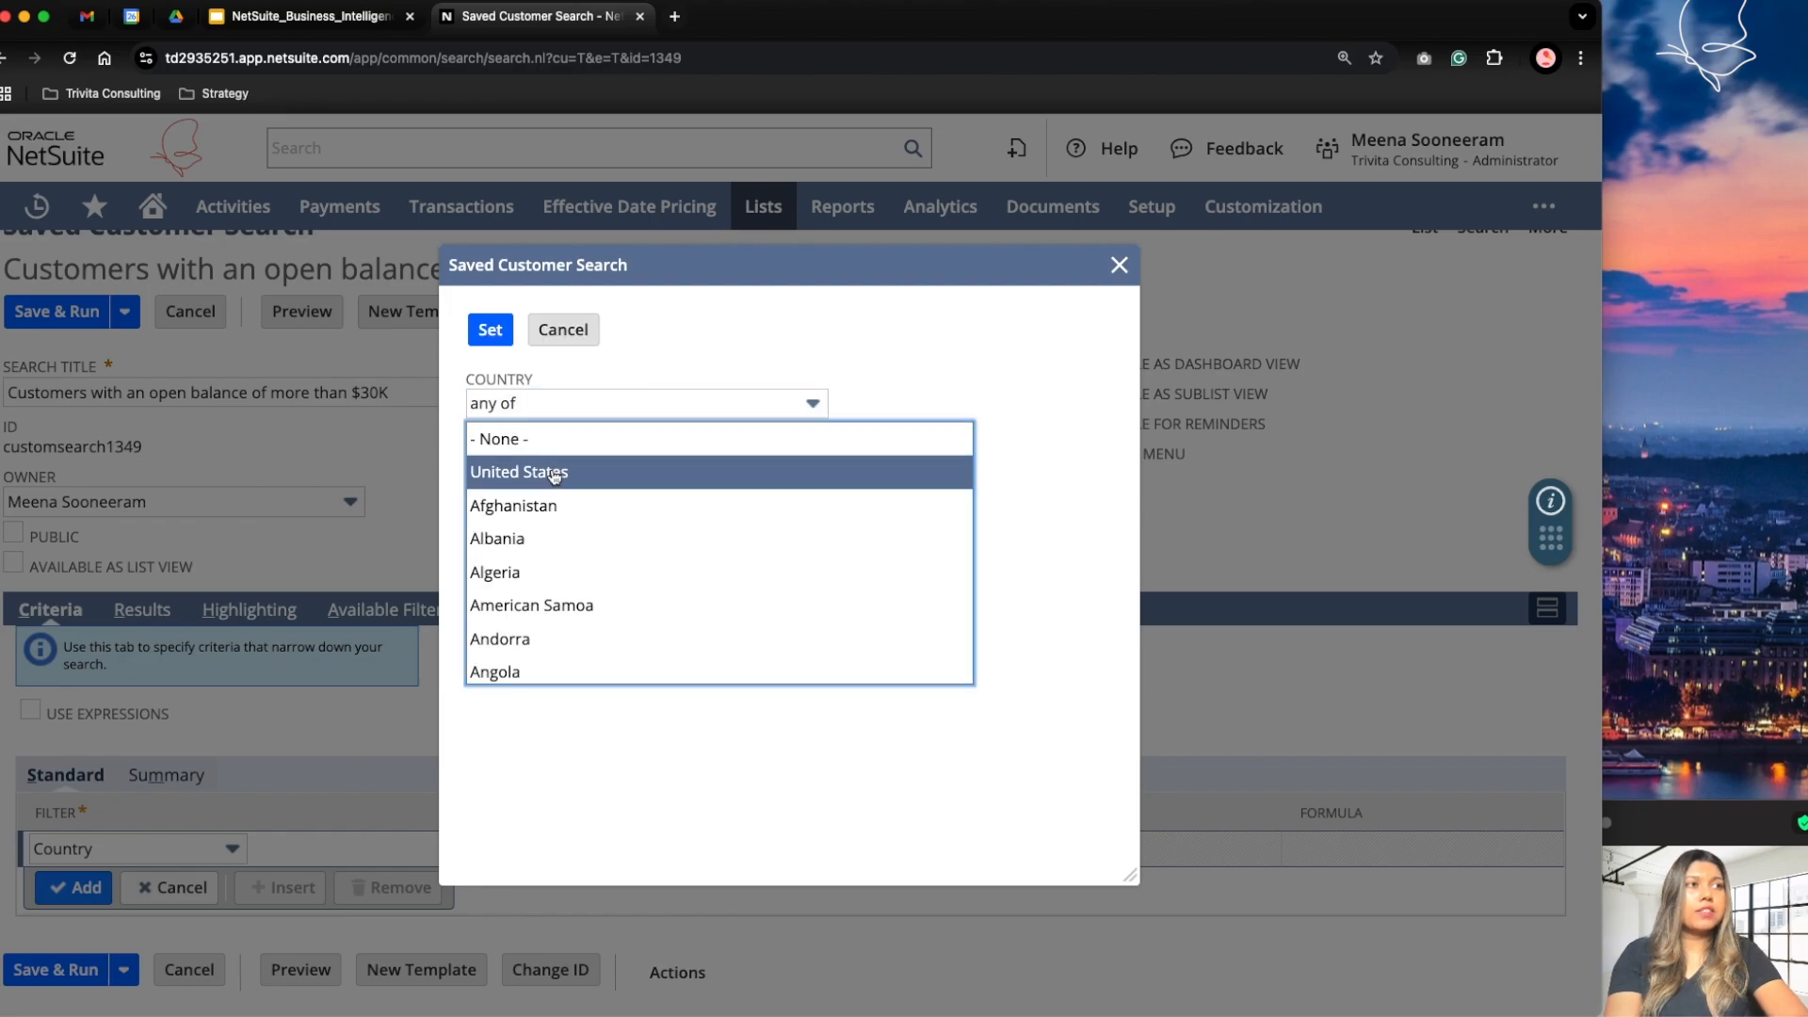
pyautogui.click(490, 332)
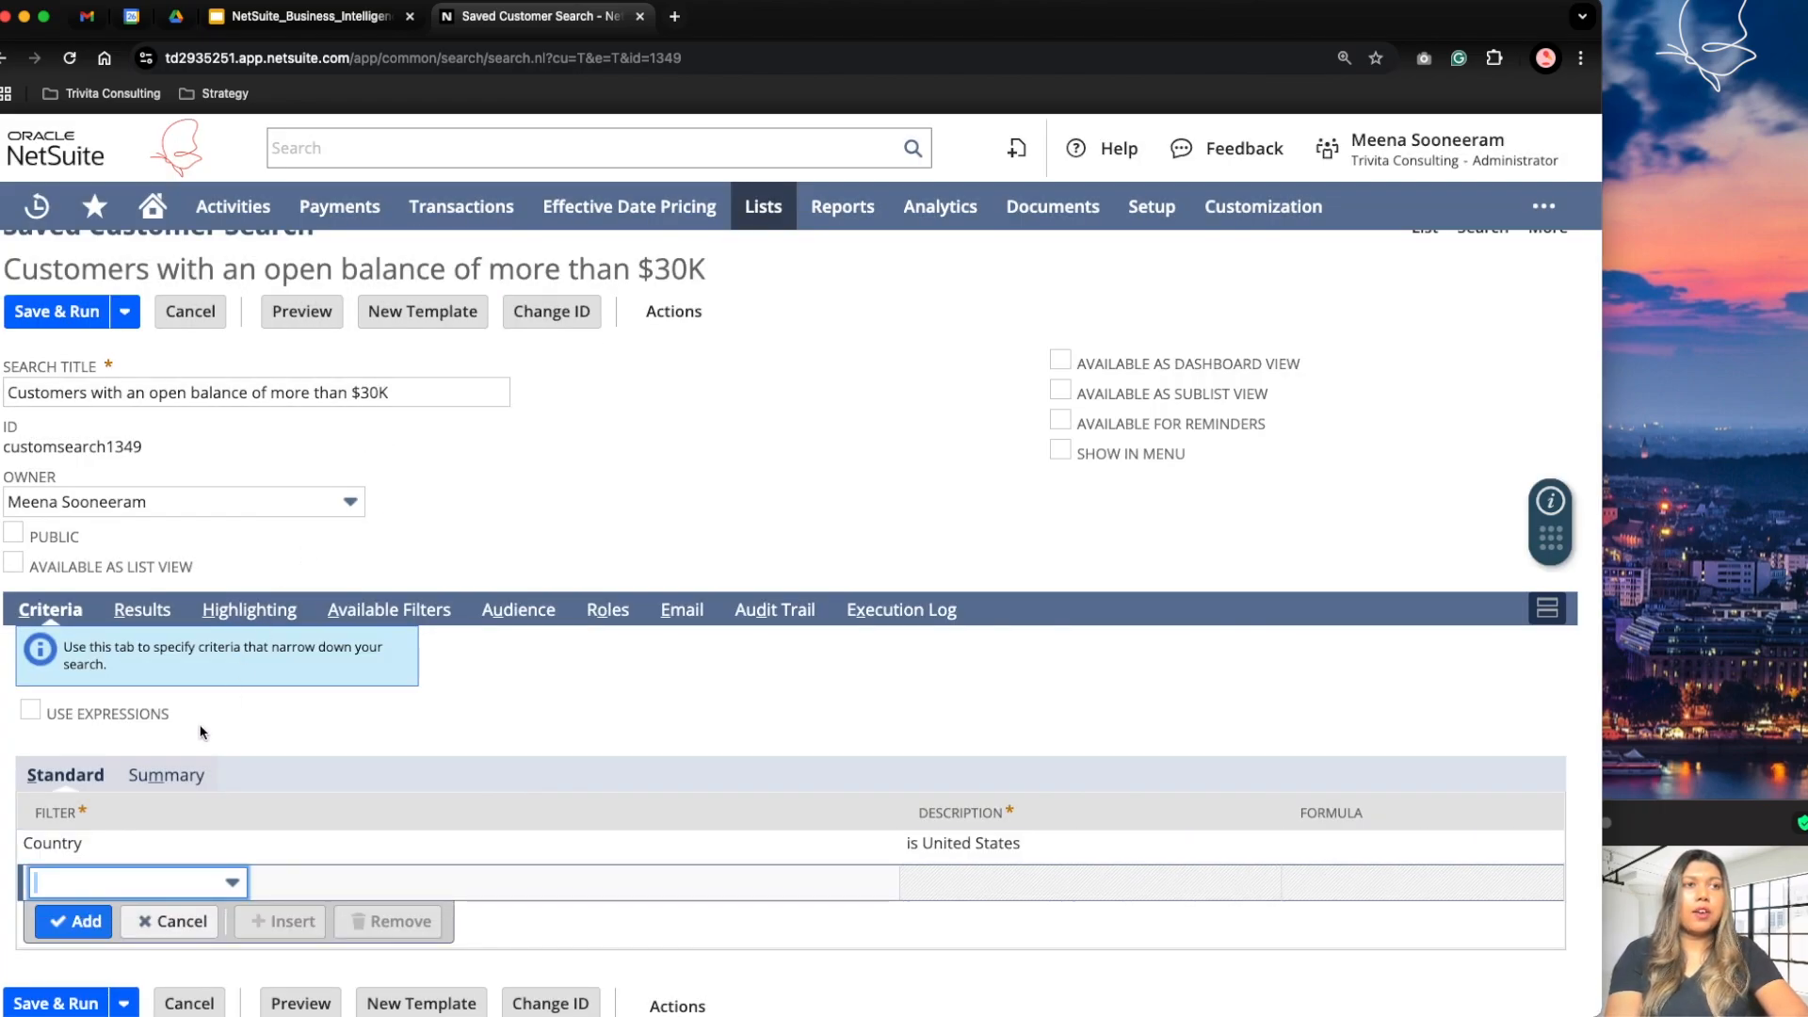
# Step: Save and run the search with its country criterion, check the results total and collapse the Filters section
pyautogui.click(58, 322)
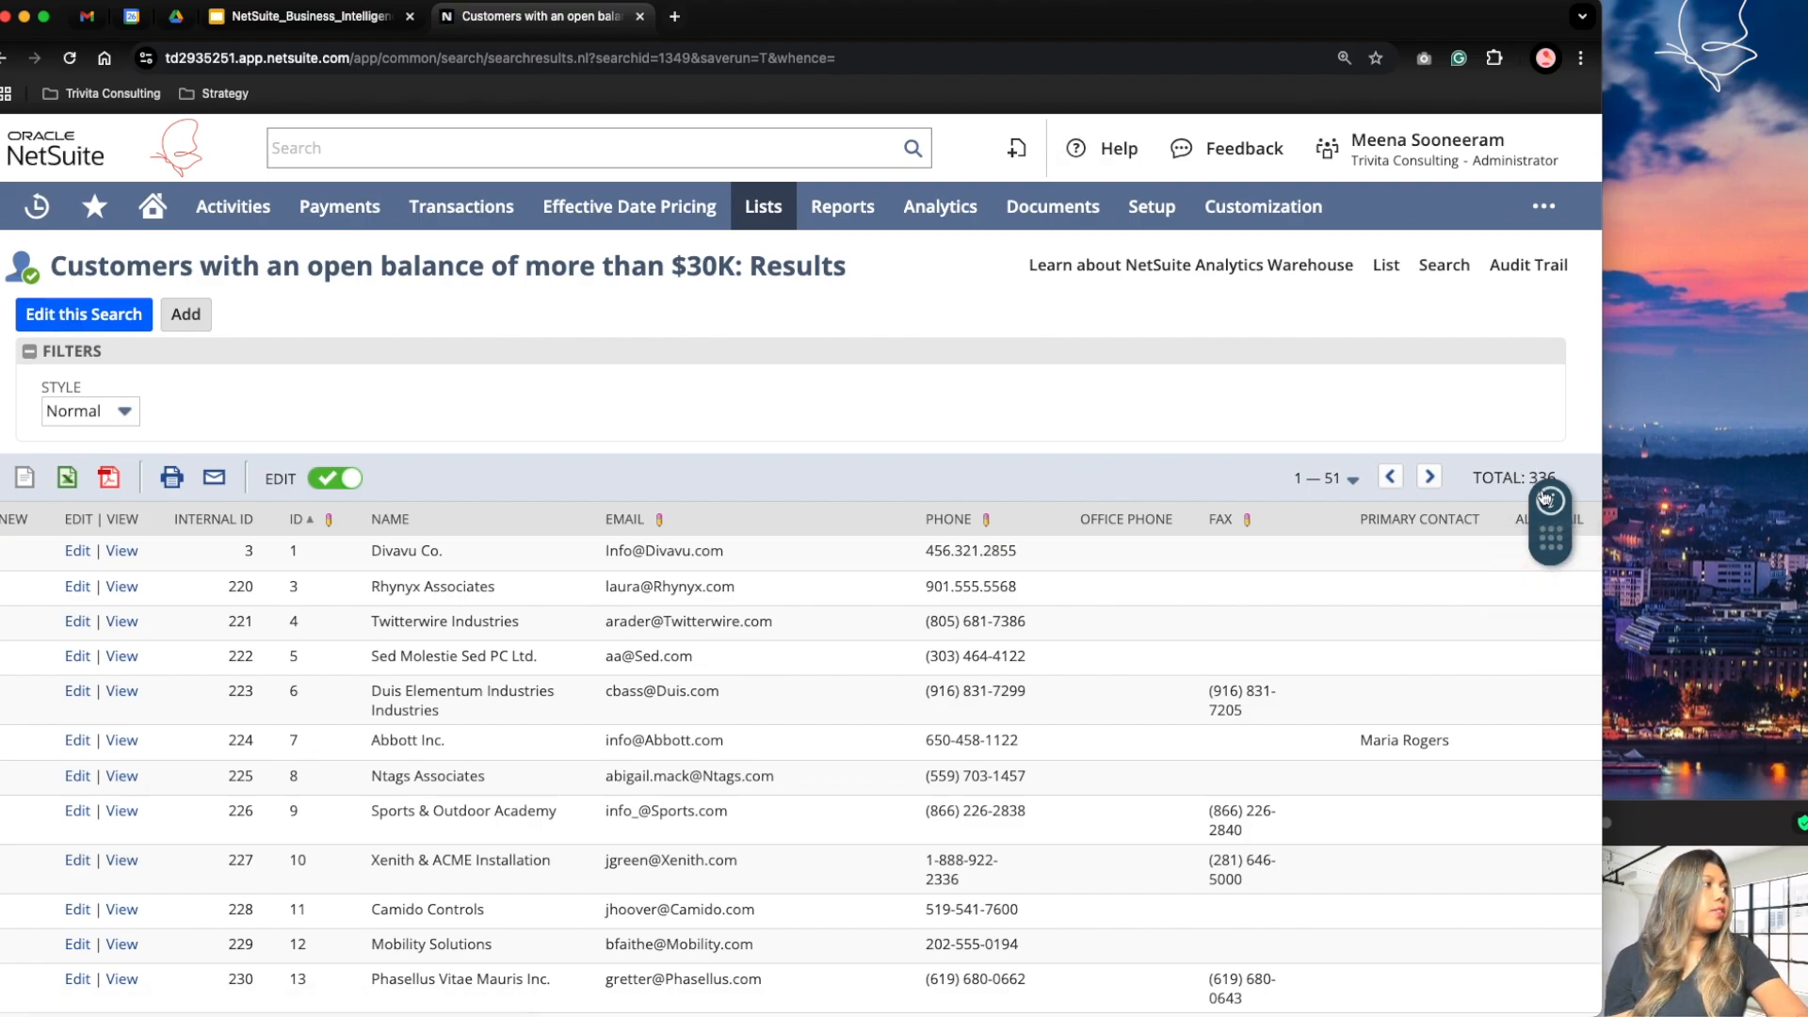
pyautogui.moveTo(1531, 476); pyautogui.dragTo(1556, 475)
pyautogui.click(30, 352)
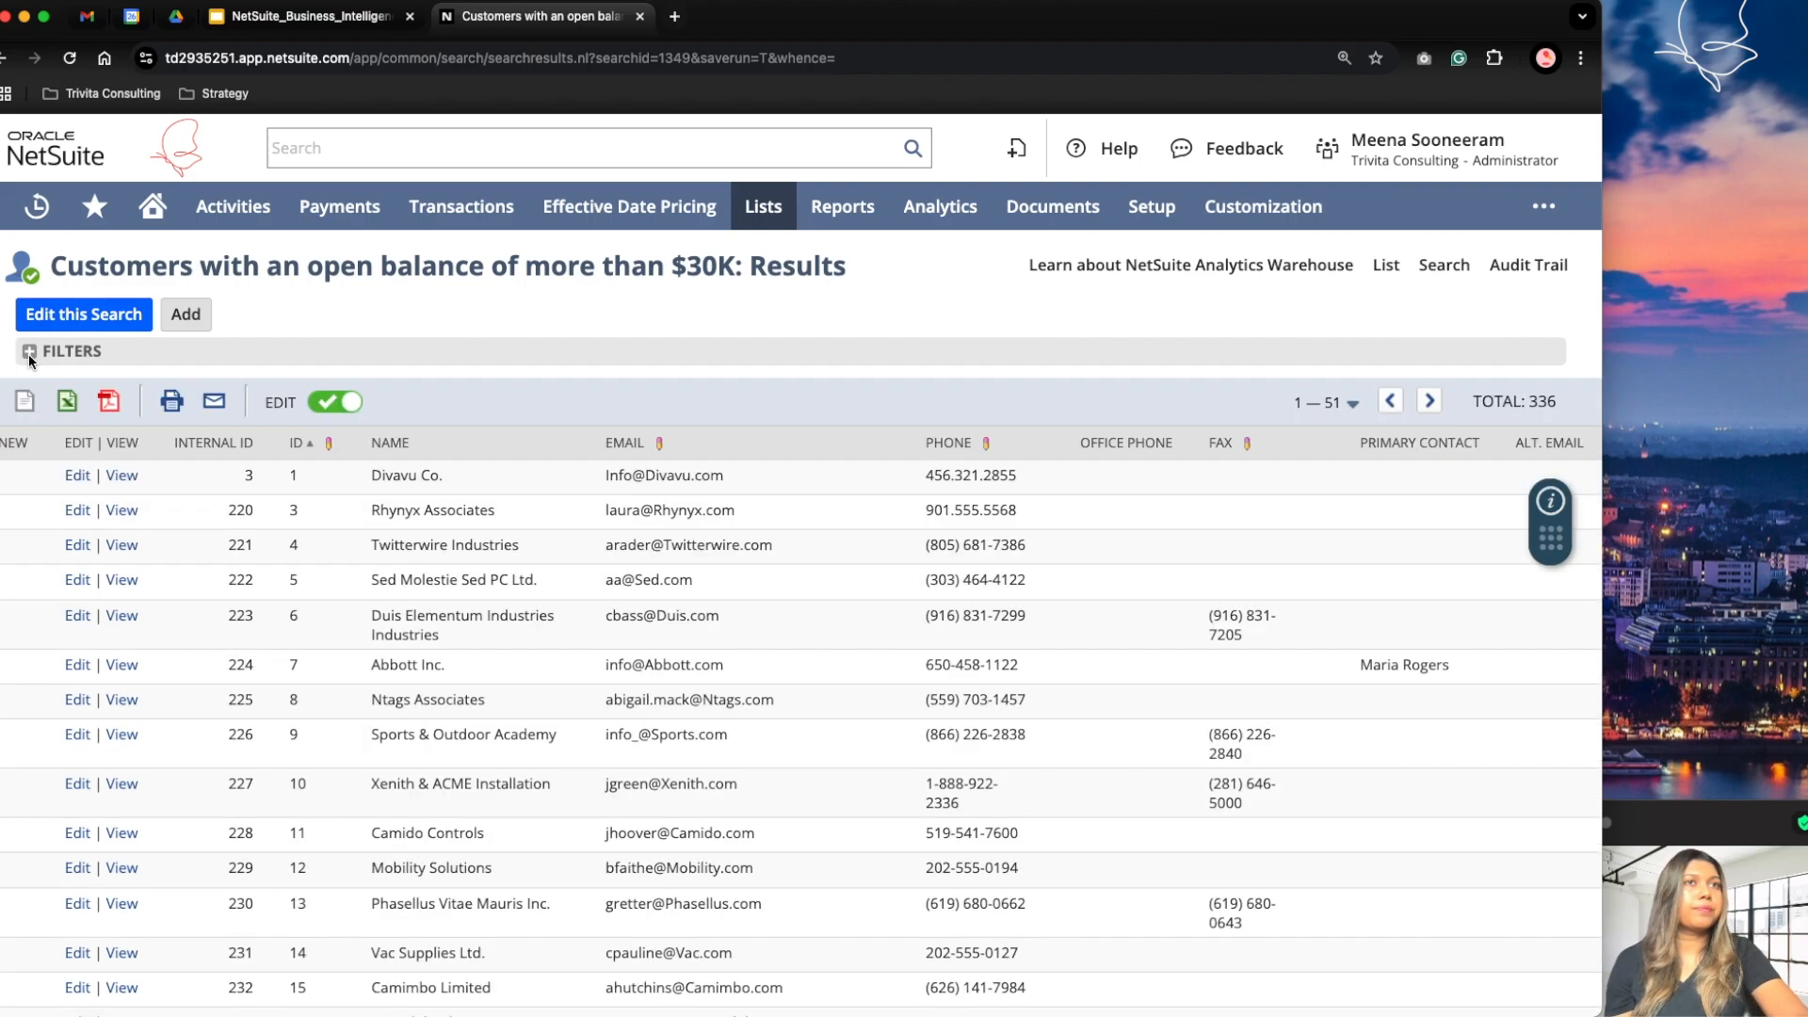
# Step: Edit the search's result columns, removing ID, Office Phone, Fax, Primary Contact and Alt. Email
pyautogui.click(103, 321)
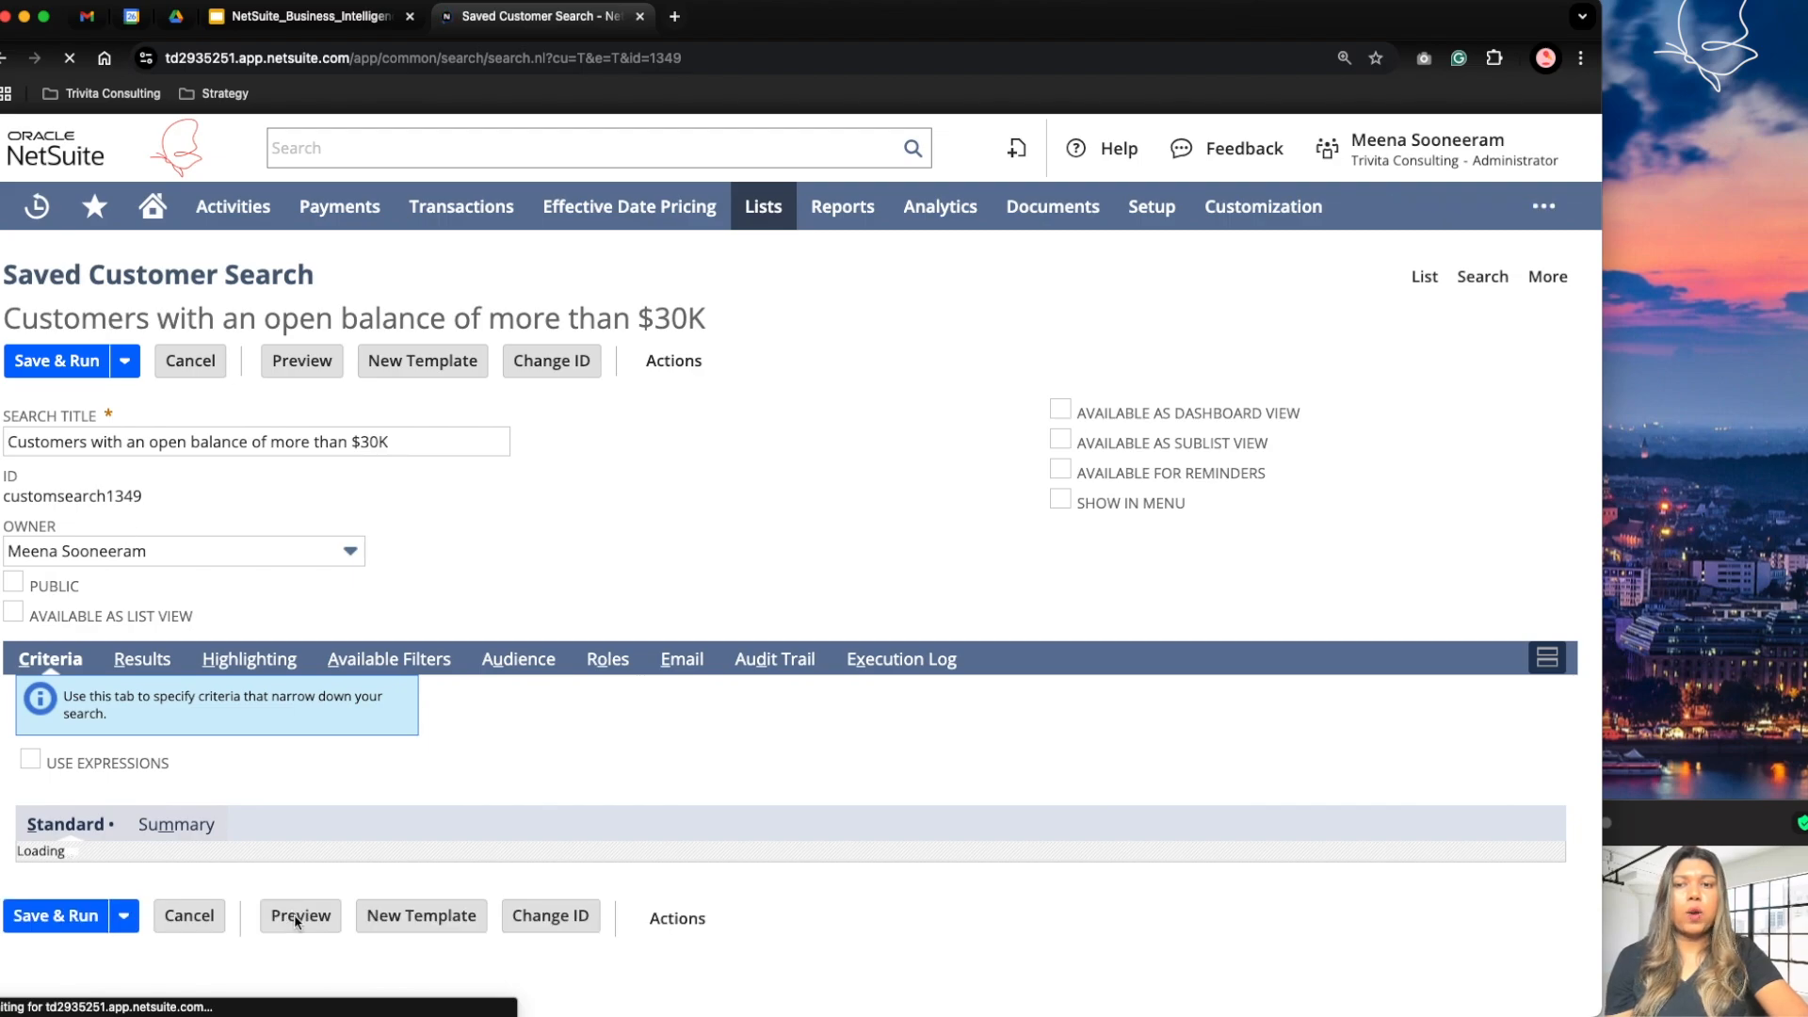
pyautogui.click(146, 662)
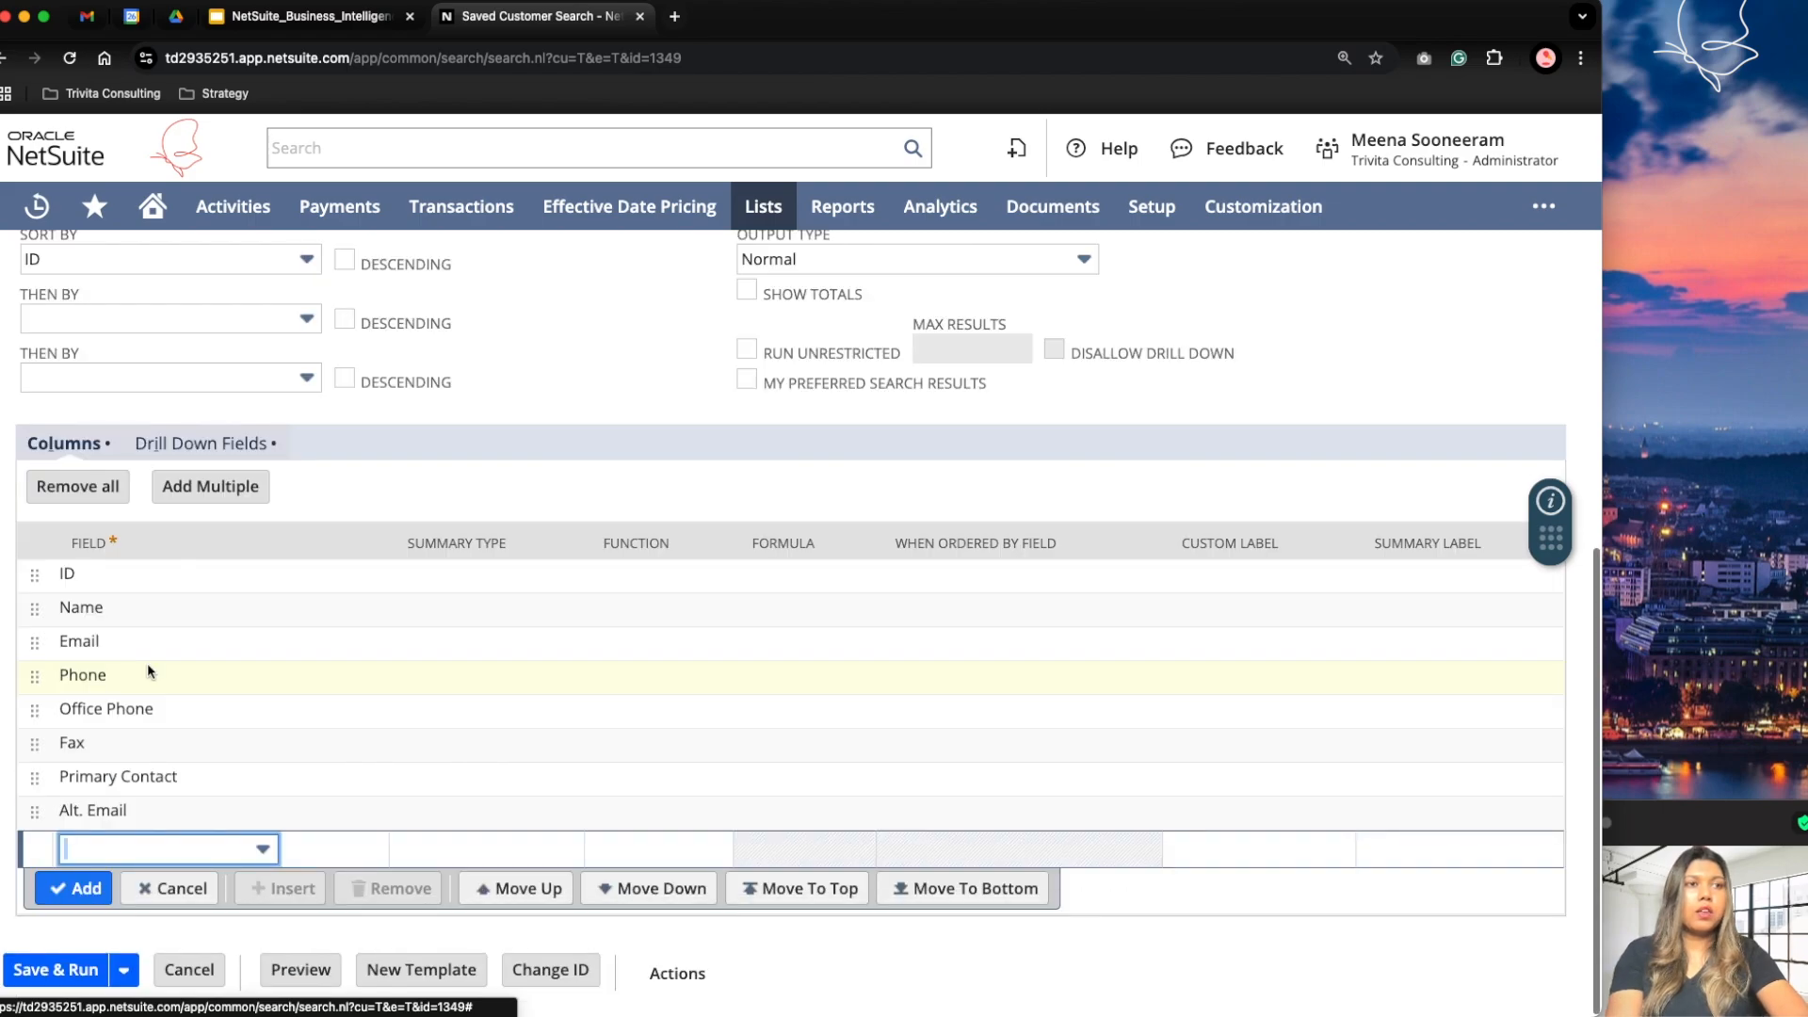
pyautogui.click(127, 576)
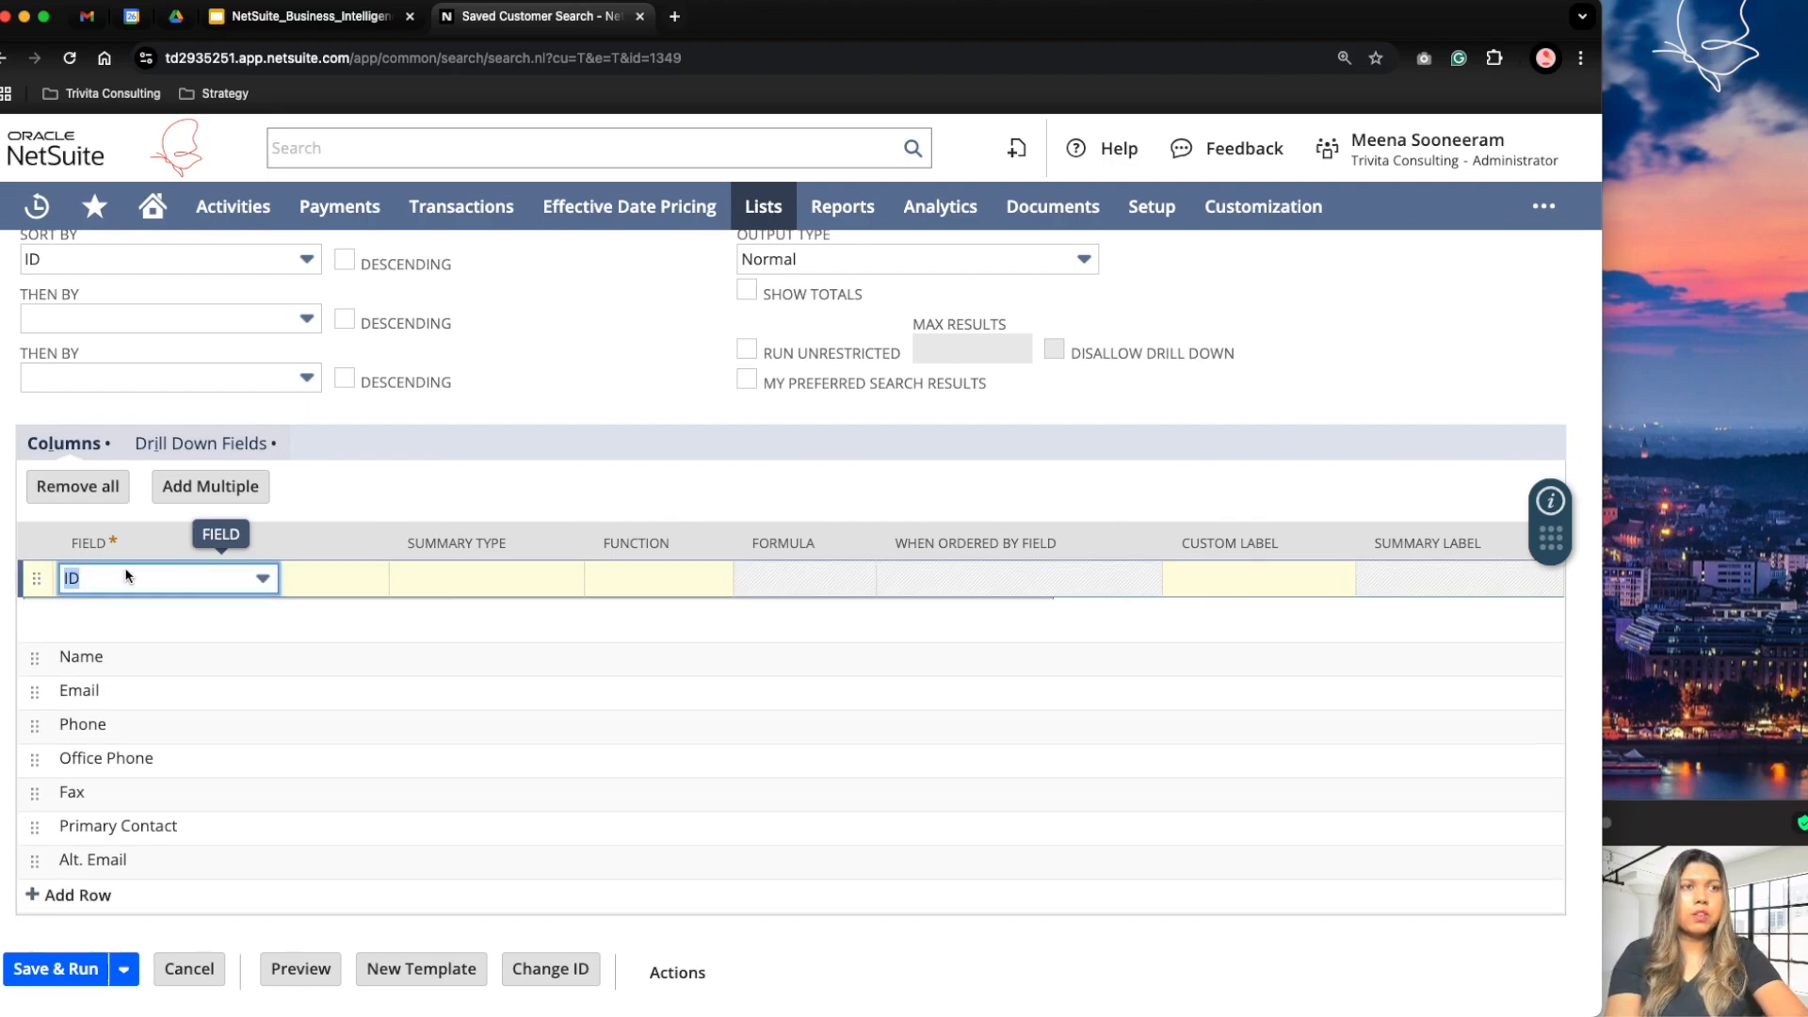
pyautogui.click(396, 617)
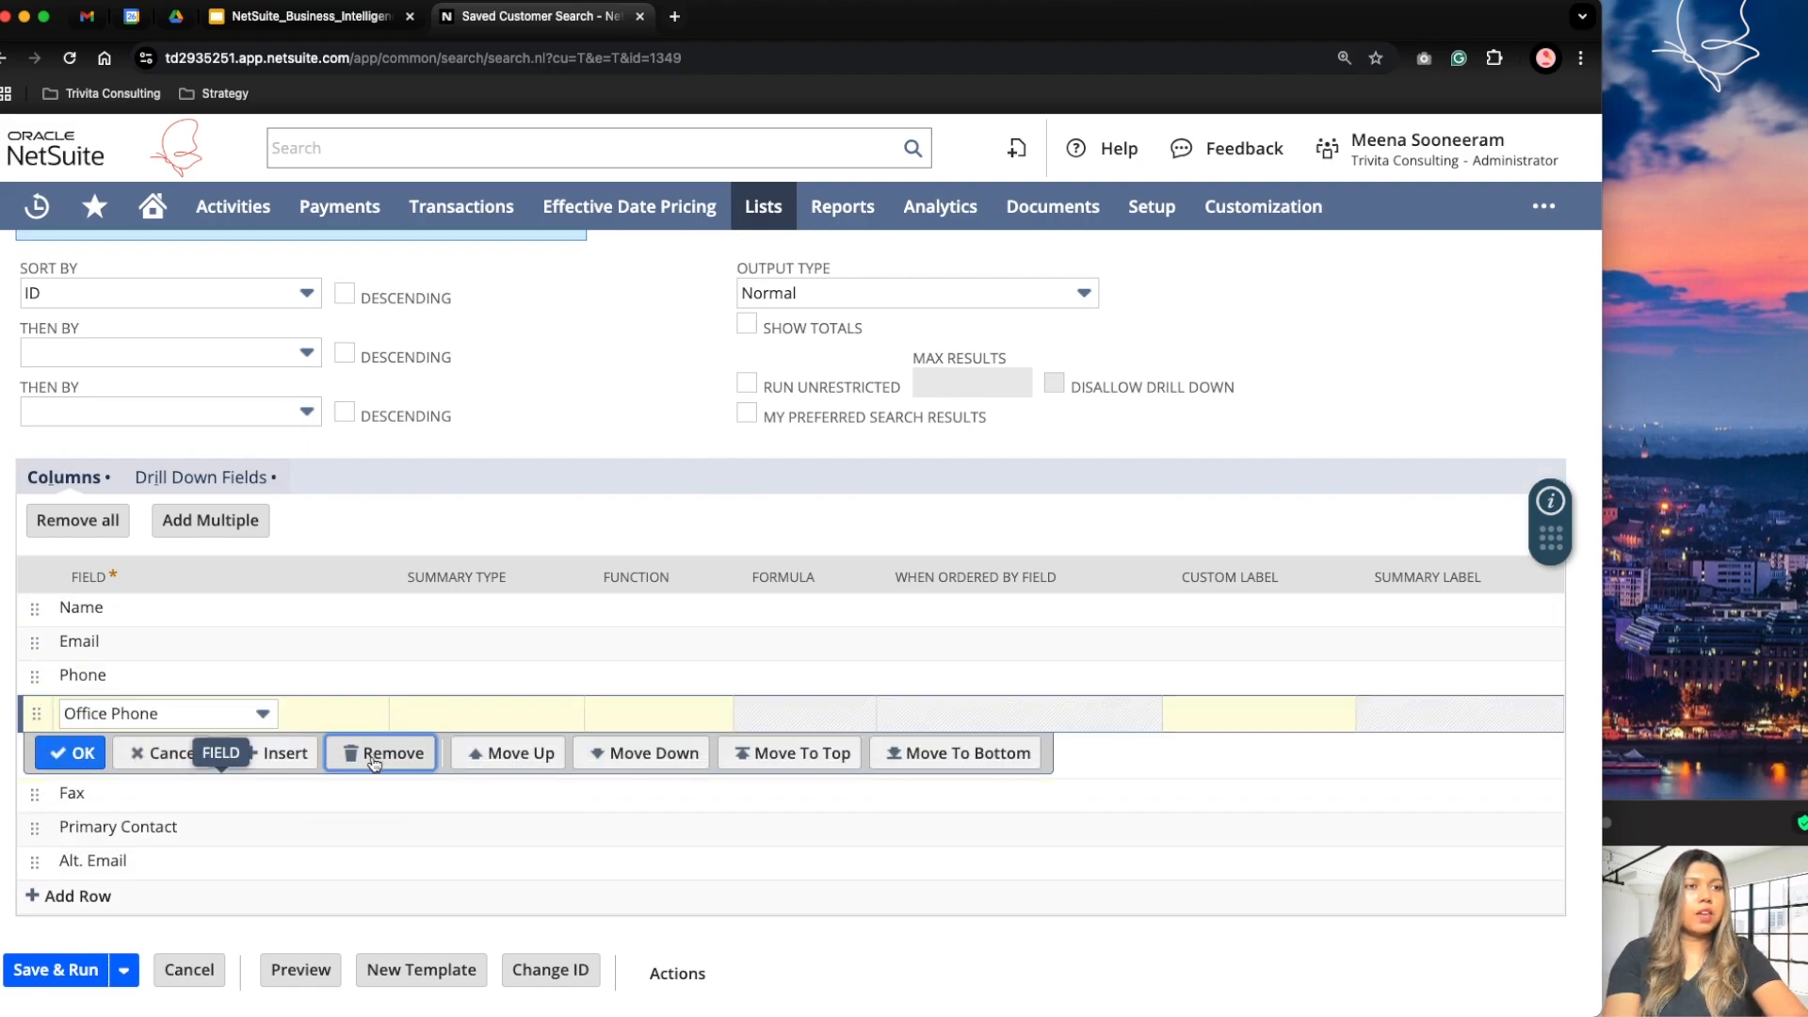
pyautogui.click(384, 753)
pyautogui.click(377, 788)
pyautogui.click(377, 820)
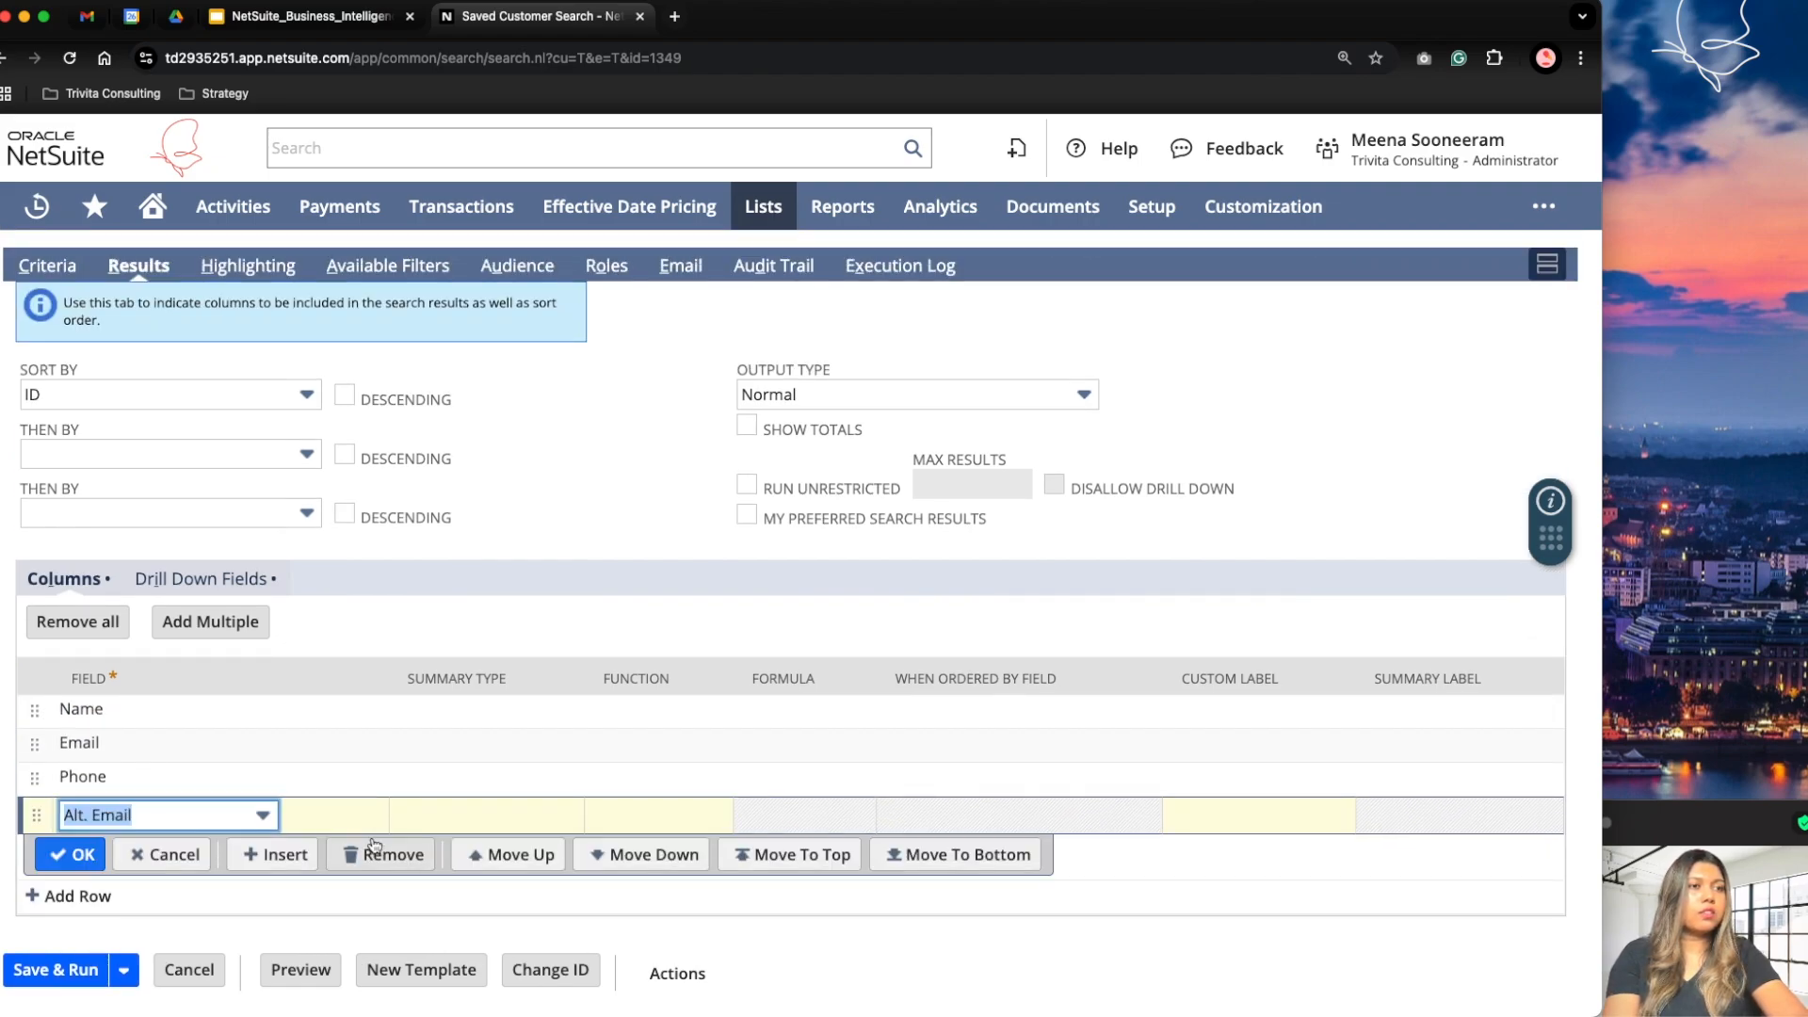
pyautogui.click(382, 853)
# Step: Add City and Balance as result columns after Phone
pyautogui.click(98, 847)
pyautogui.write('ci')
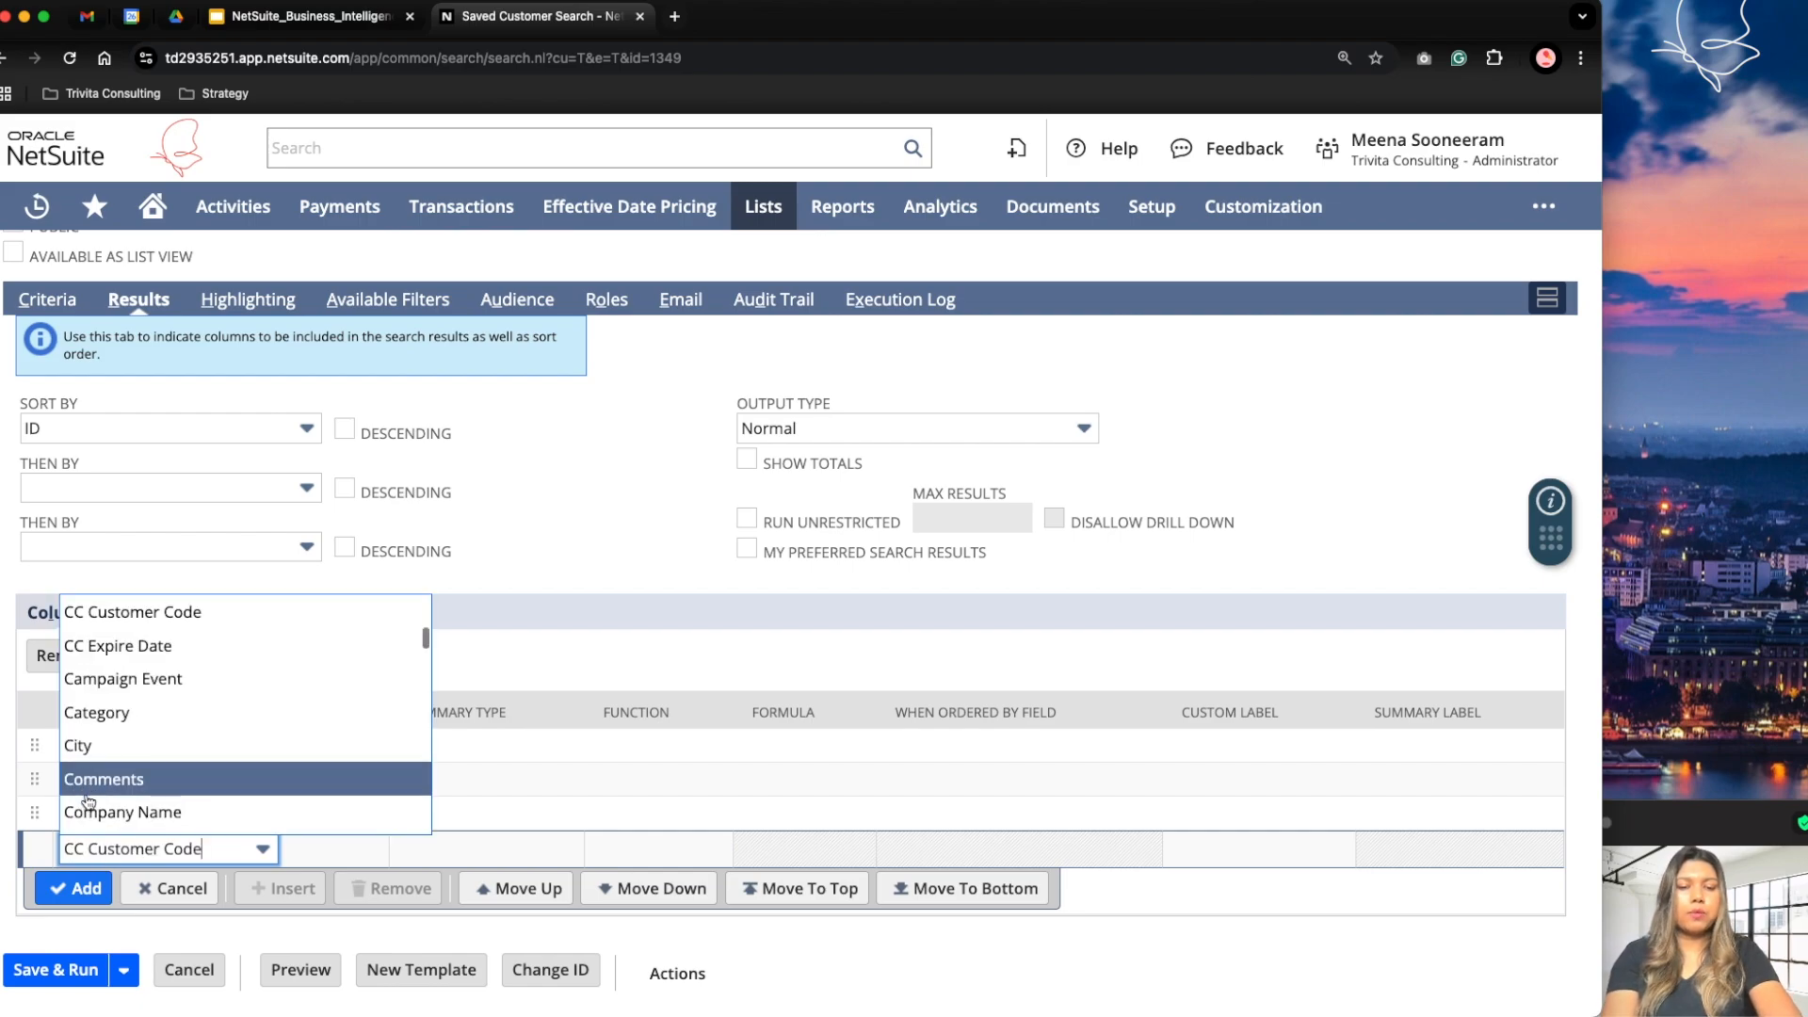
pyautogui.press('Tab')
pyautogui.click(75, 888)
pyautogui.click(111, 885)
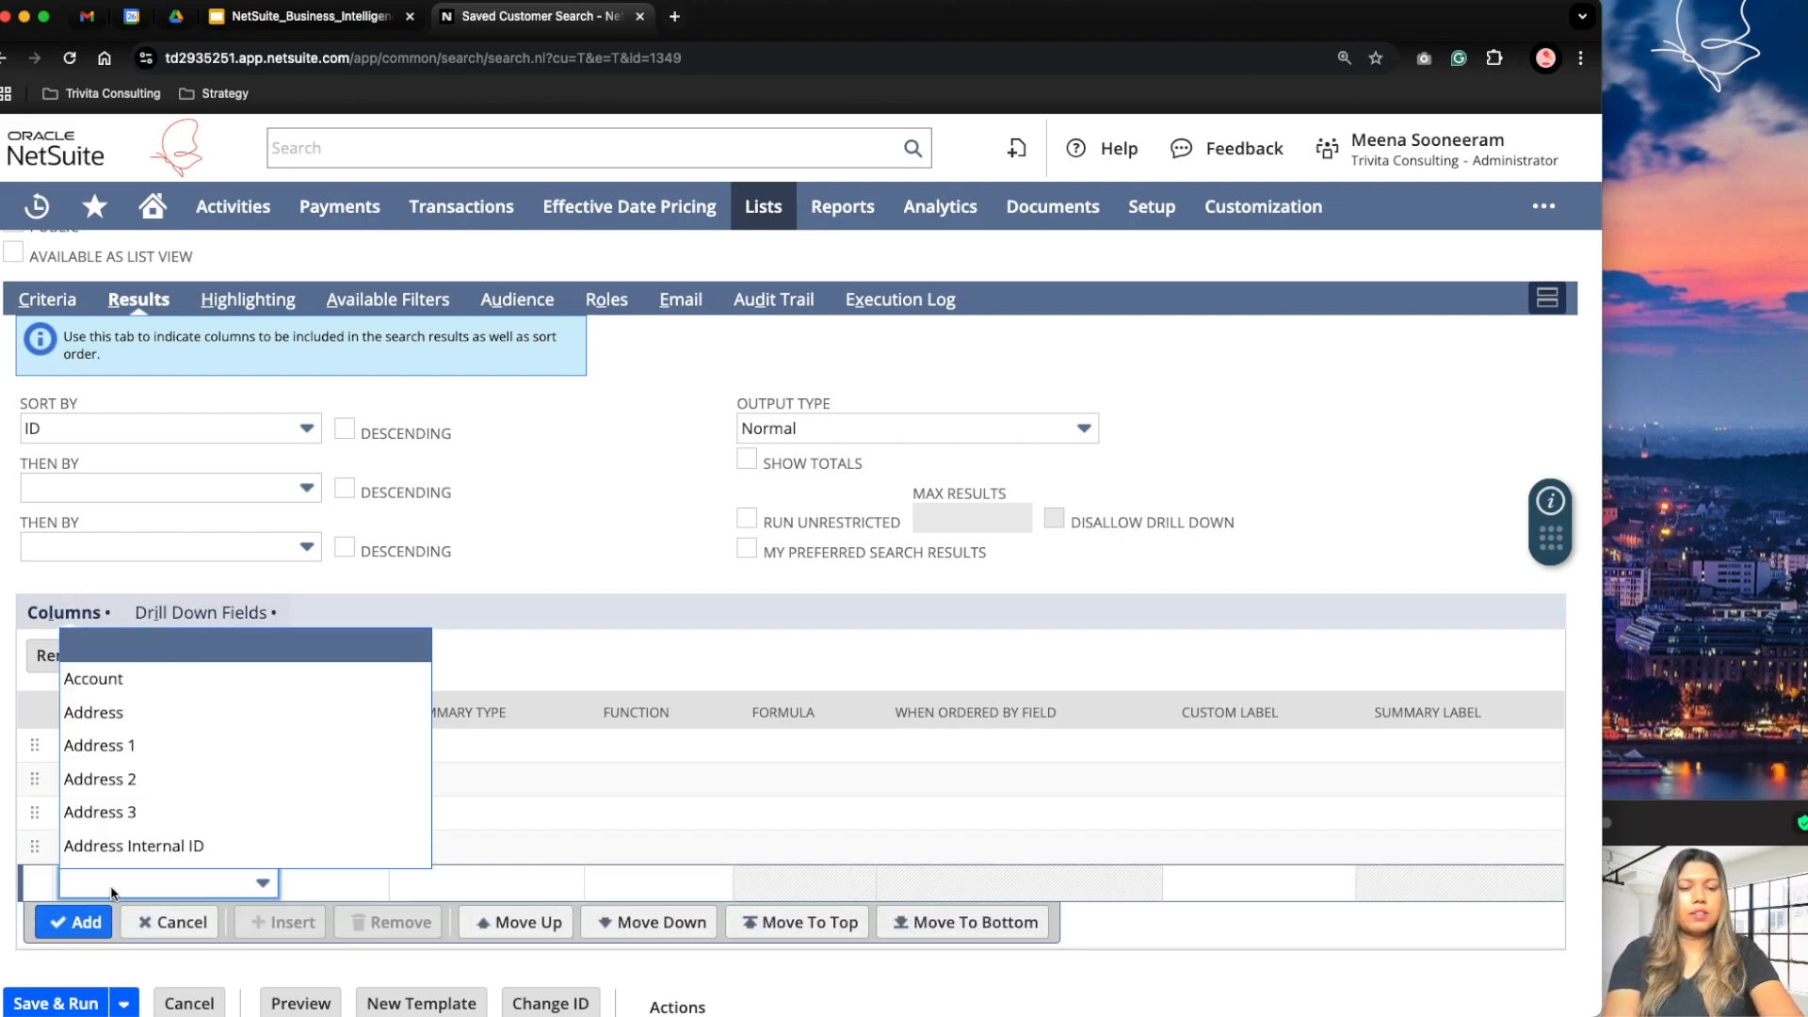
pyautogui.write('ba')
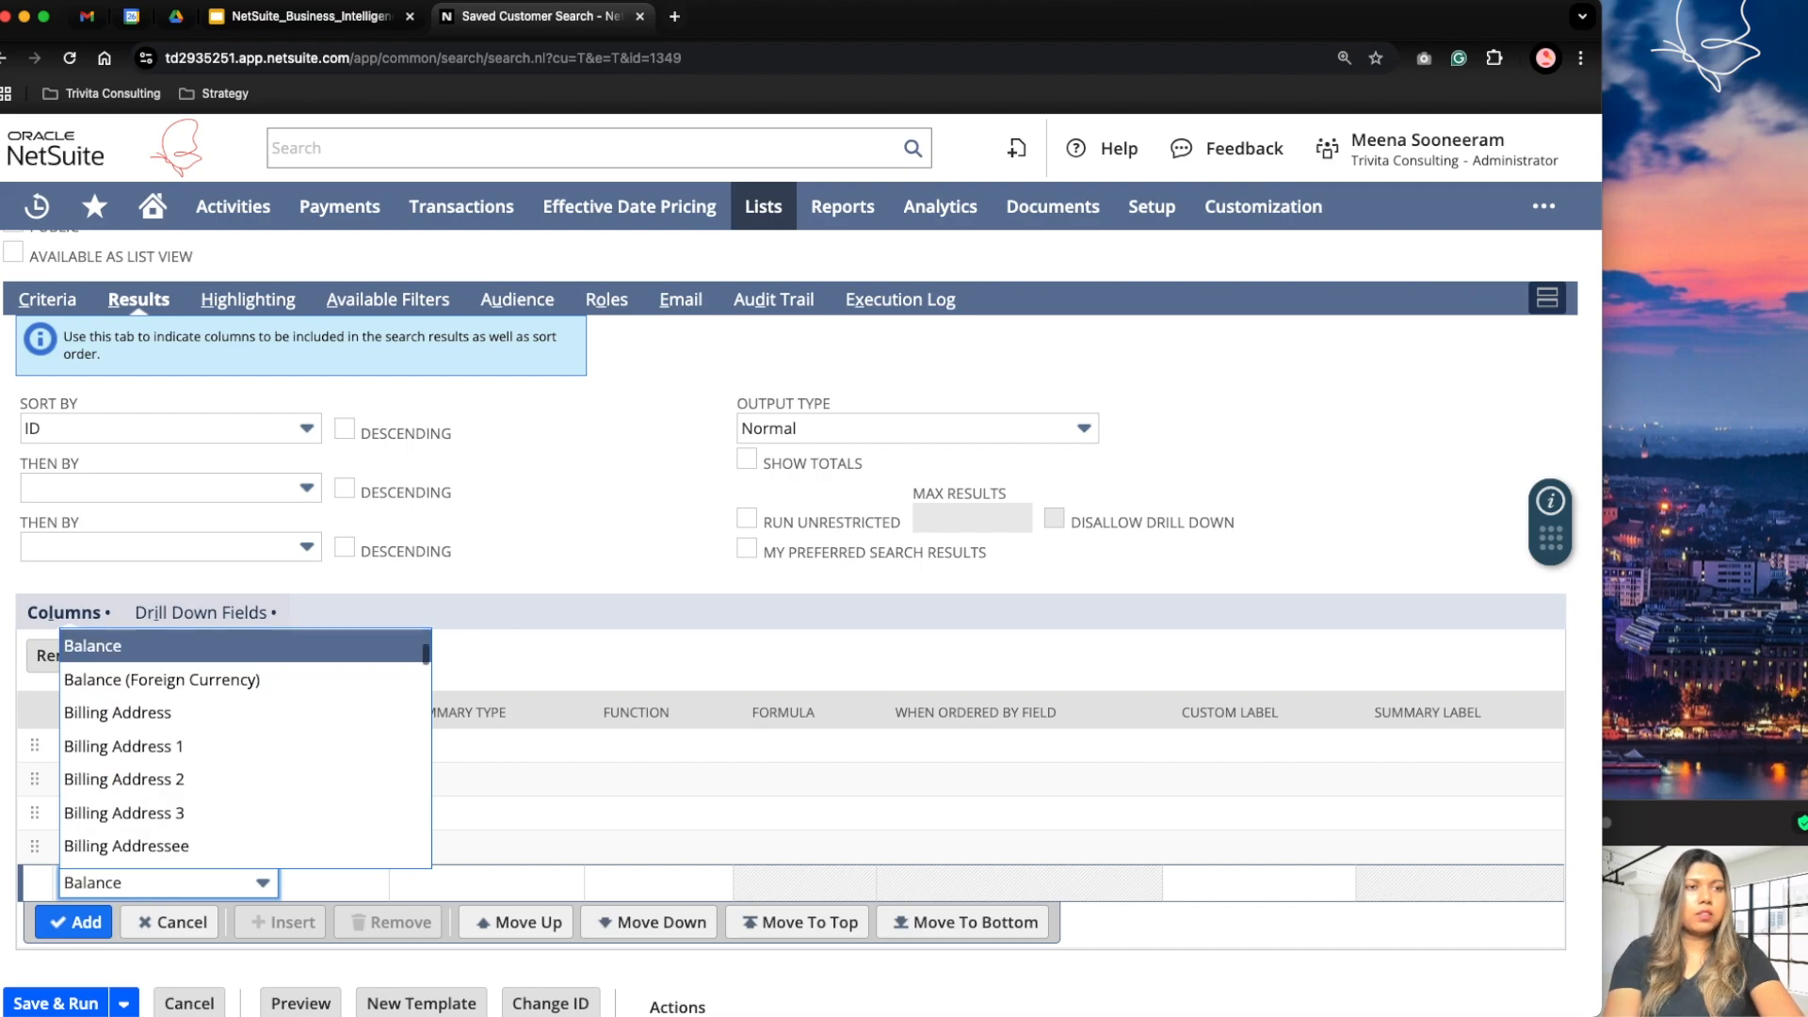
pyautogui.press('Return')
pyautogui.press('Return')
# Step: Add Terms as a result column after Balance
pyautogui.click(128, 916)
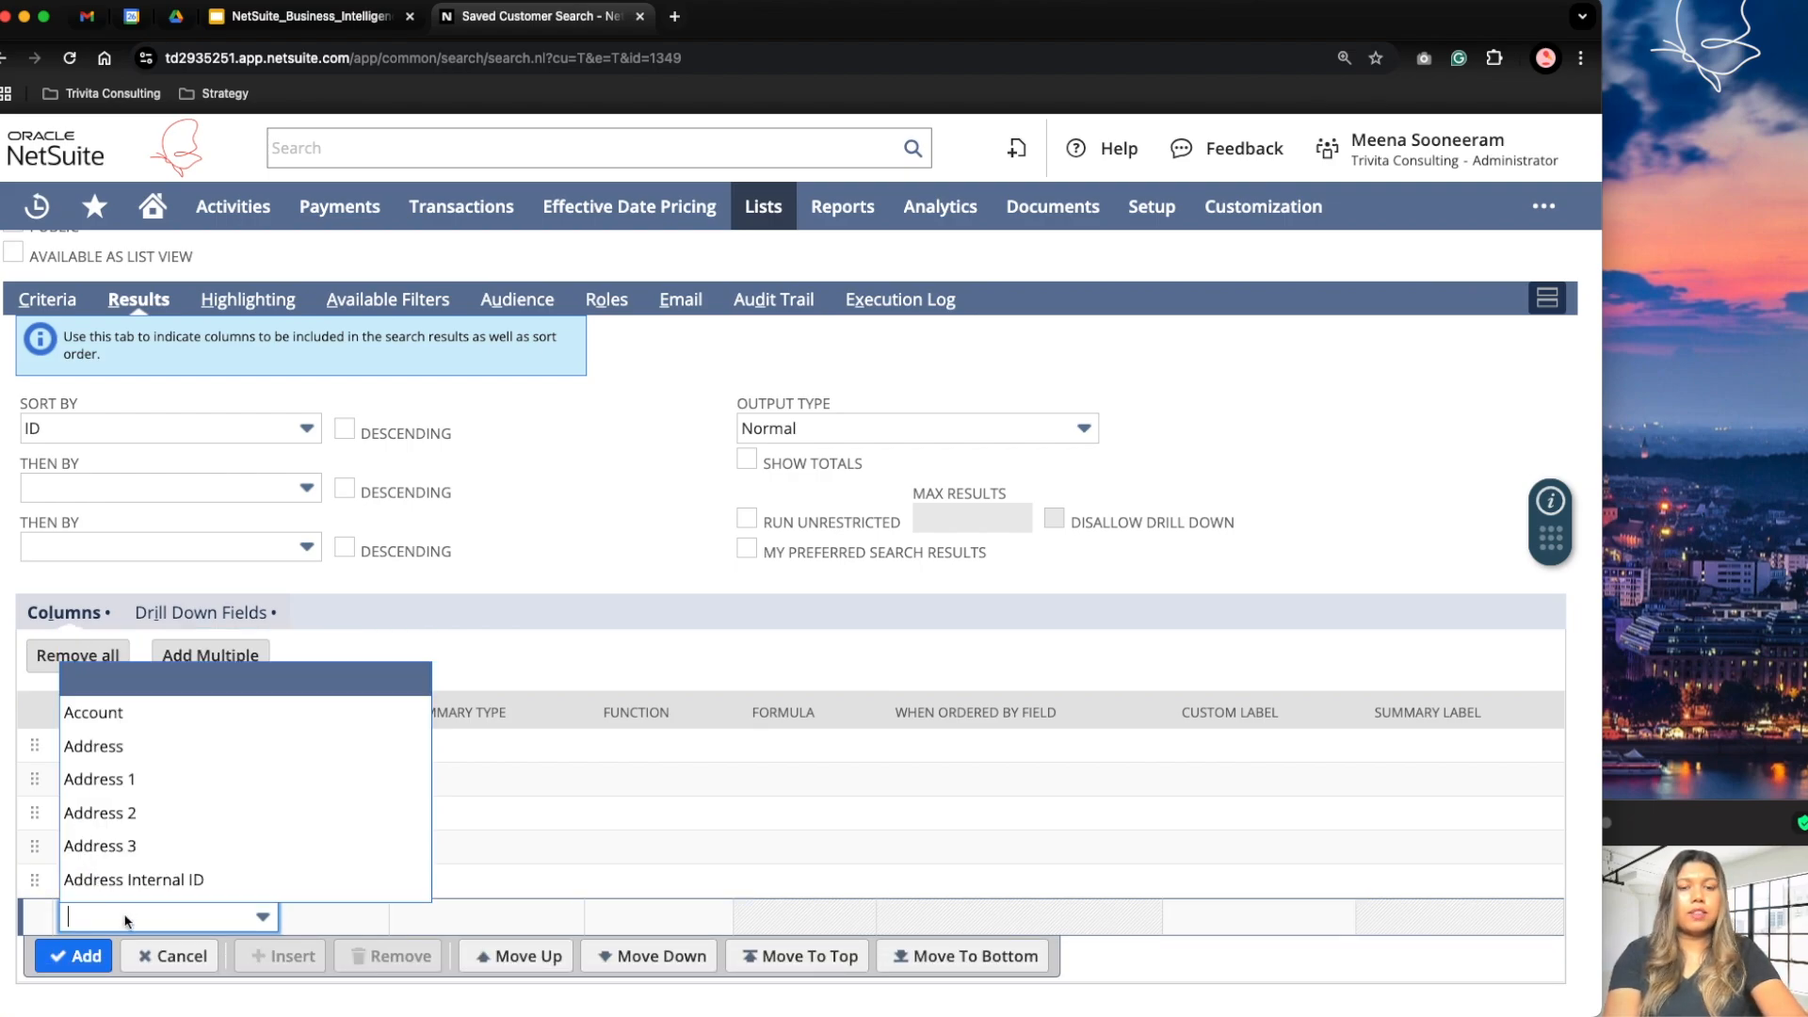
pyautogui.write('te')
pyautogui.press('Return')
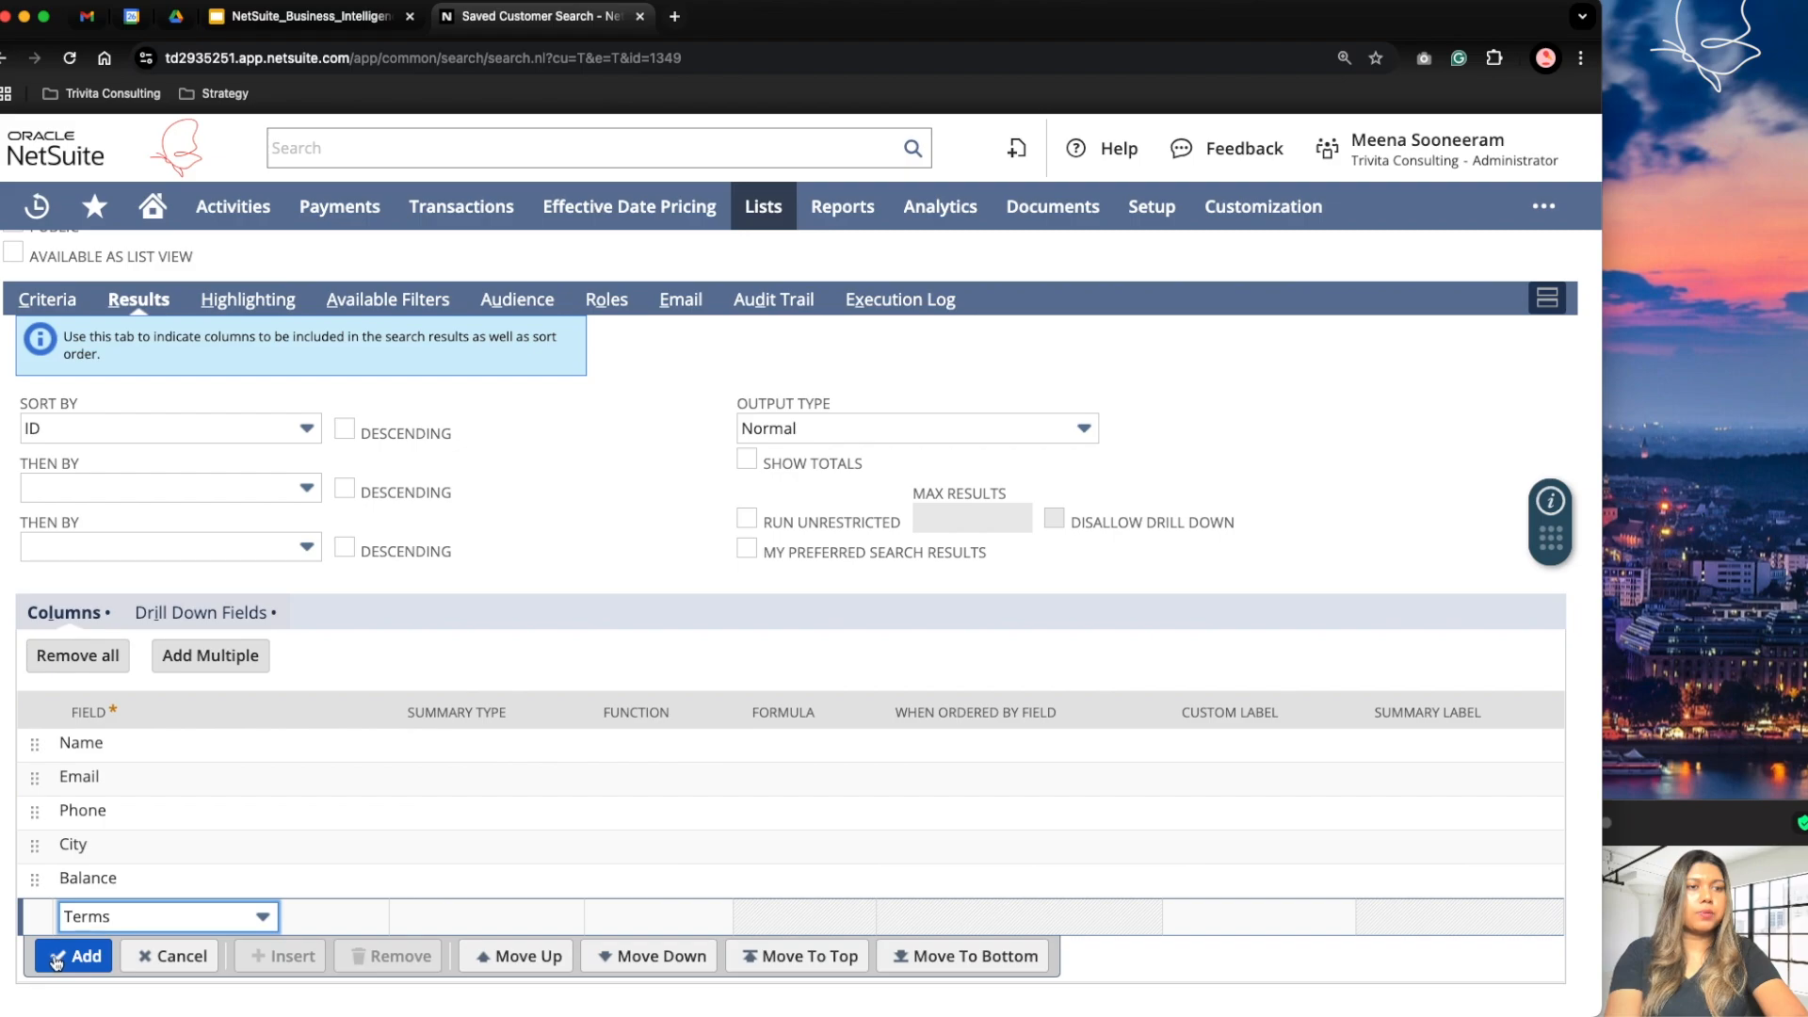
pyautogui.press('Return')
# Step: Sort the search results by Name, keeping ascending order, and save and run the search
pyautogui.scroll(2, 109, 488)
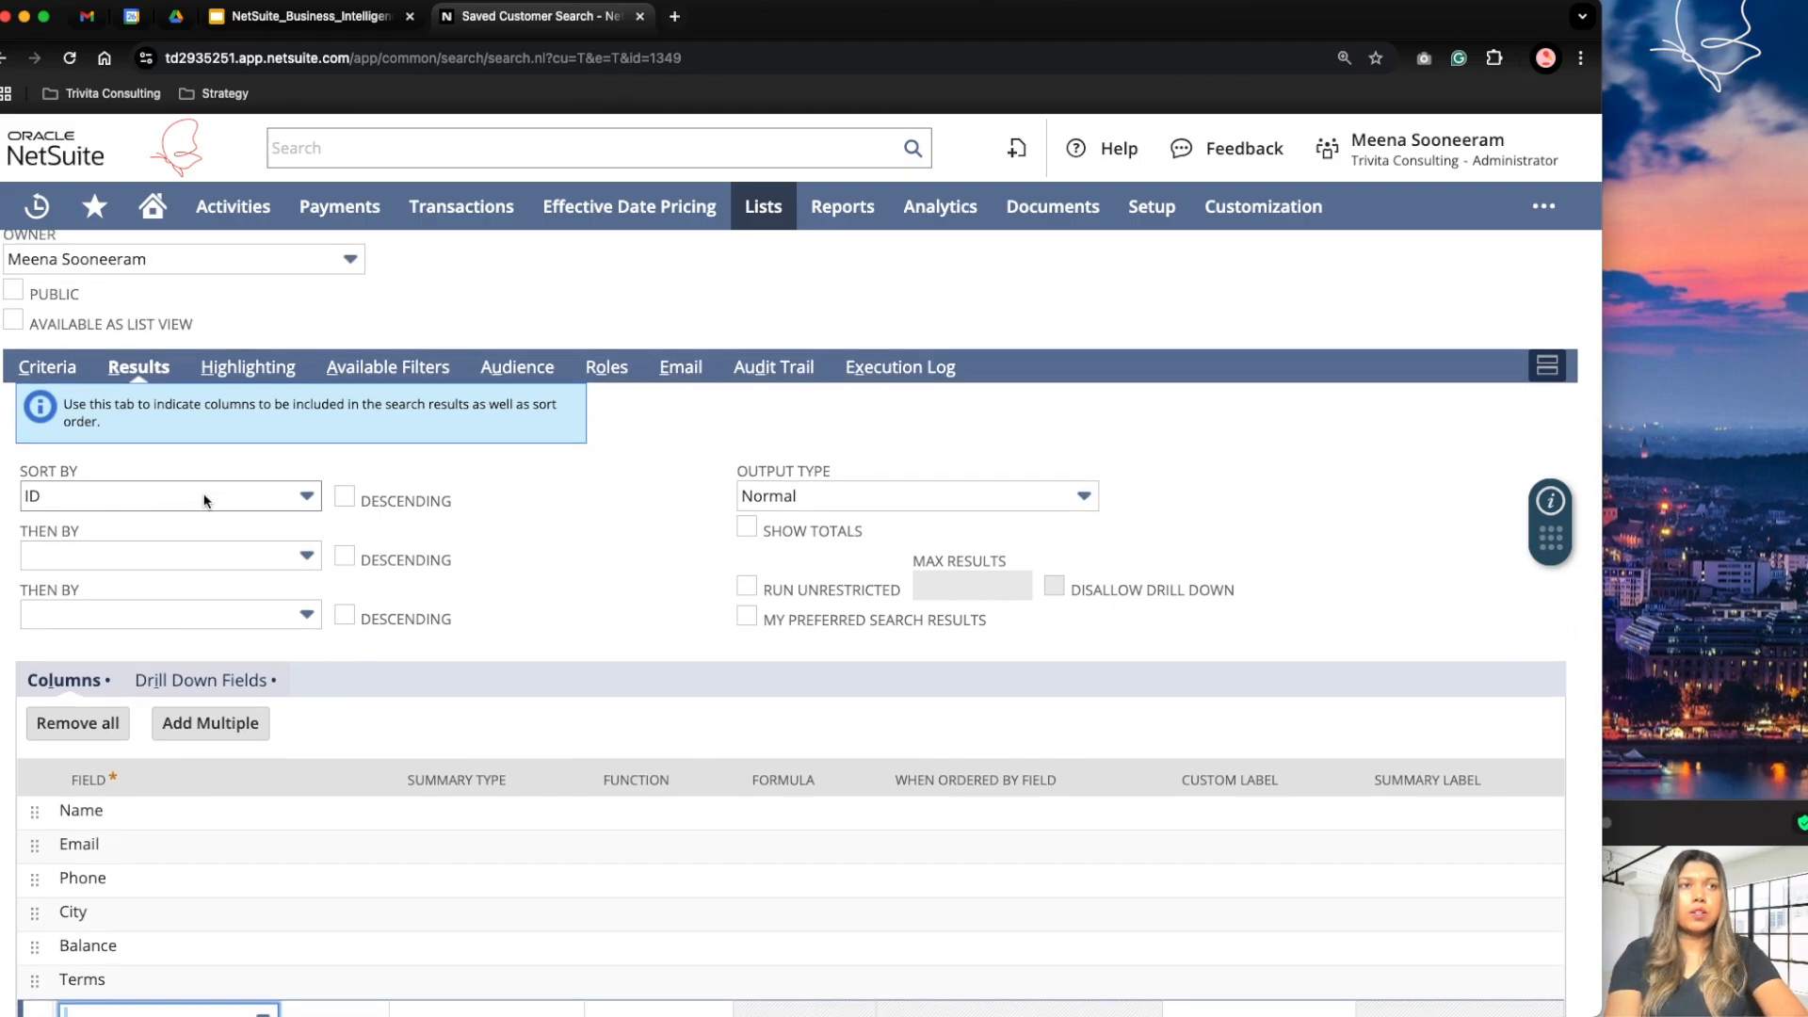
pyautogui.click(79, 492)
pyautogui.write('Name')
pyautogui.press('Return')
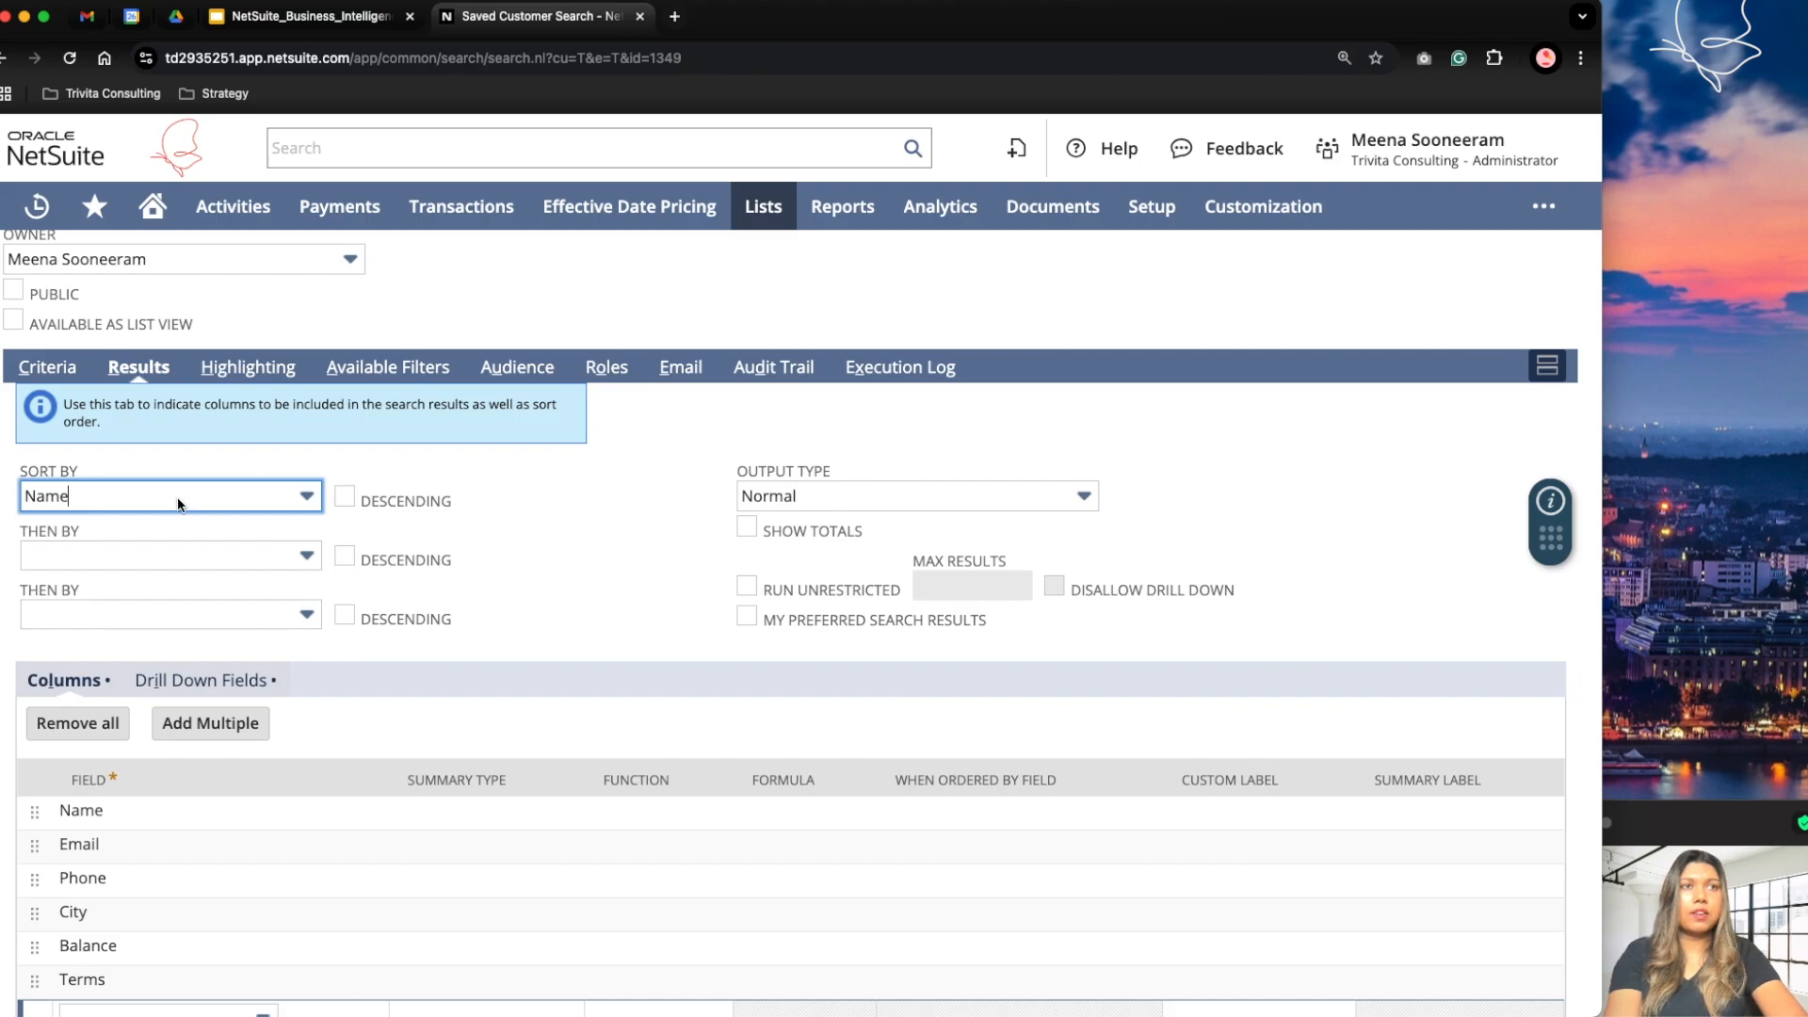
pyautogui.click(183, 446)
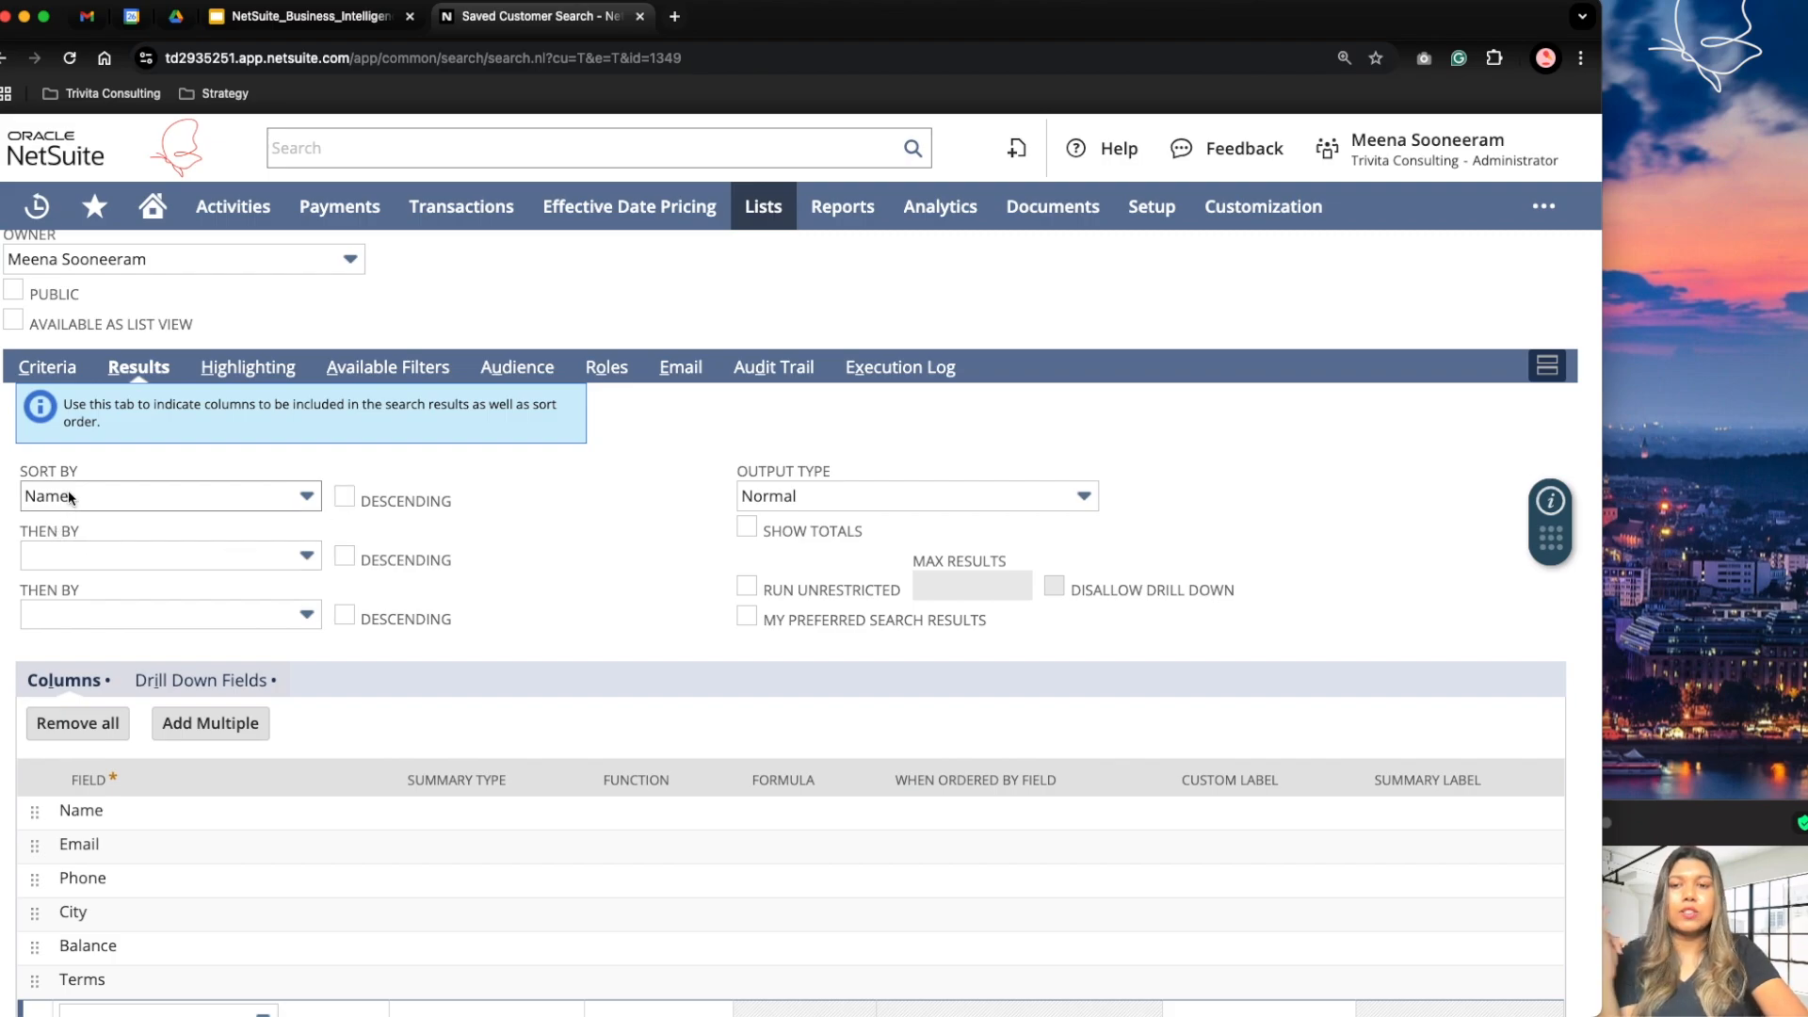
pyautogui.scroll(3, 90, 622)
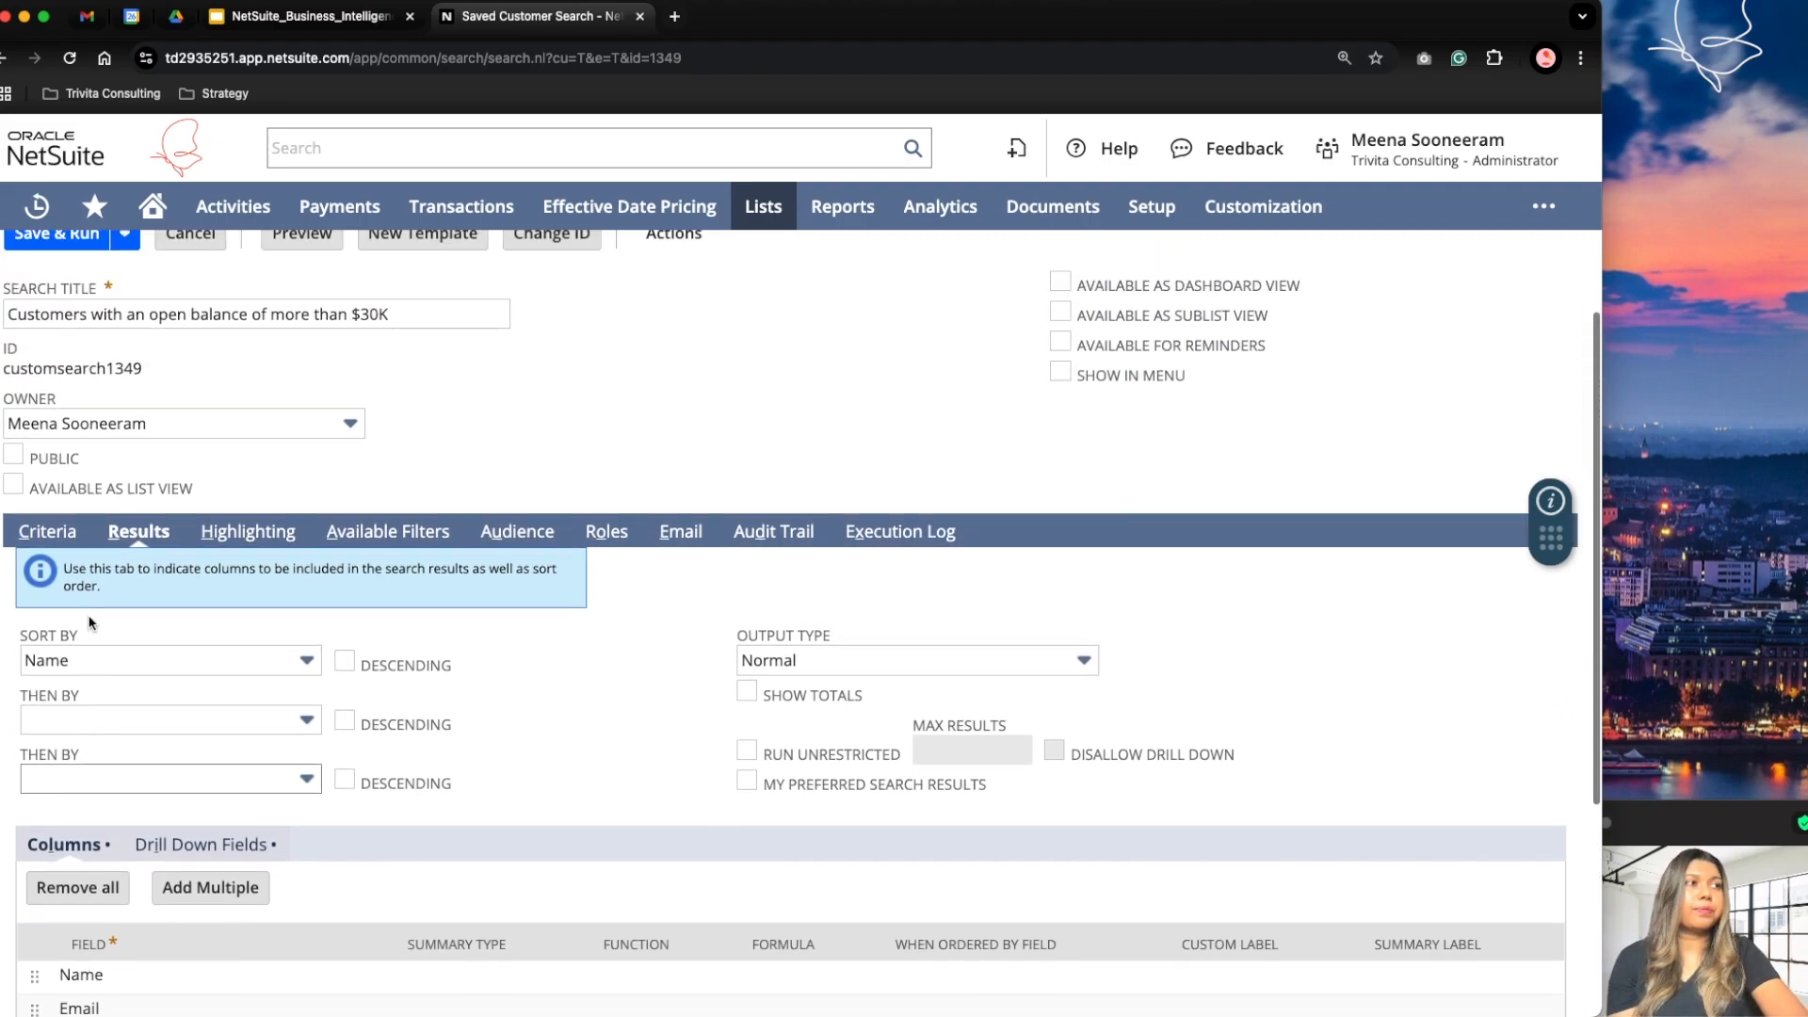
pyautogui.scroll(2, 89, 622)
pyautogui.click(54, 368)
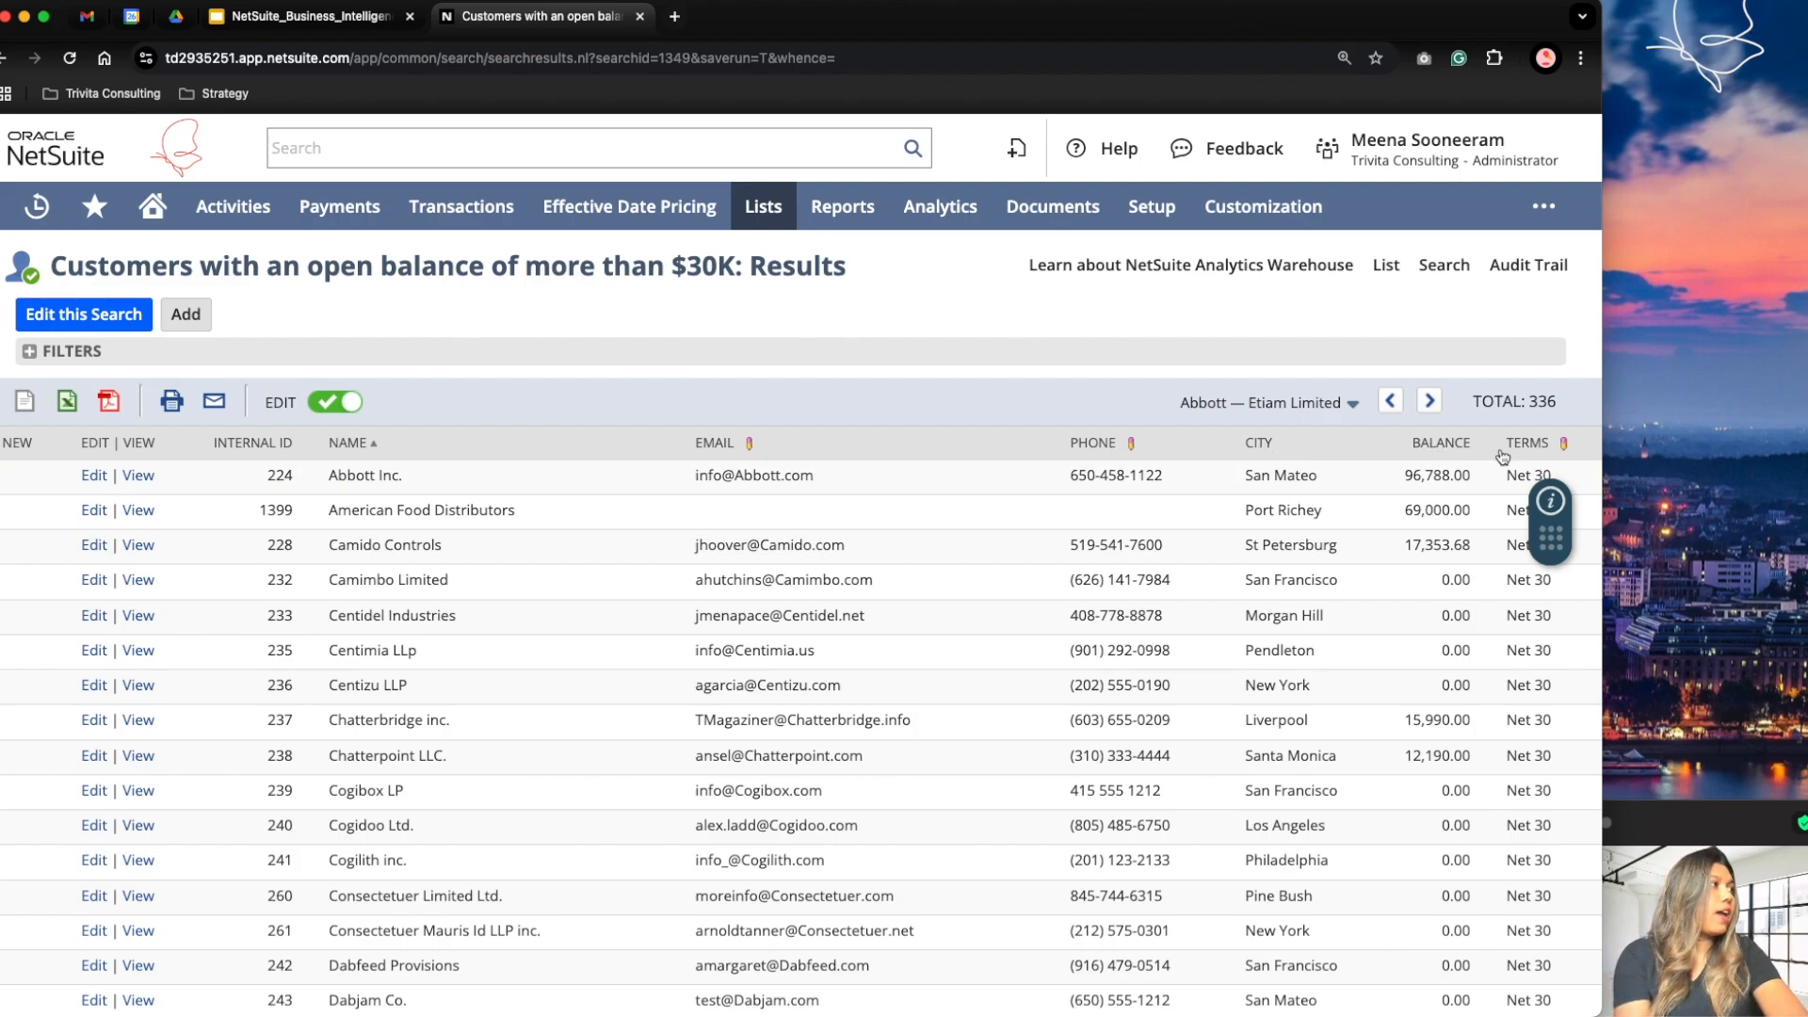
# Step: Reopen the search for editing, add City as an available filter shown in the filter region, and save and run it
pyautogui.click(95, 317)
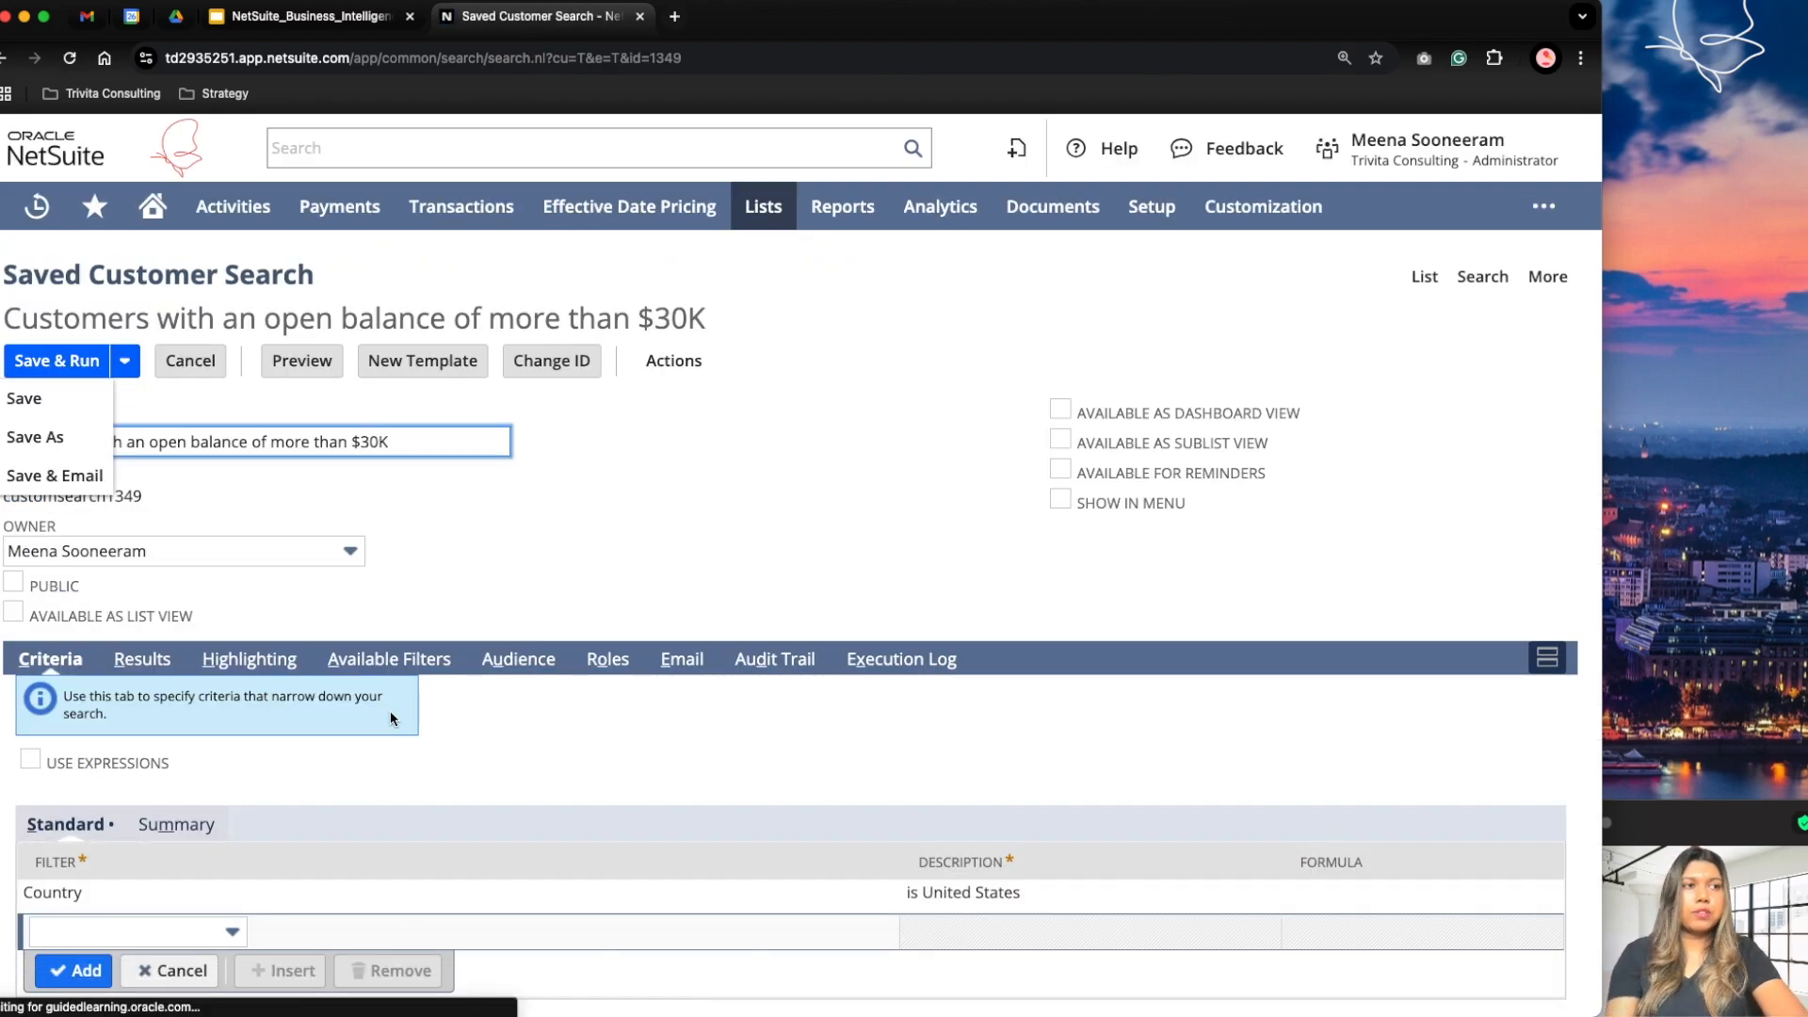
pyautogui.click(373, 662)
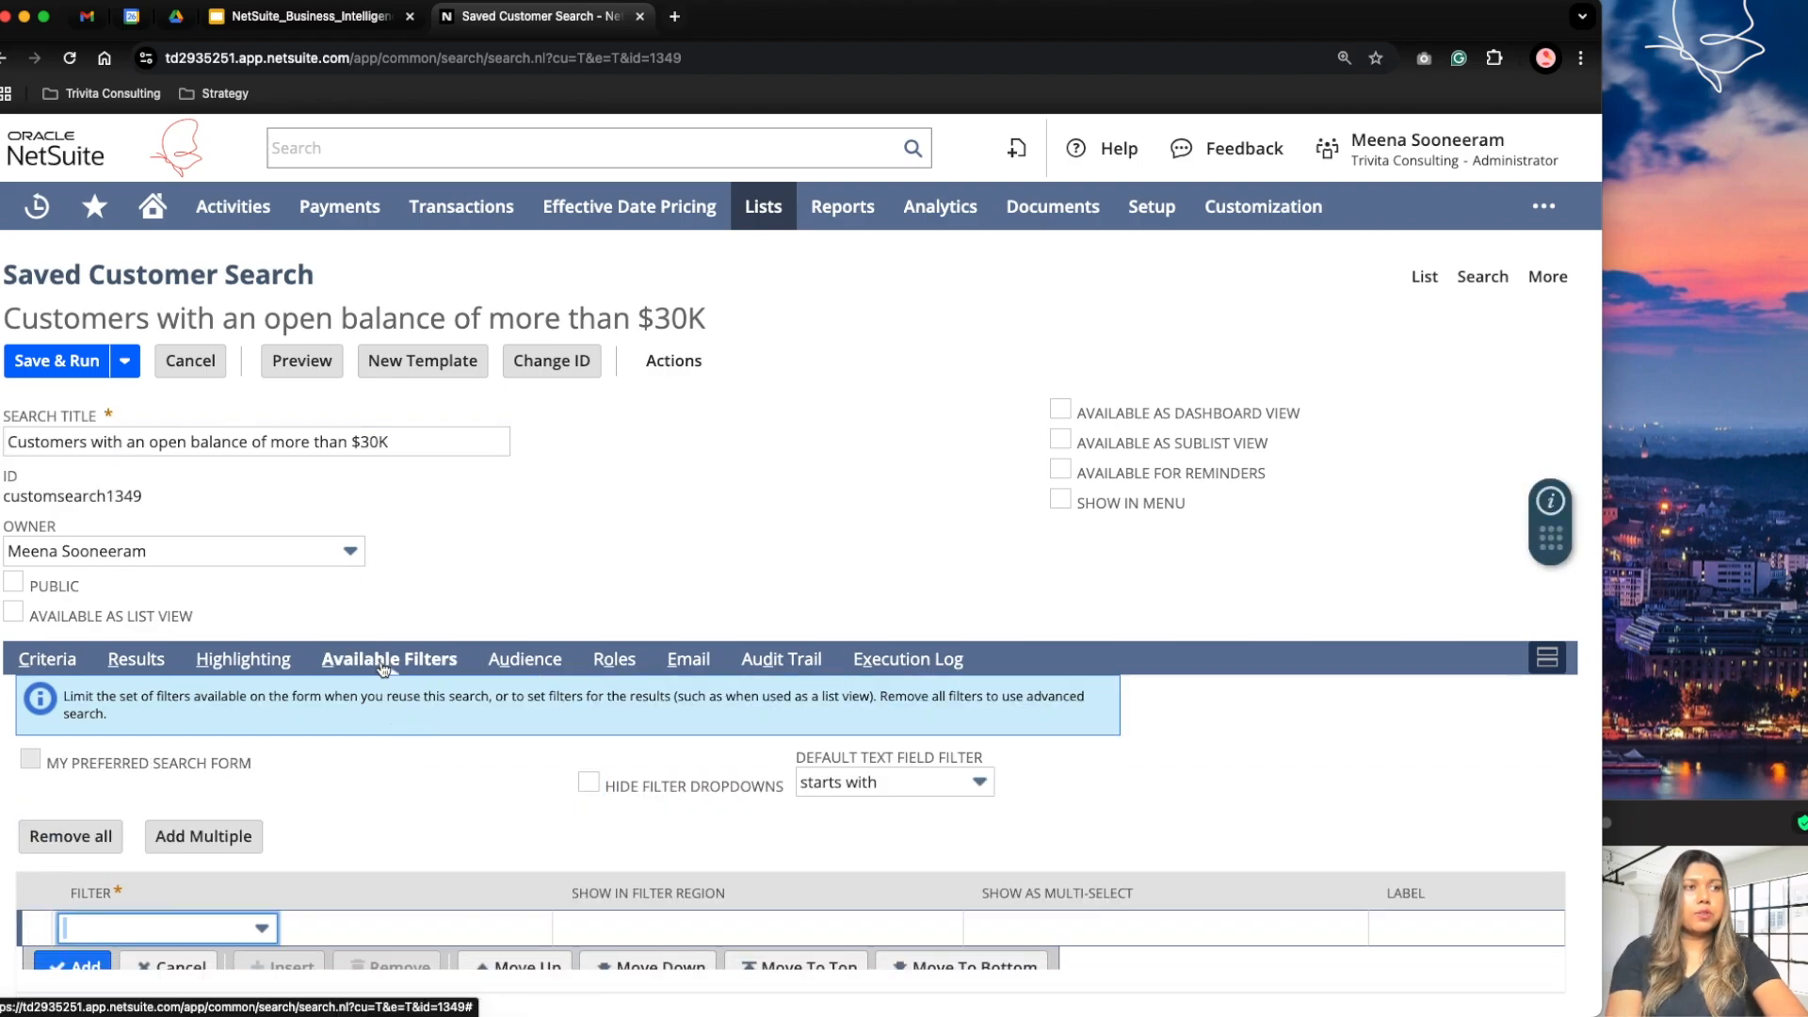
pyautogui.click(176, 859)
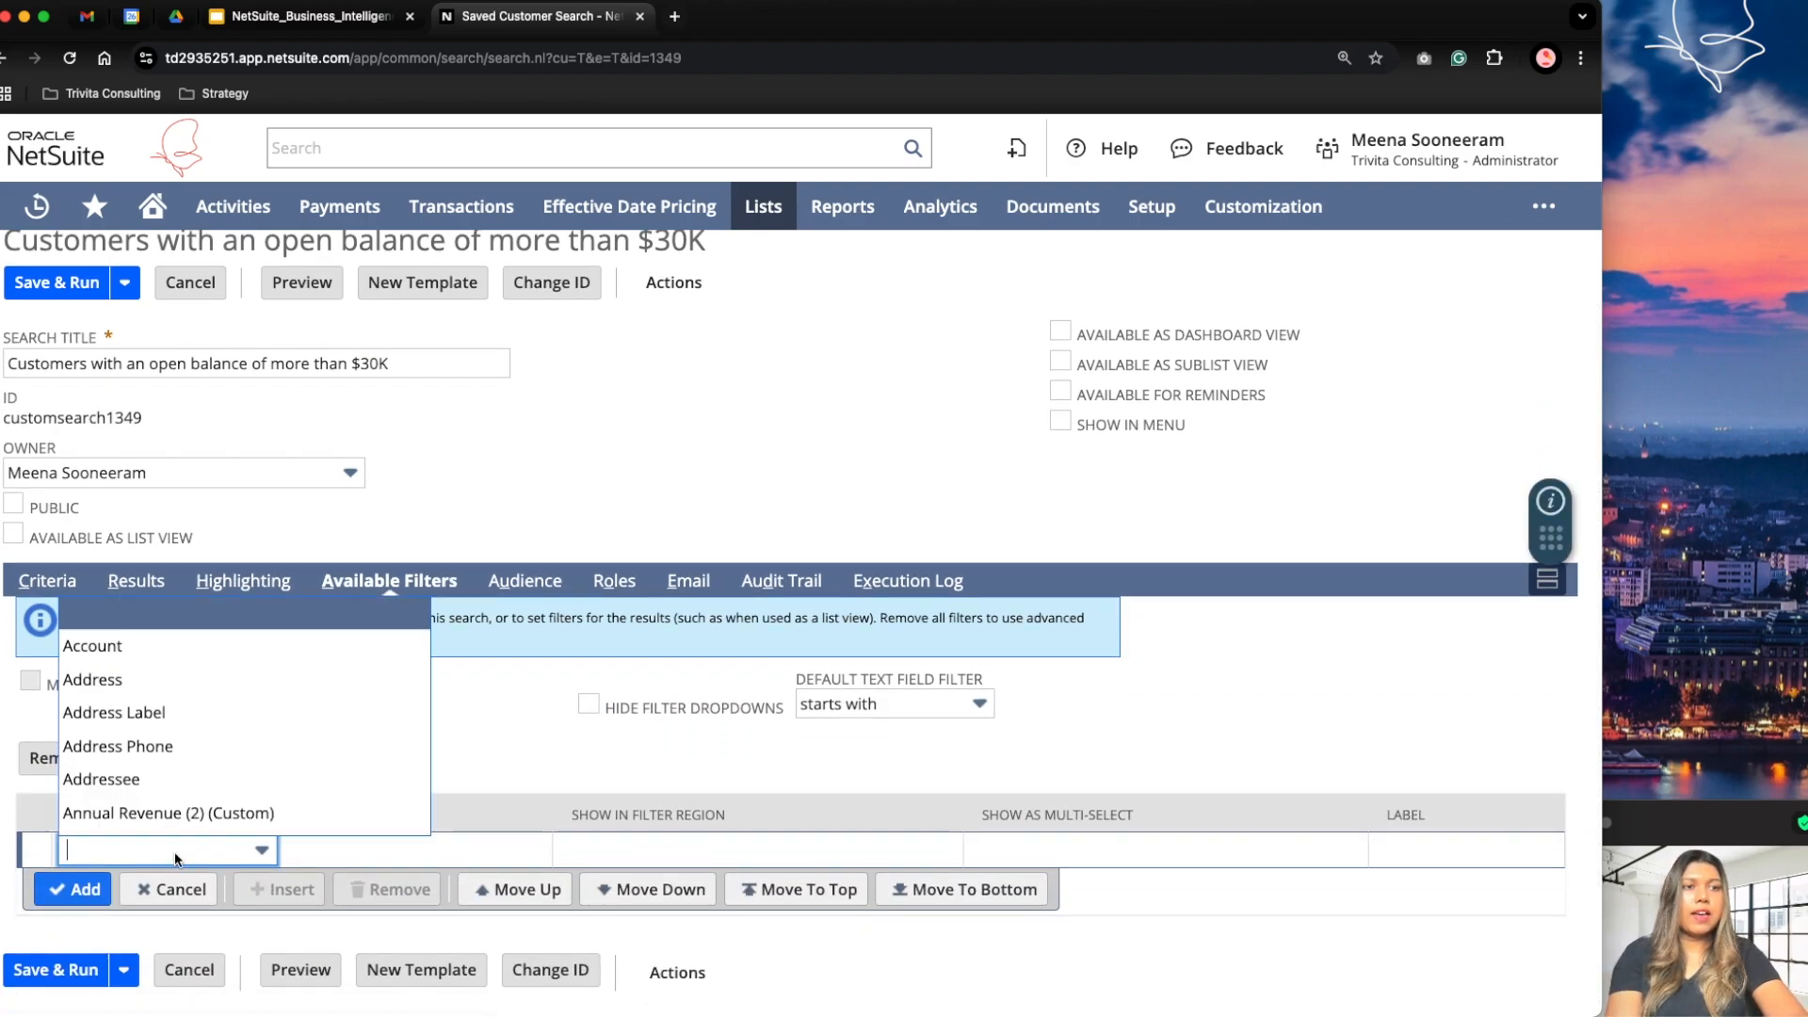
pyautogui.write('City')
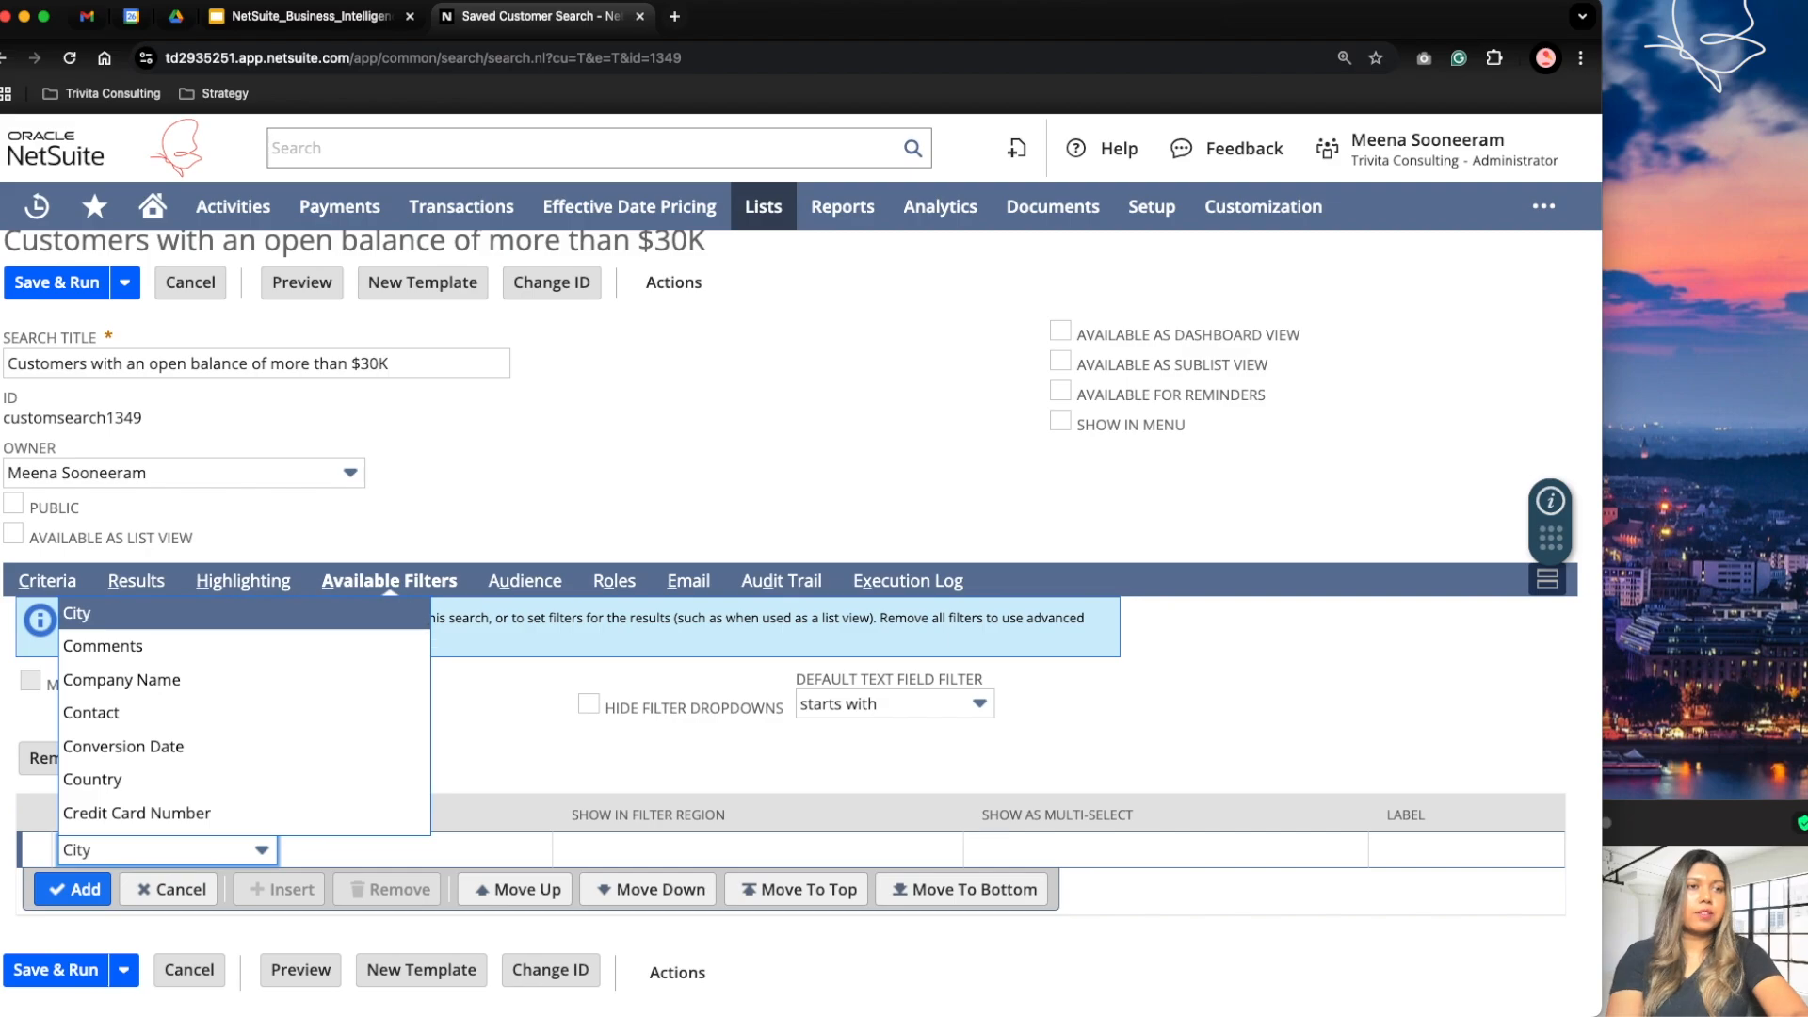
pyautogui.press('Return')
pyautogui.click(317, 850)
pyautogui.click(72, 889)
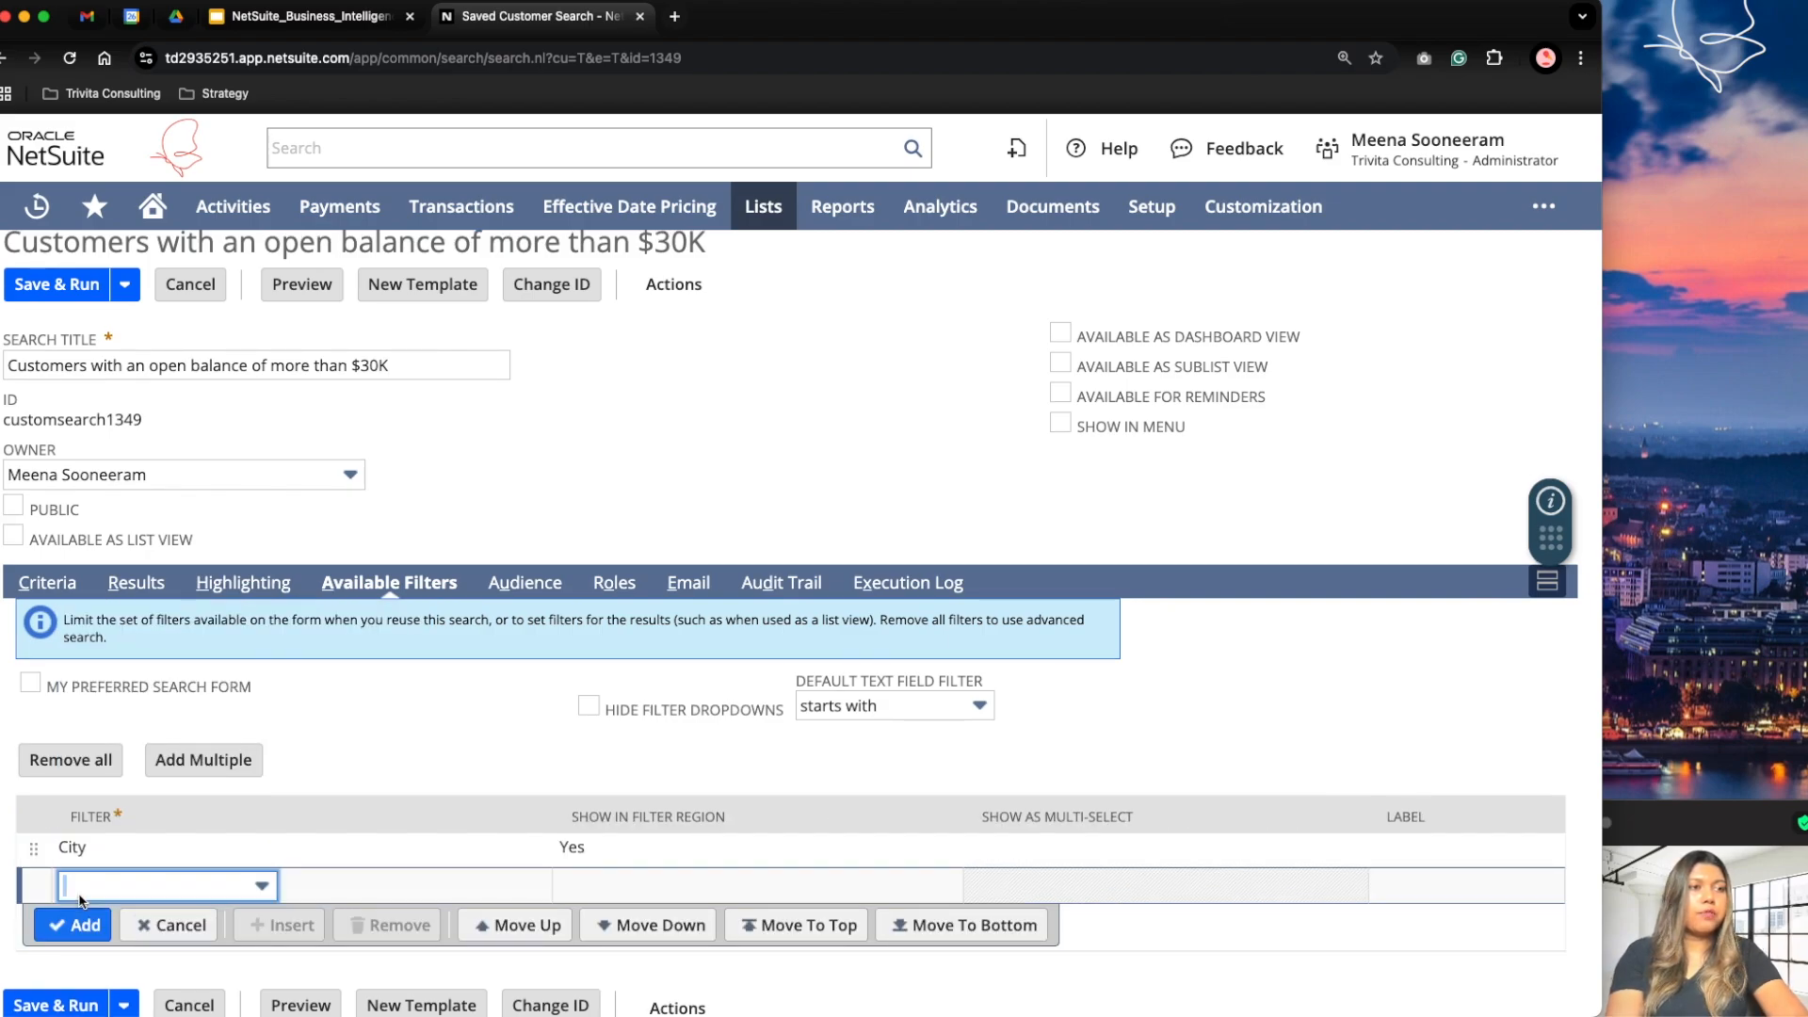
pyautogui.click(63, 971)
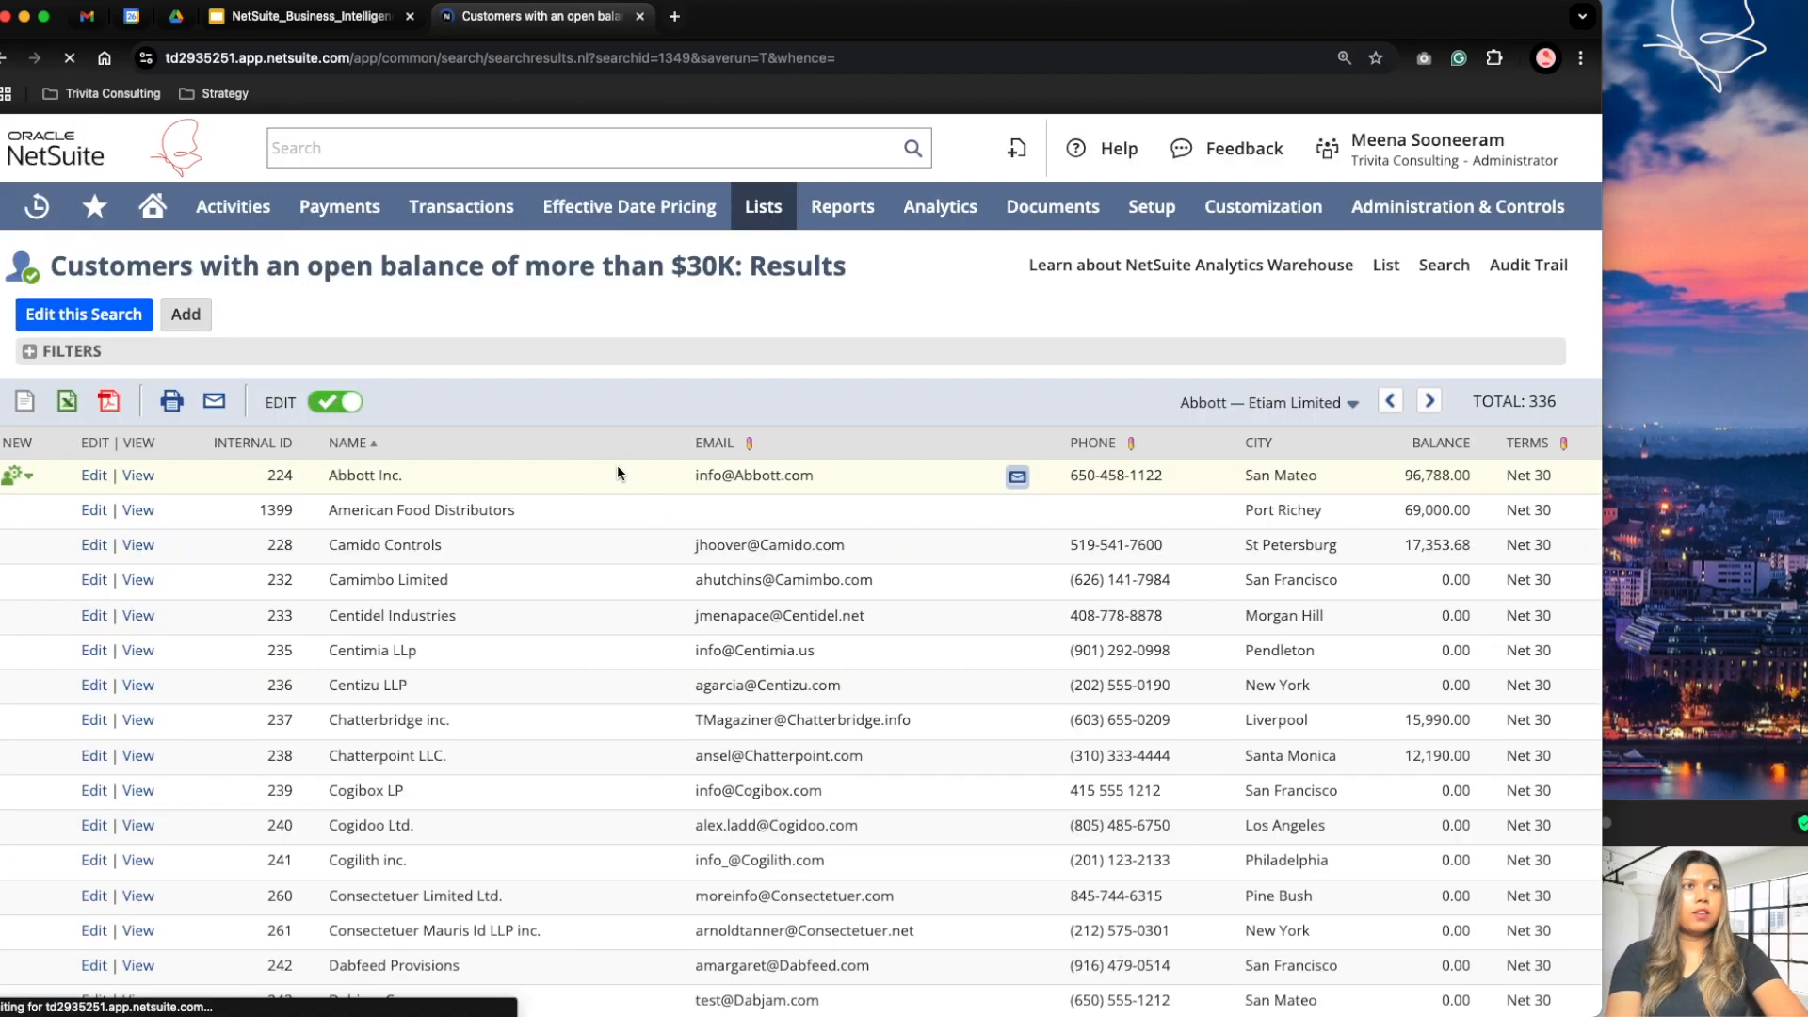
# Step: Expand the results filters and filter the customers by the city san francisco
pyautogui.click(31, 351)
pyautogui.click(113, 409)
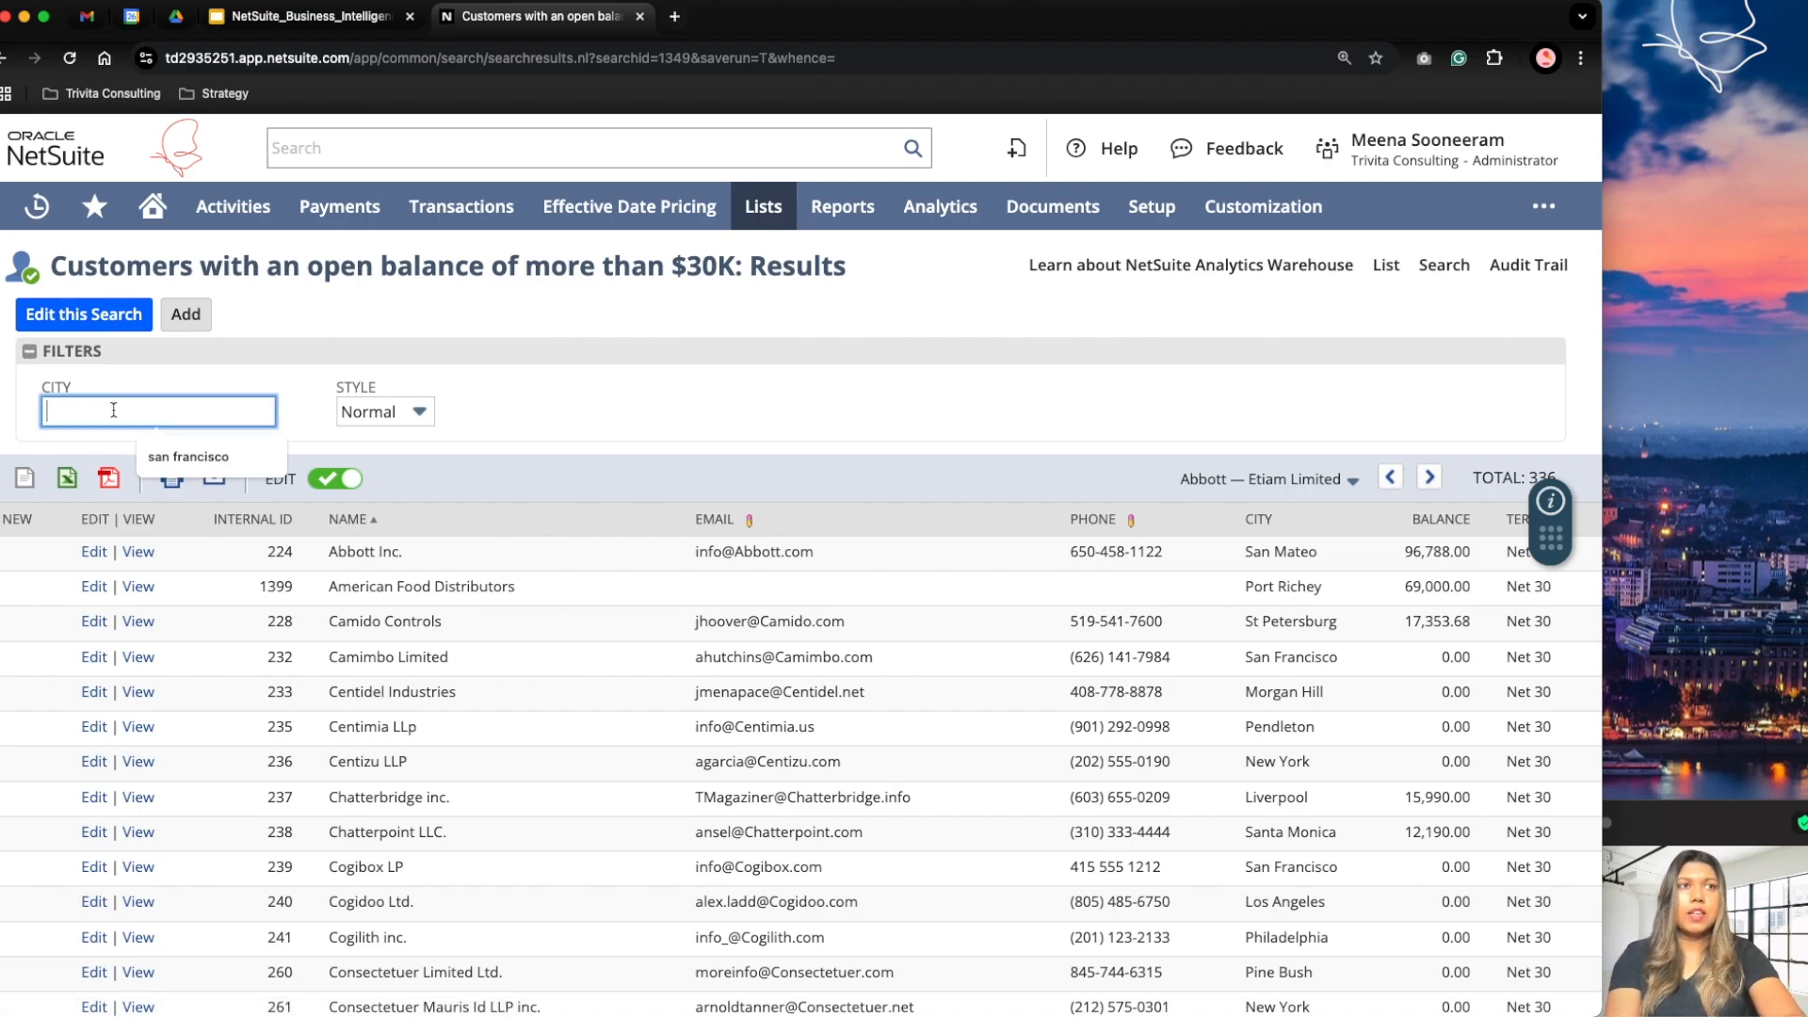
pyautogui.click(161, 458)
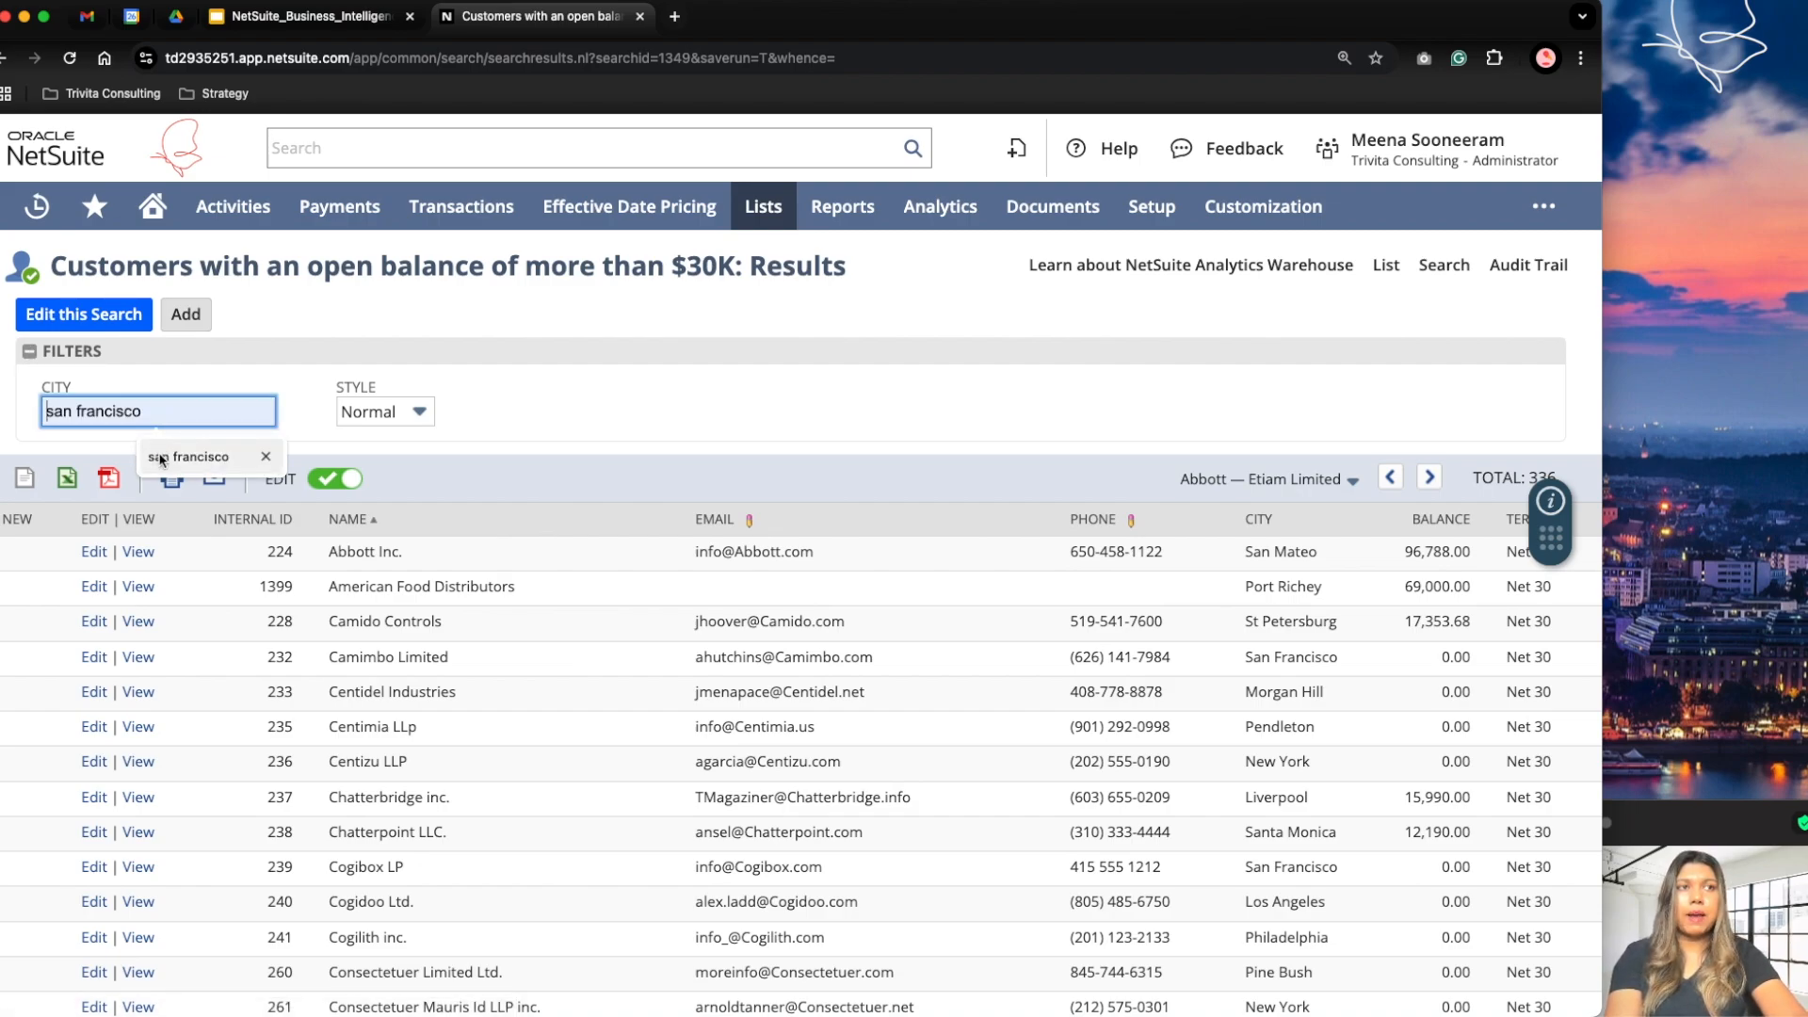
pyautogui.press('Return')
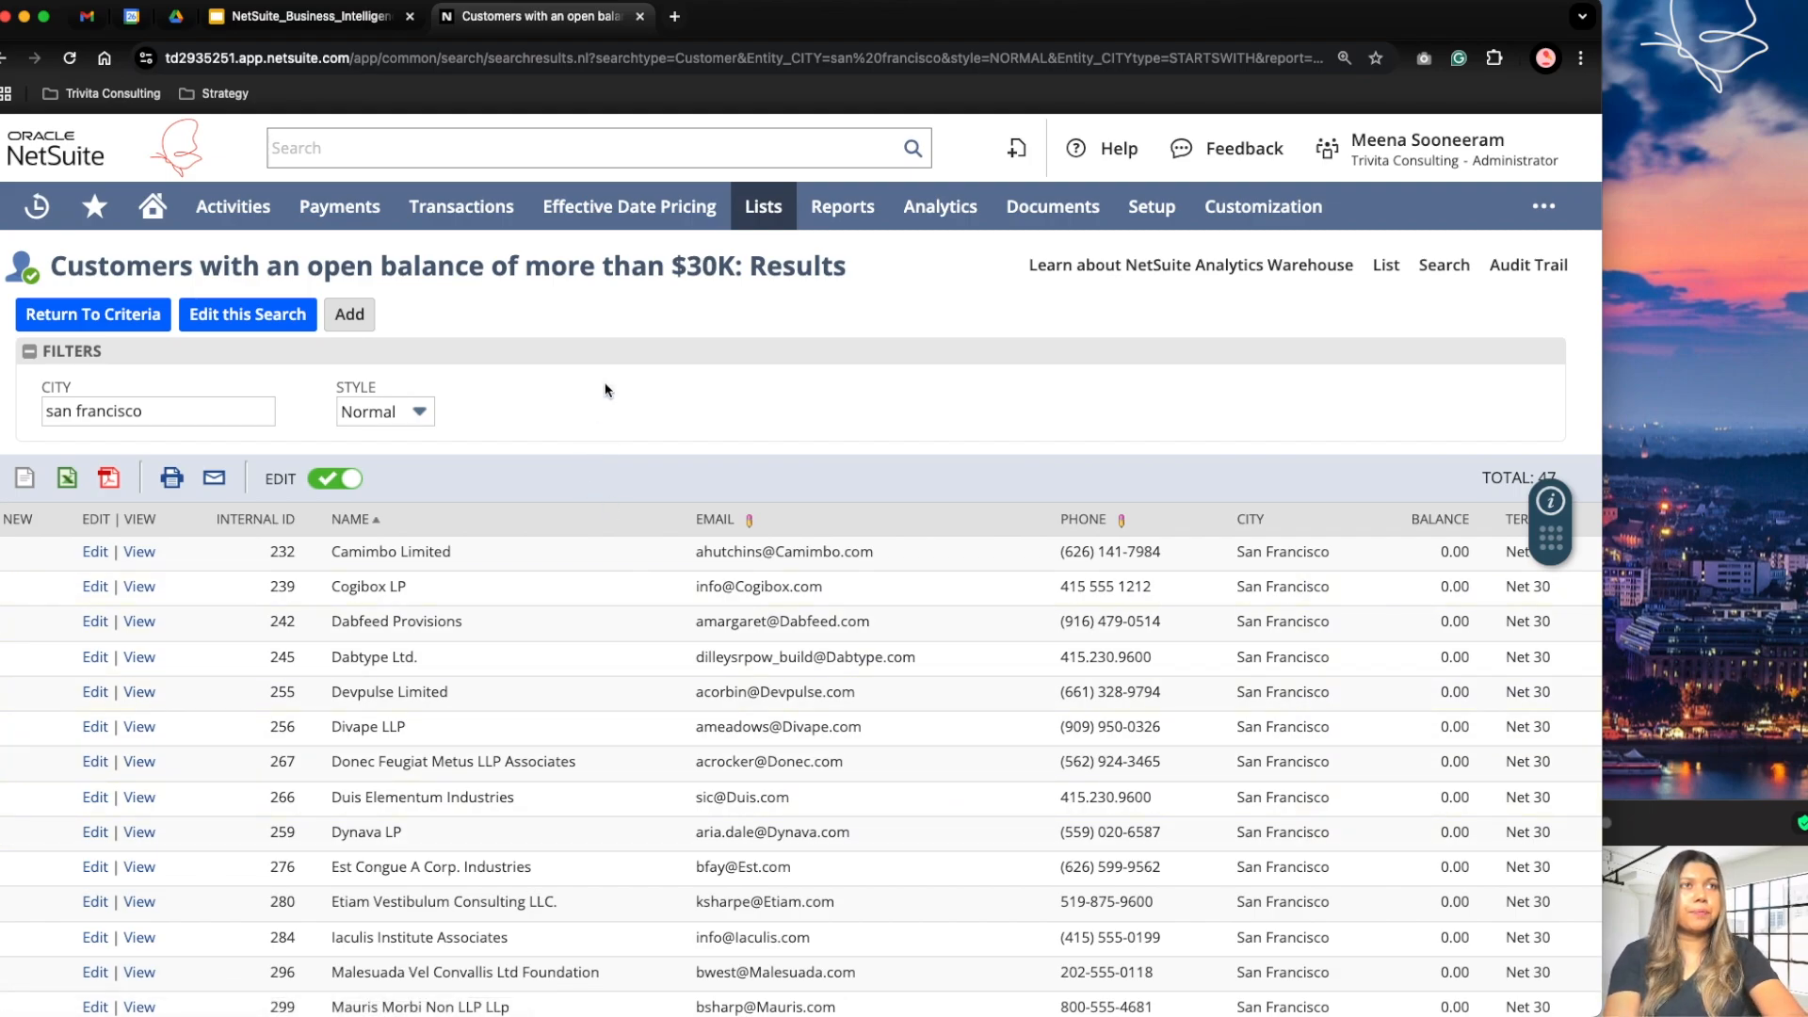
# Step: Reopen the search for editing and define a highlighting condition of Balance greater than 30000
pyautogui.click(235, 324)
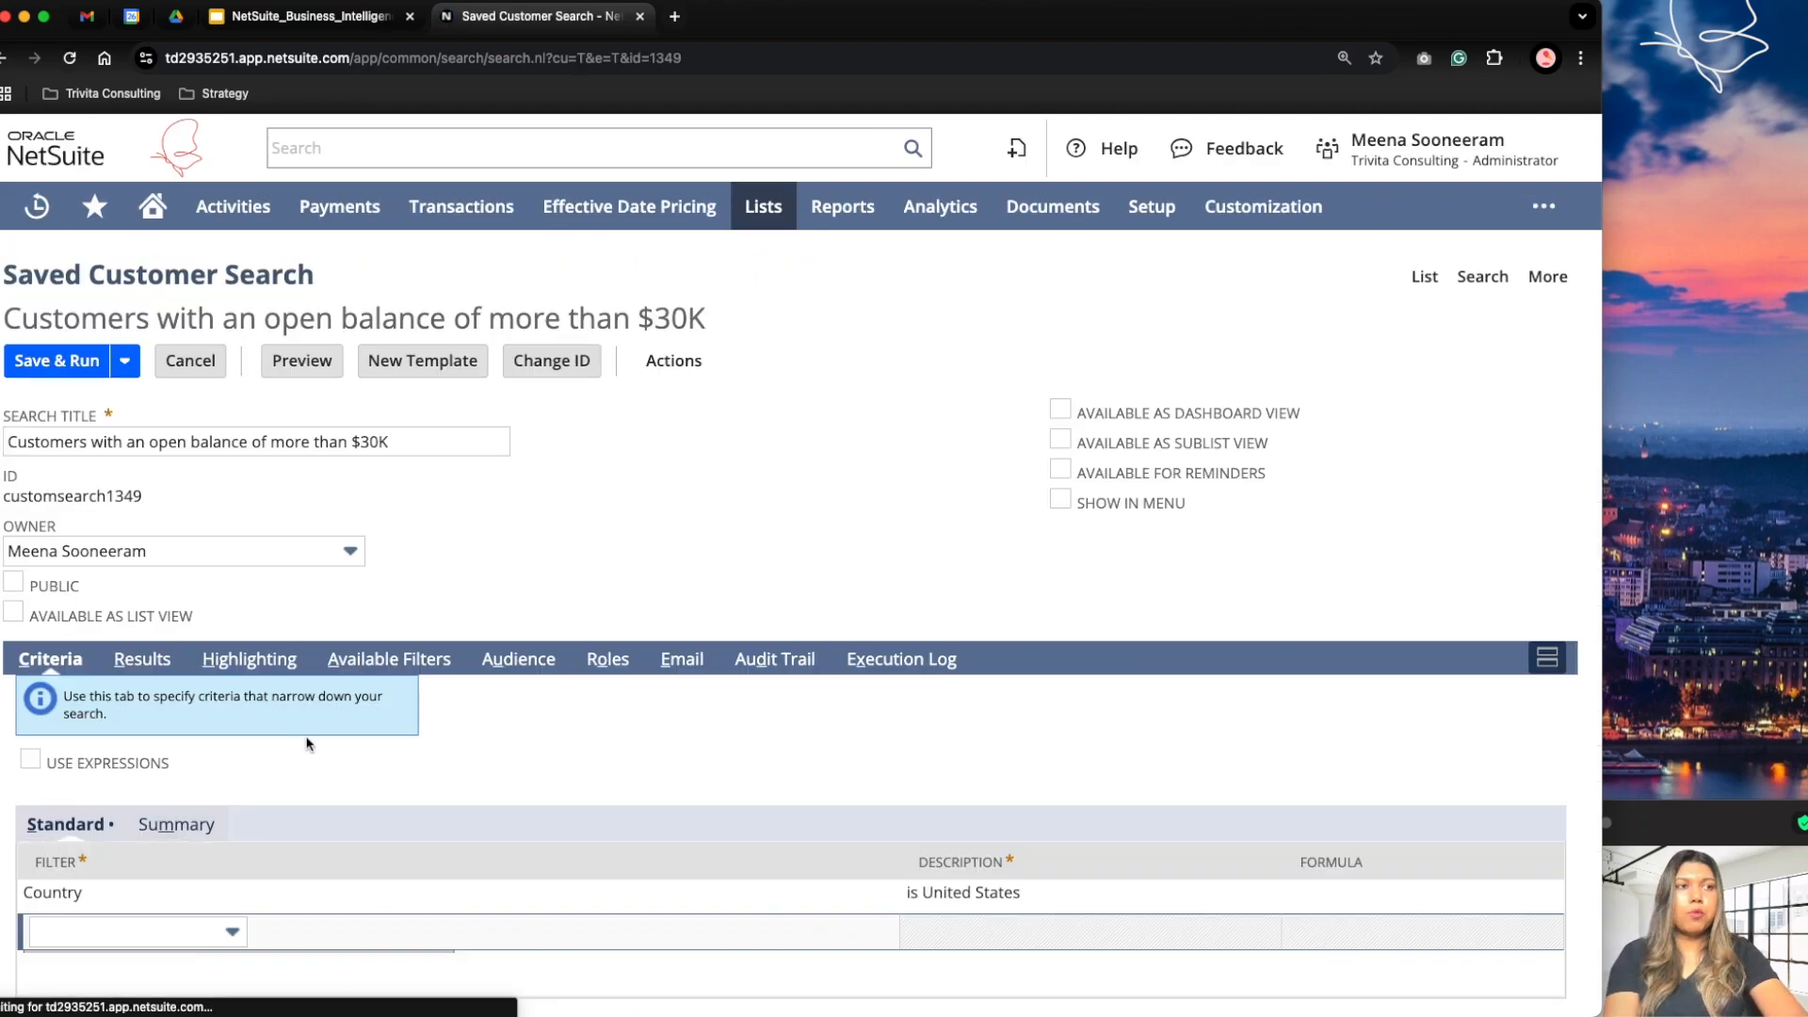
pyautogui.click(251, 662)
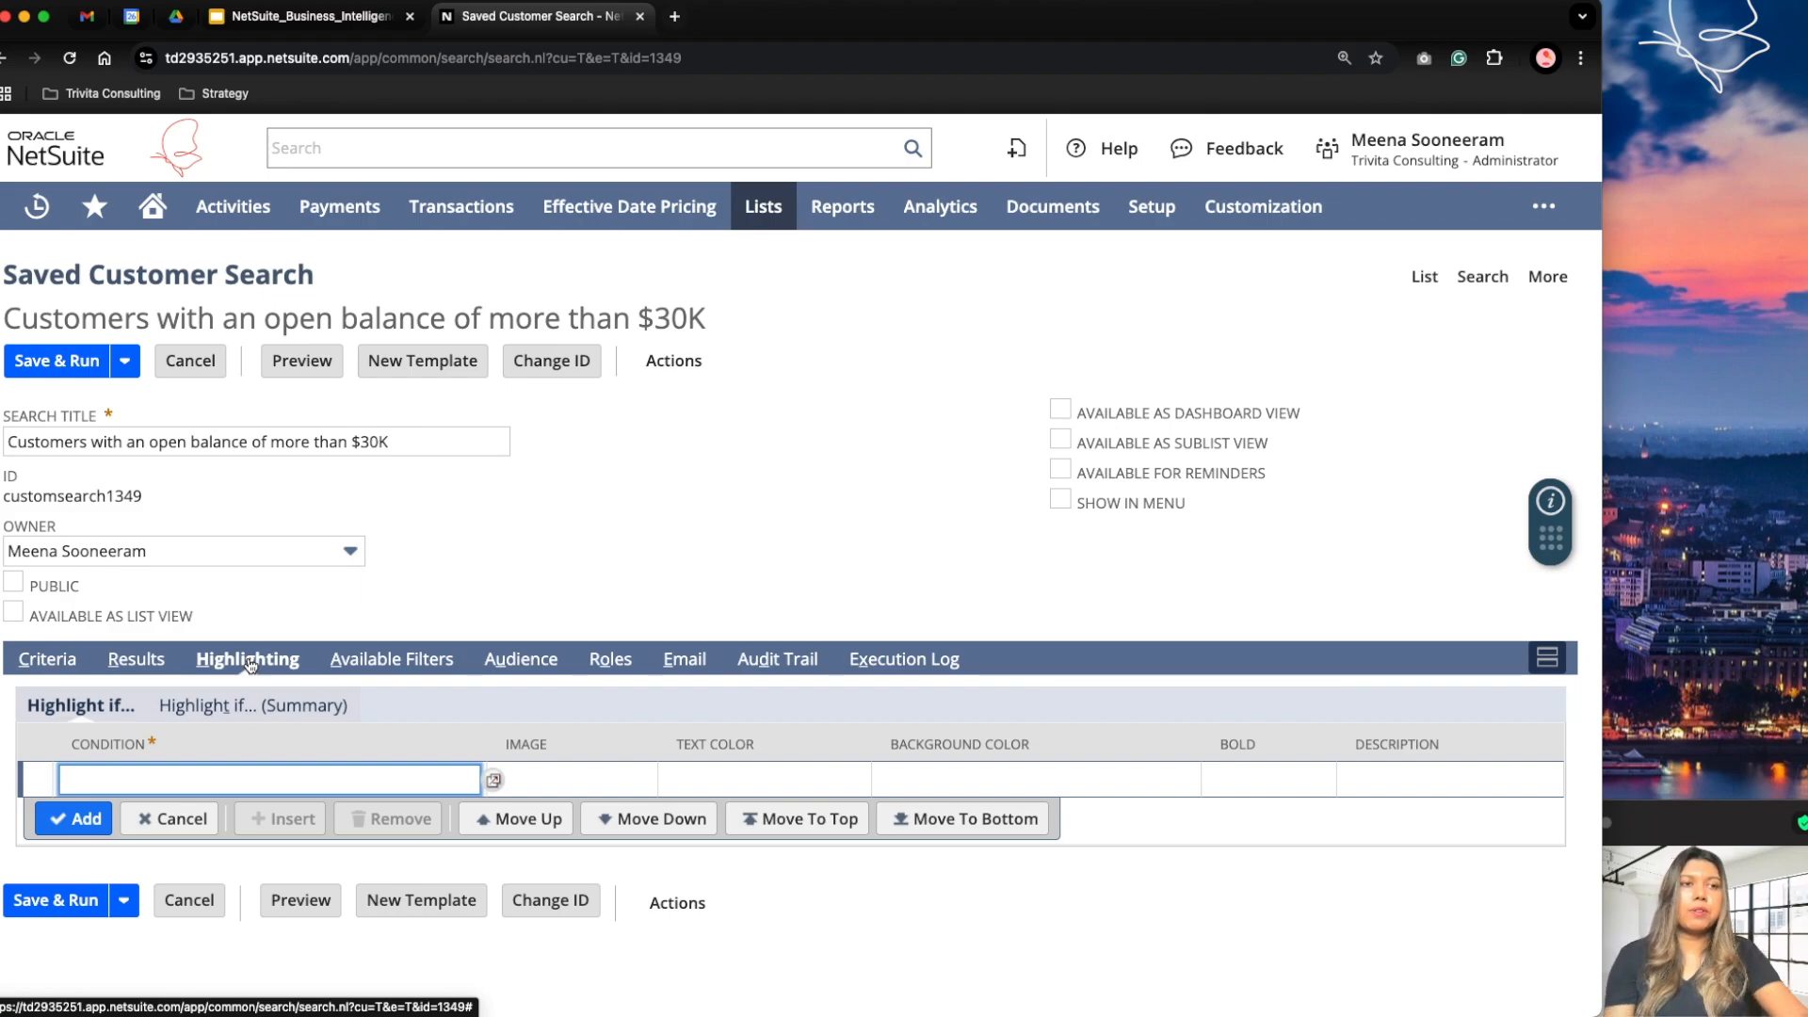
pyautogui.click(489, 778)
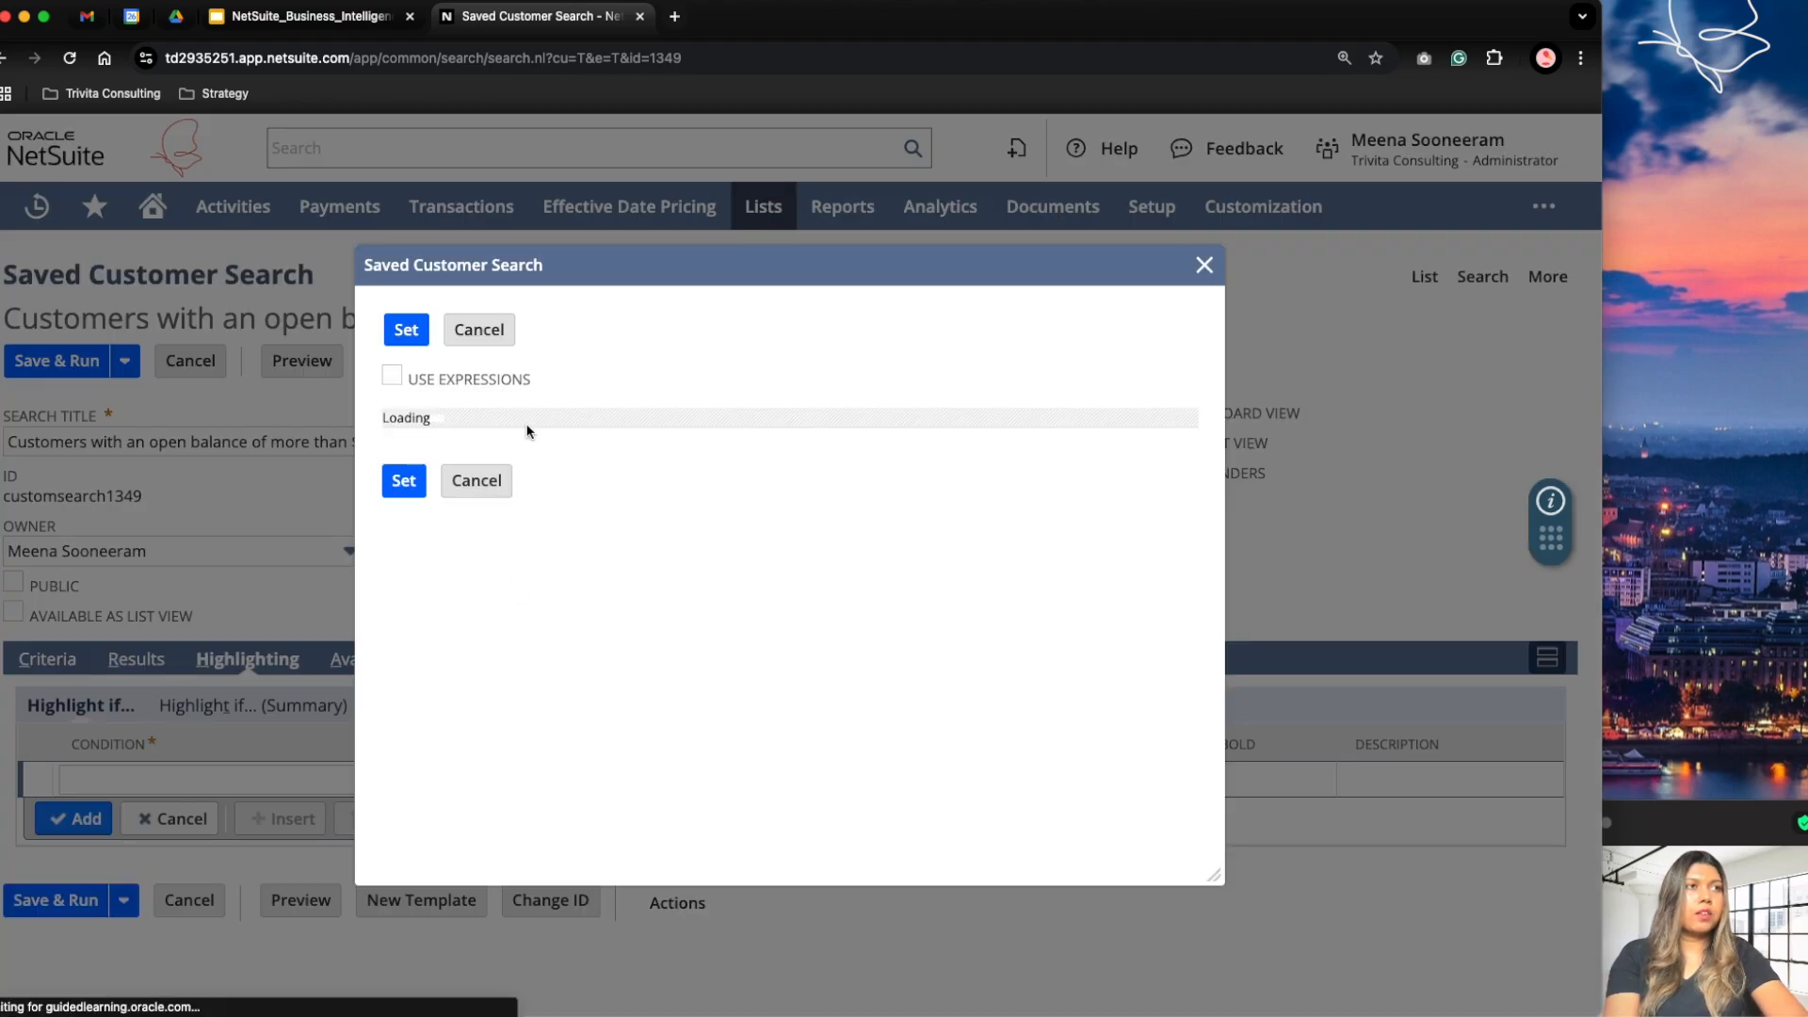
pyautogui.click(481, 475)
pyautogui.write('Balance')
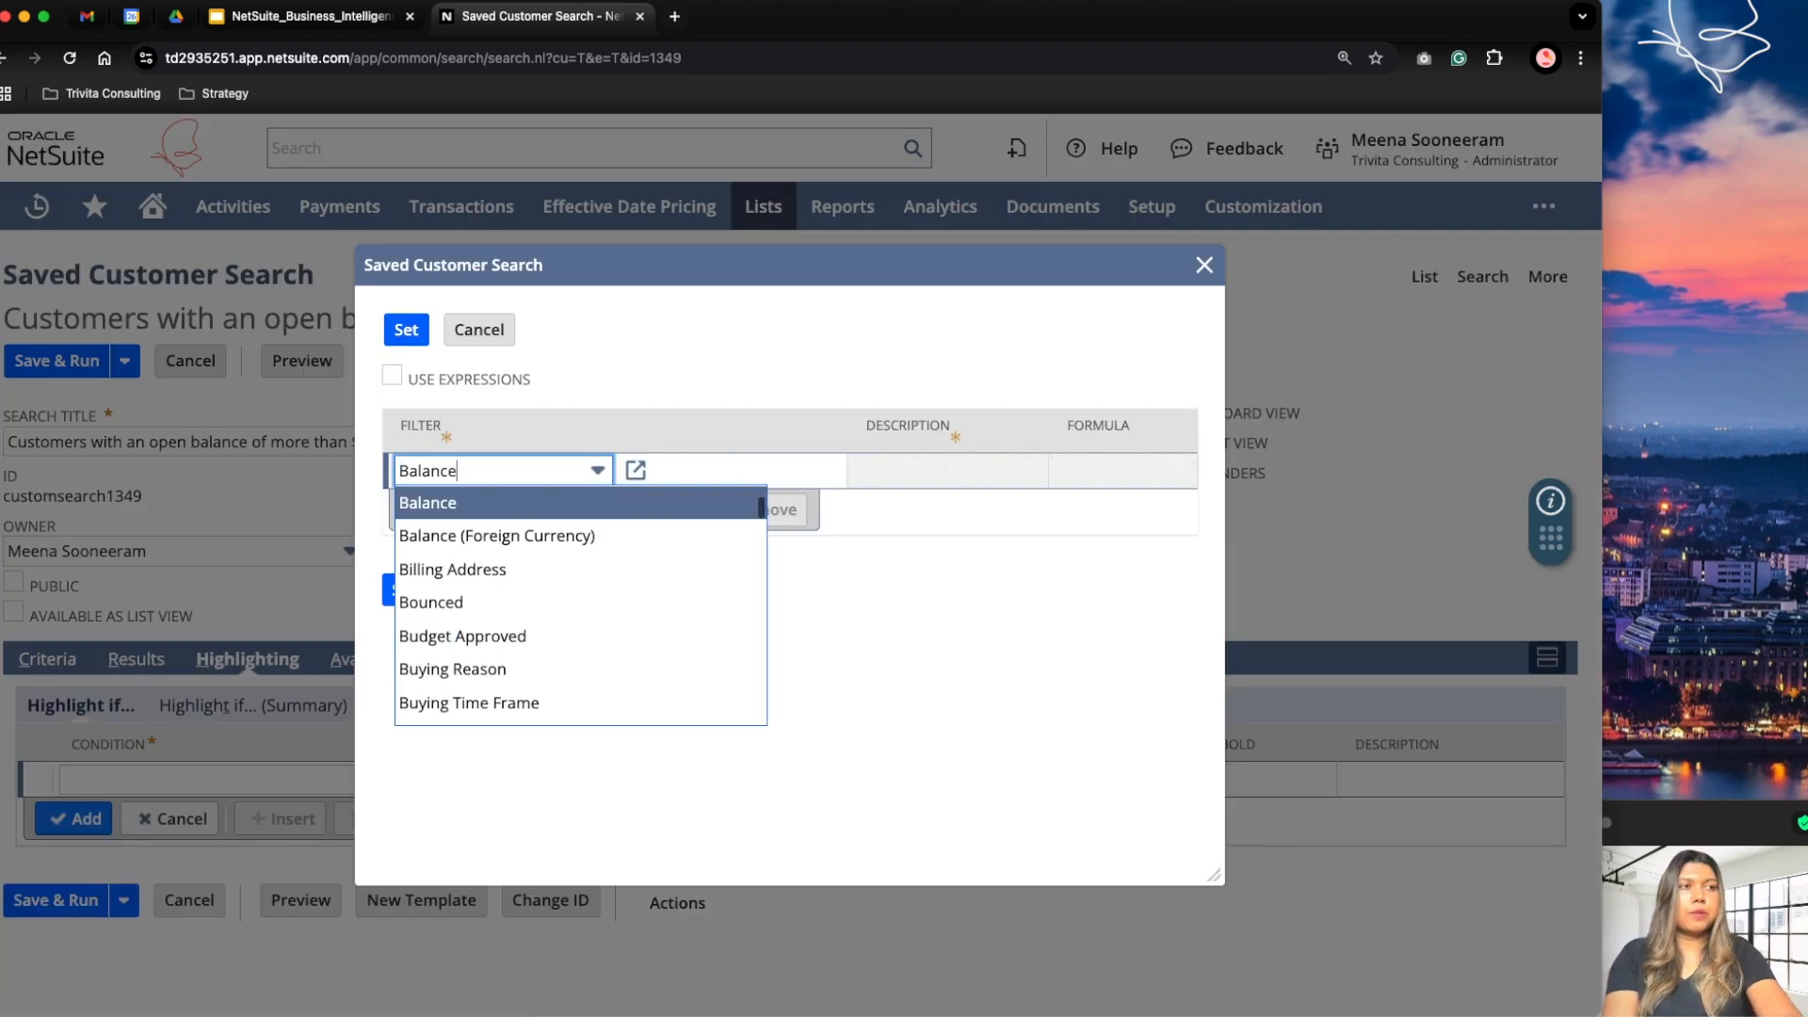
pyautogui.press('Return')
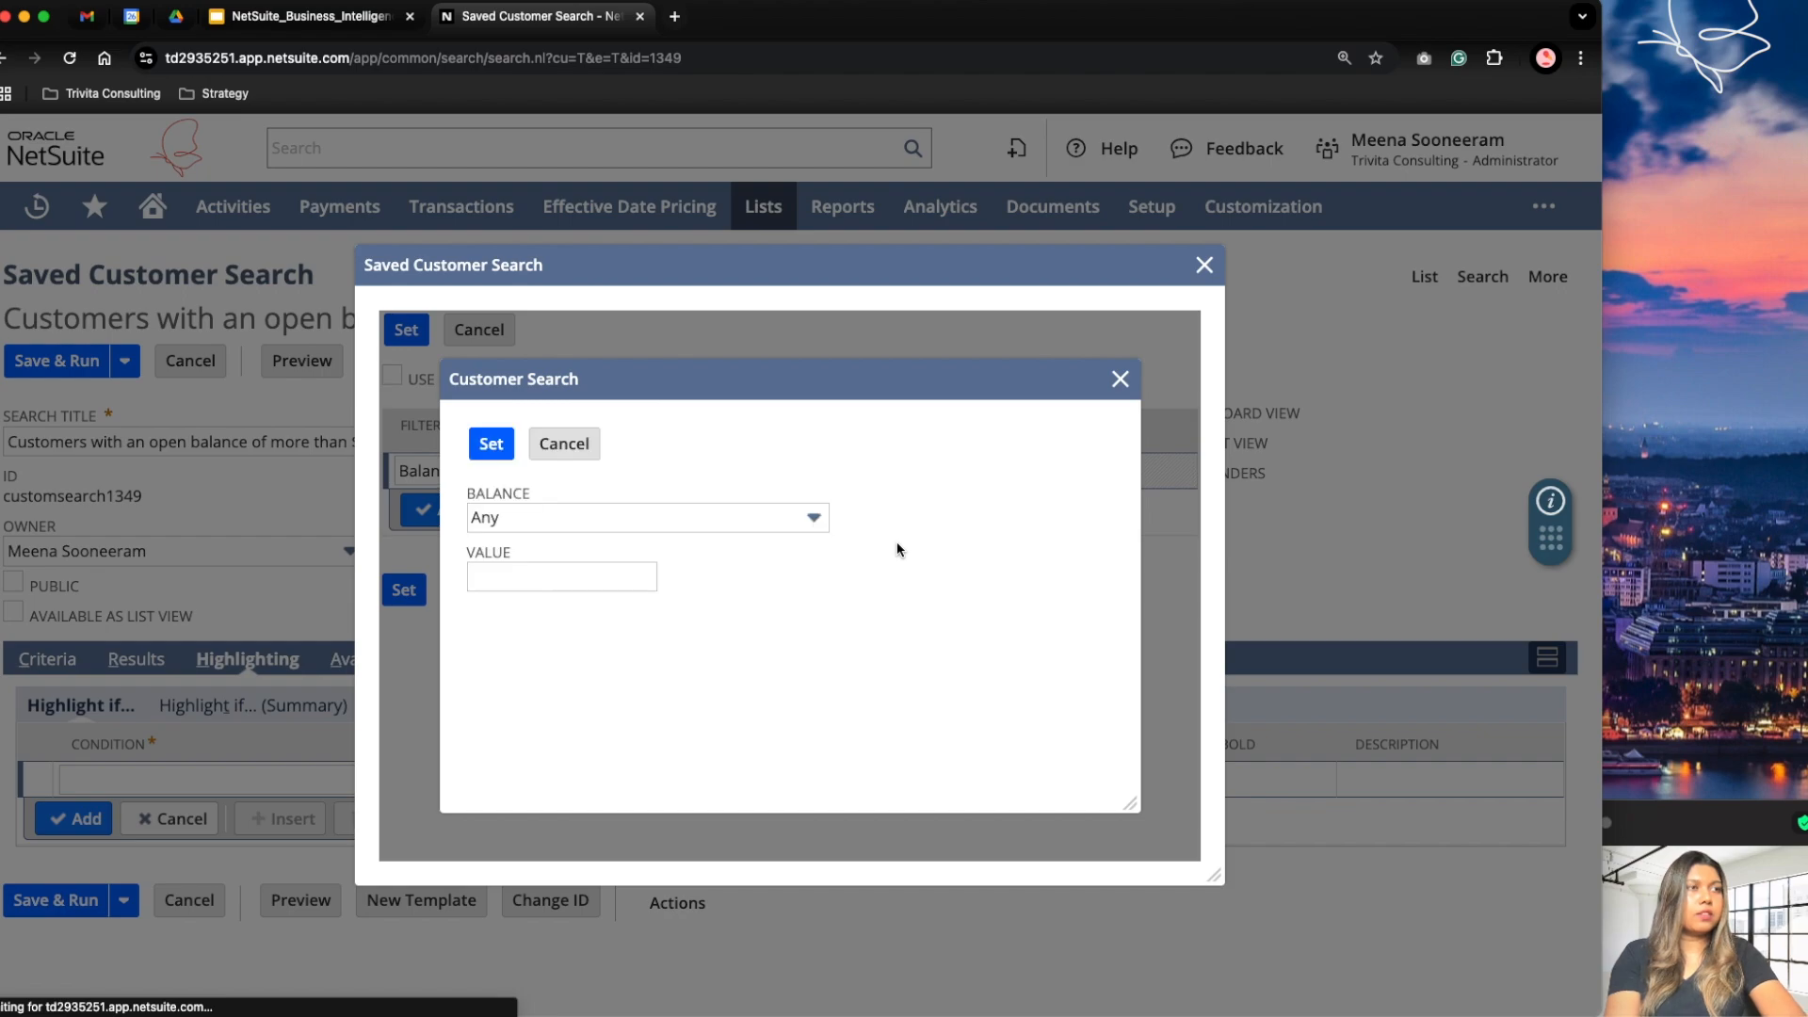
pyautogui.click(534, 524)
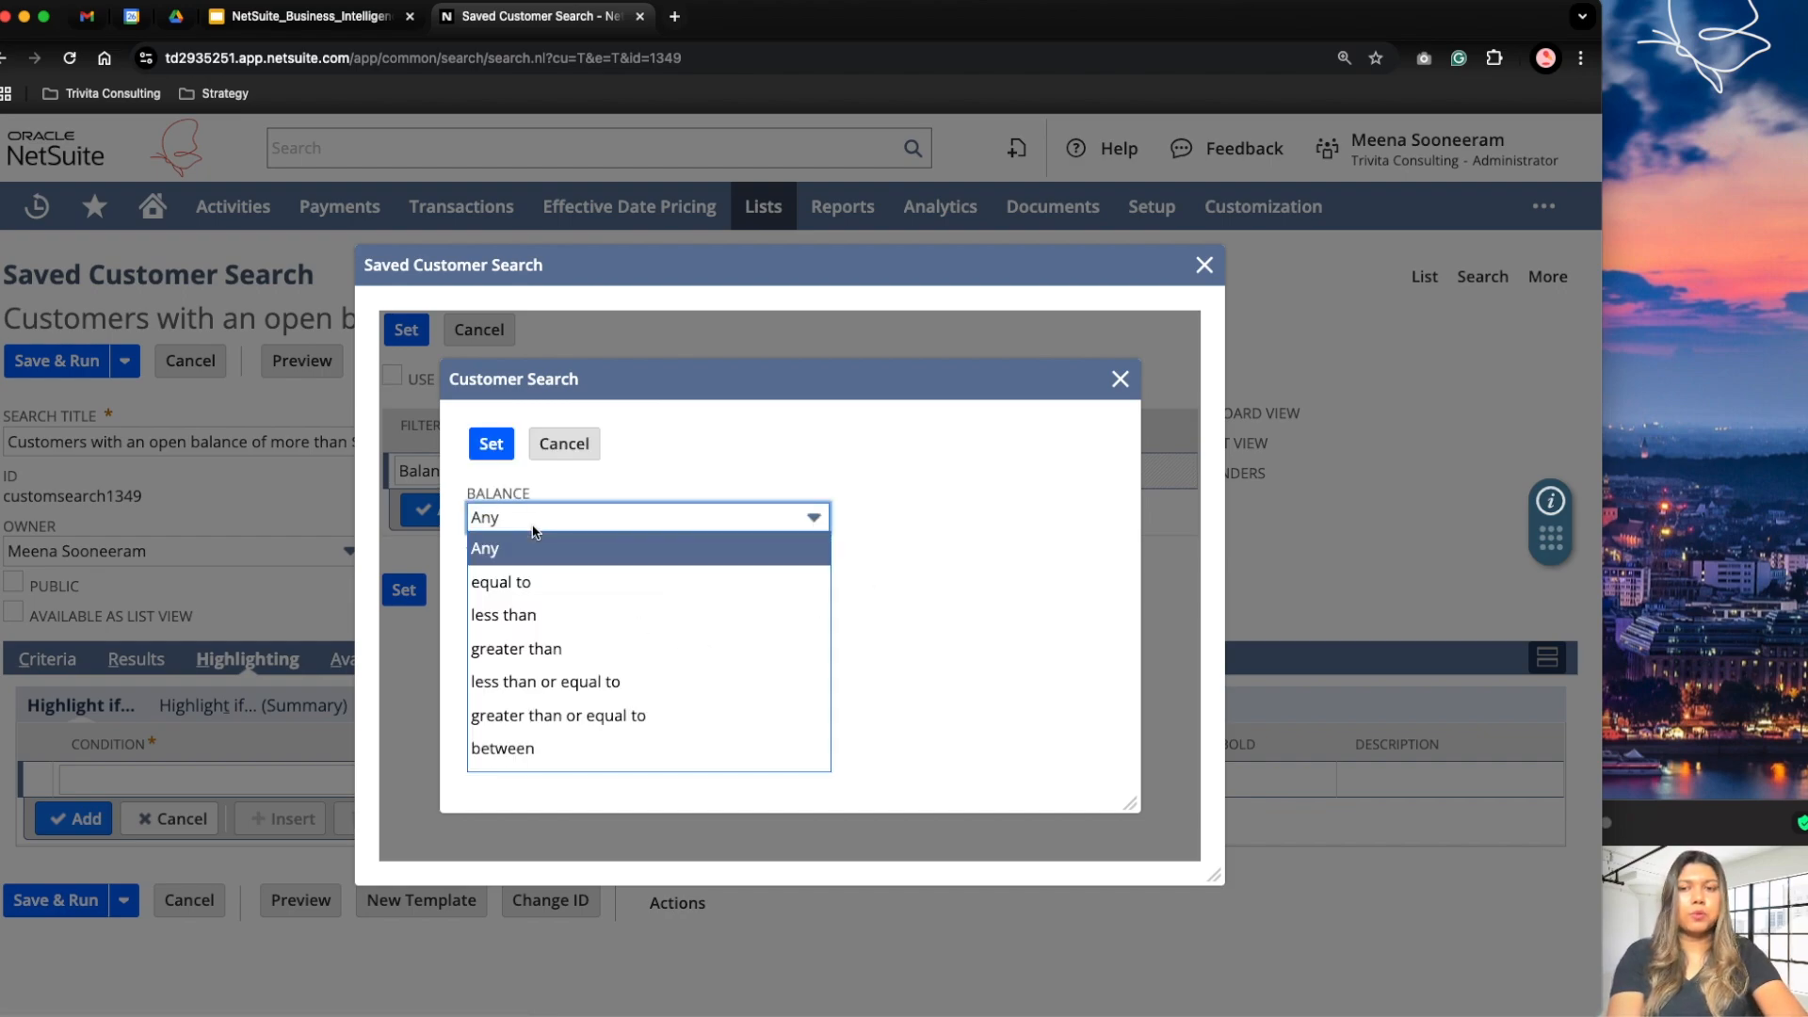
pyautogui.click(557, 657)
pyautogui.click(524, 576)
pyautogui.write('30000')
pyautogui.click(495, 443)
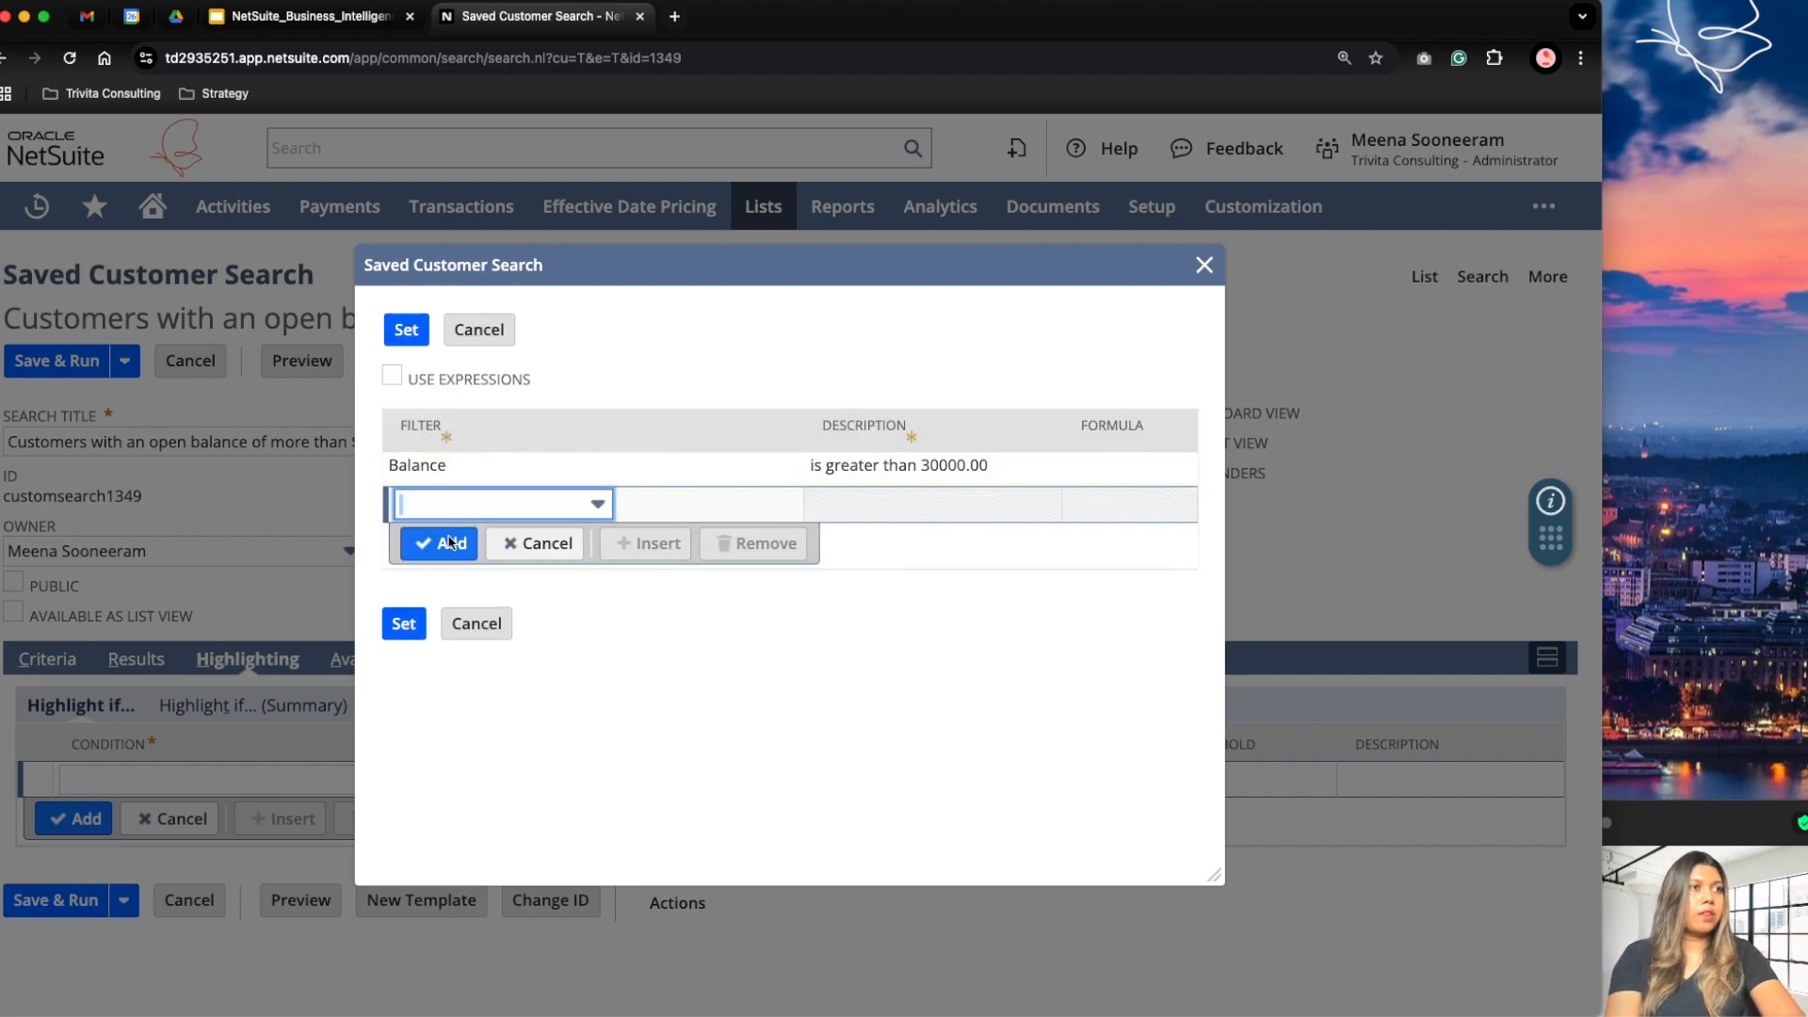
pyautogui.click(403, 626)
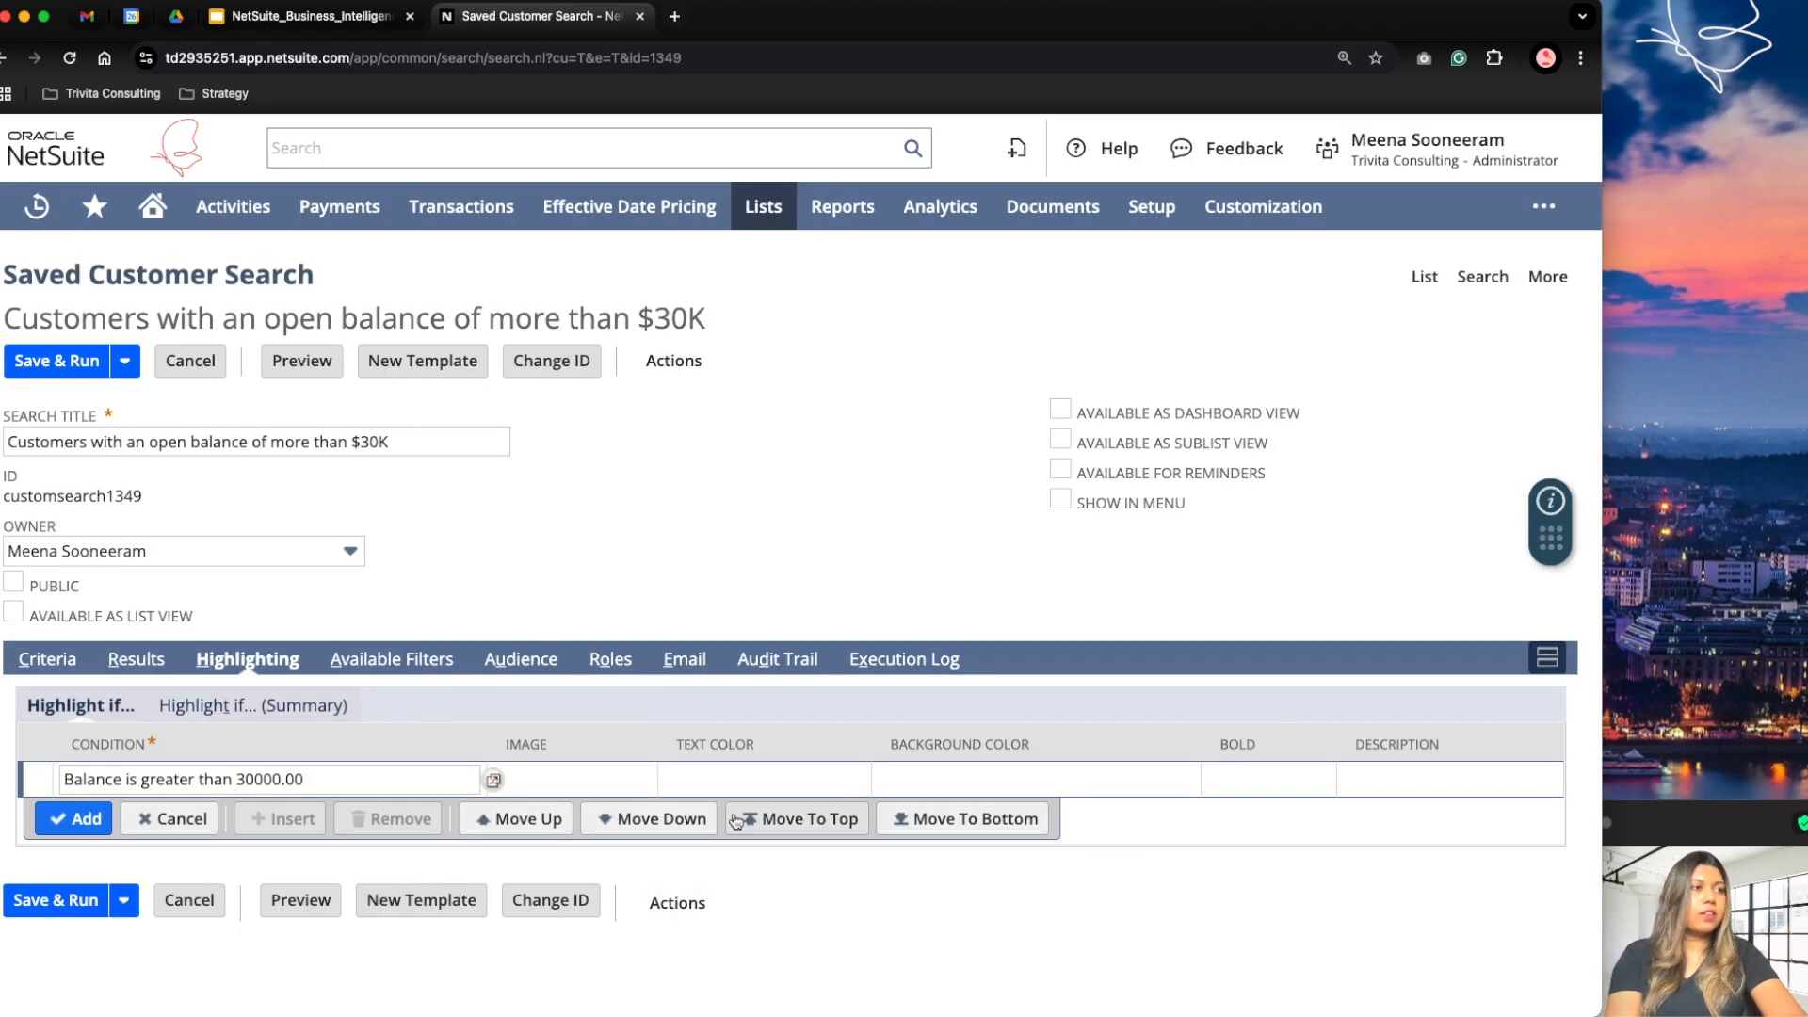
# Step: Set the highlighting rule's image to Dollar Sign 1 and its text color to dark purple
pyautogui.click(491, 788)
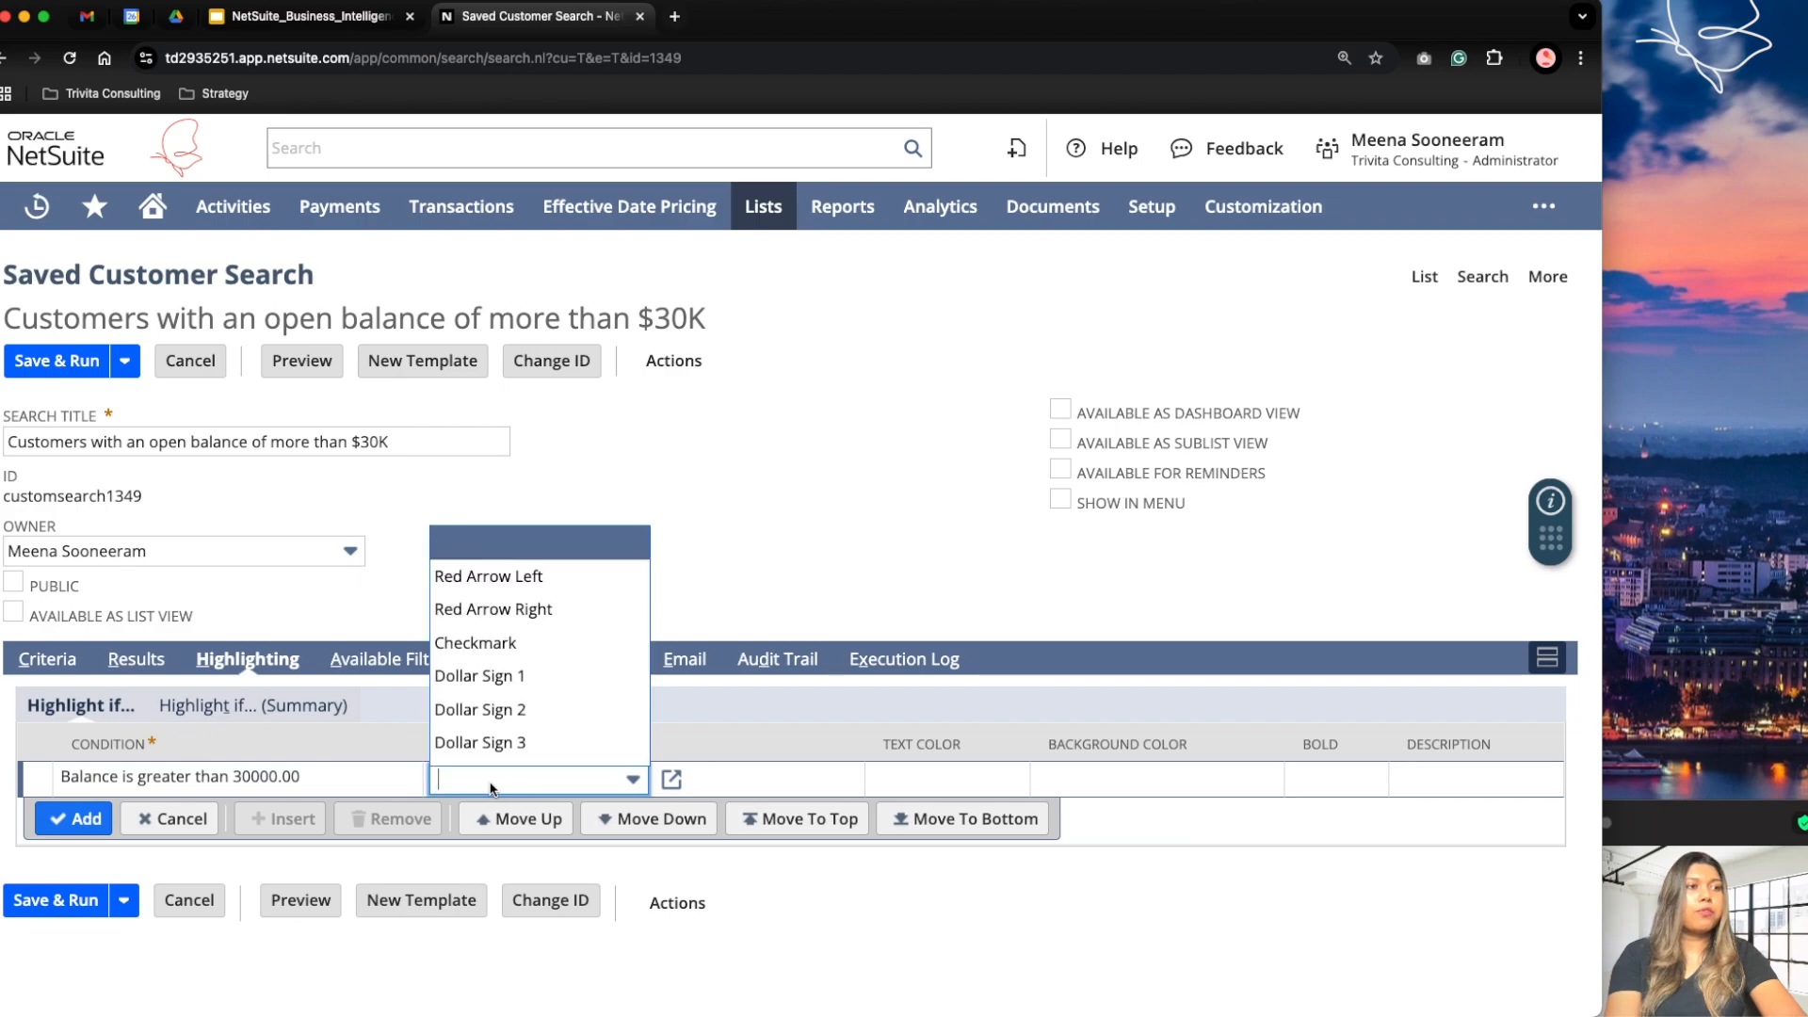
pyautogui.click(517, 689)
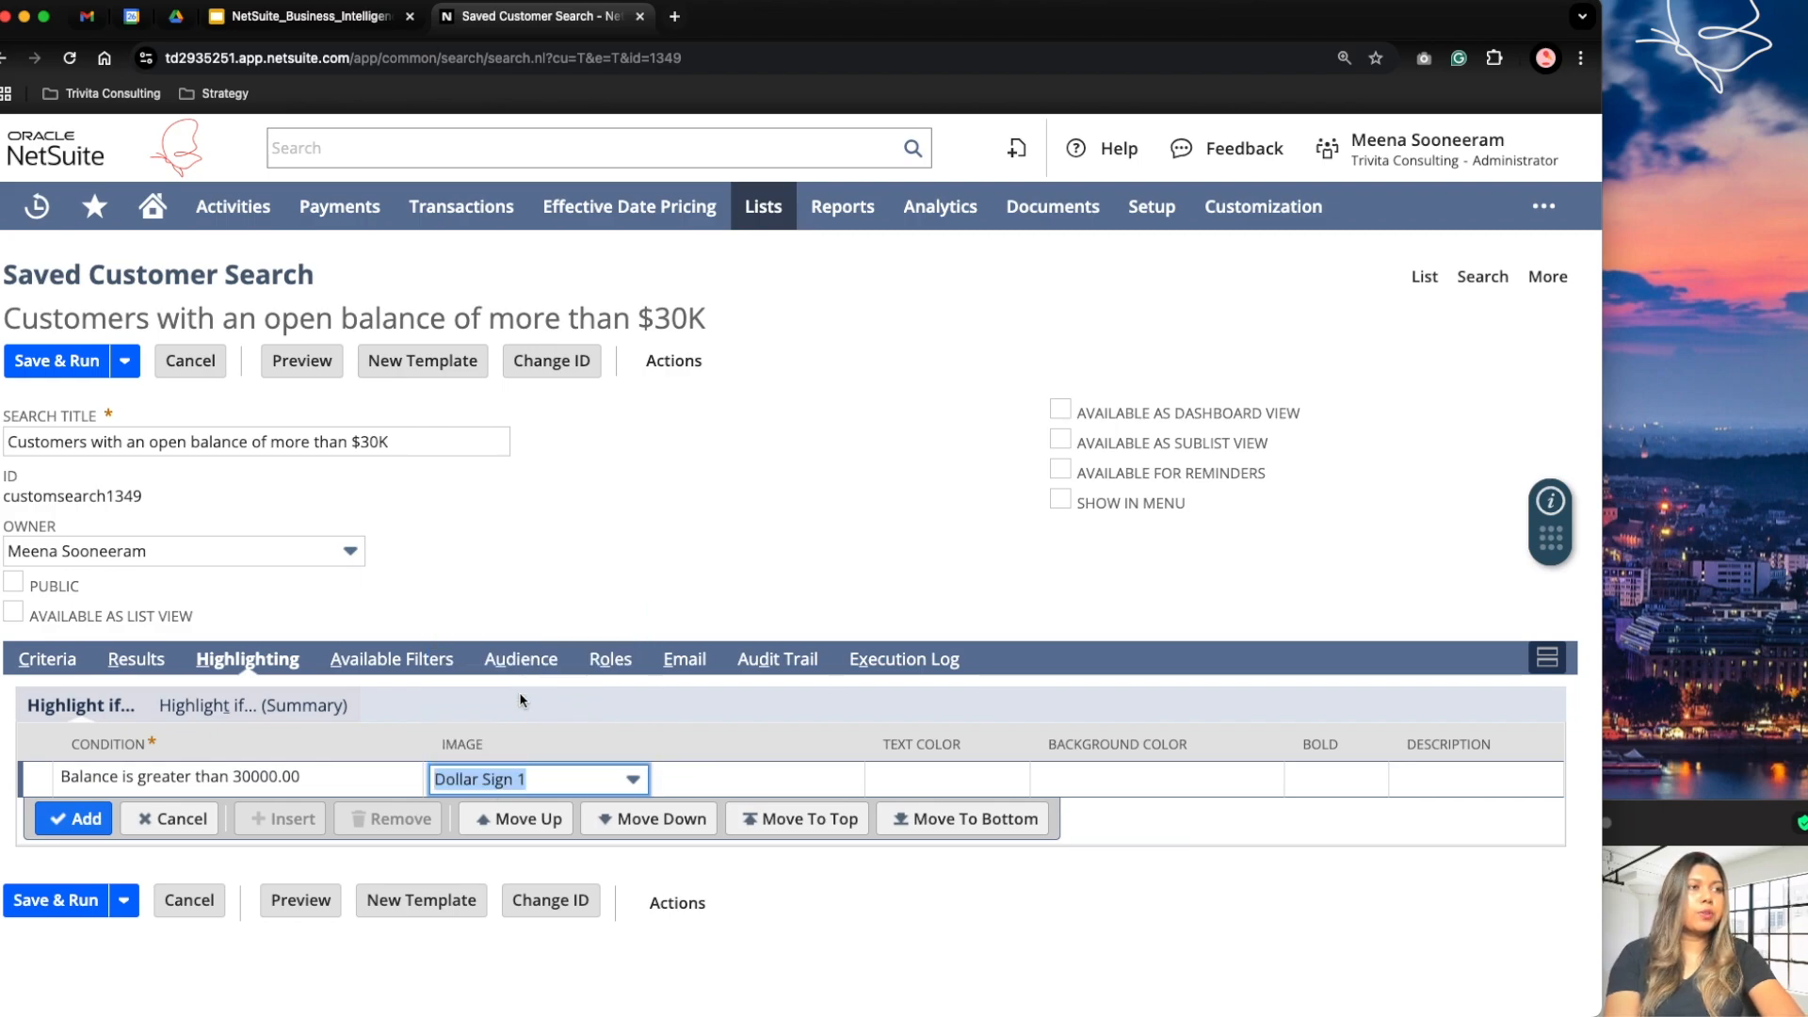
pyautogui.click(963, 782)
pyautogui.click(899, 782)
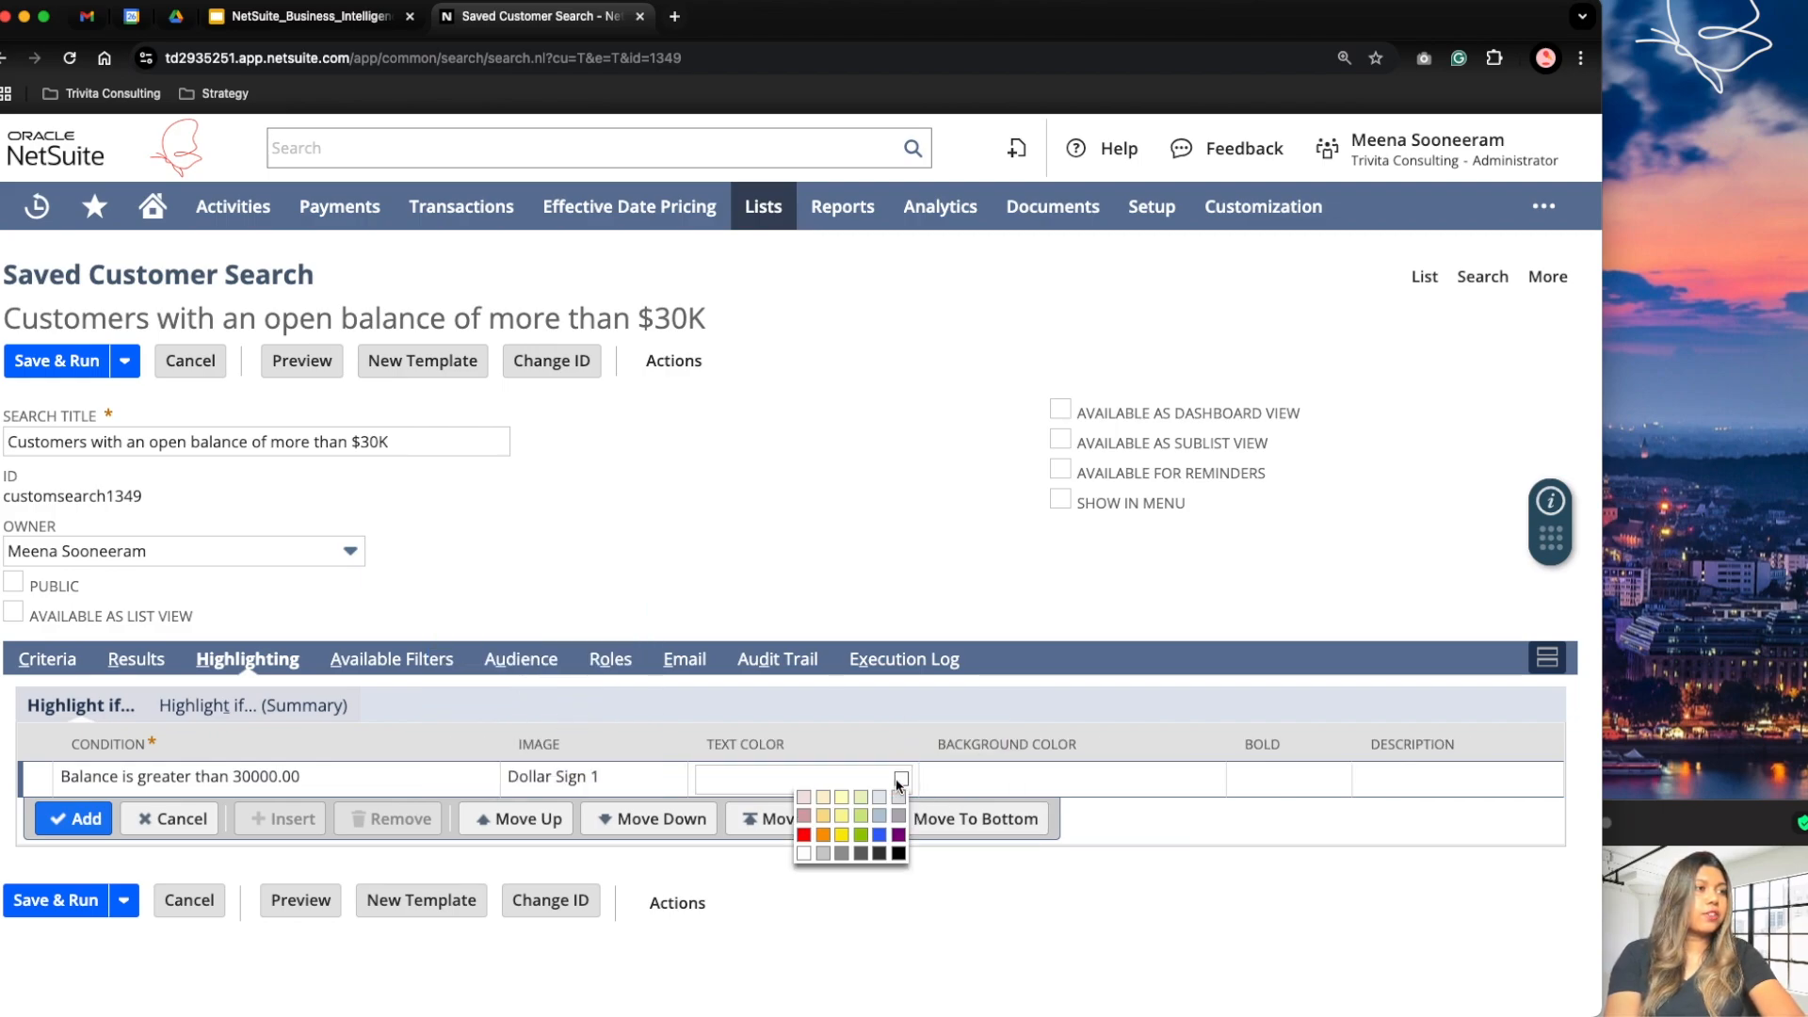
pyautogui.click(898, 835)
# Step: Give the highlighting rule a pale pink background and bold text, add it to the list, and save and run the search
pyautogui.click(1046, 780)
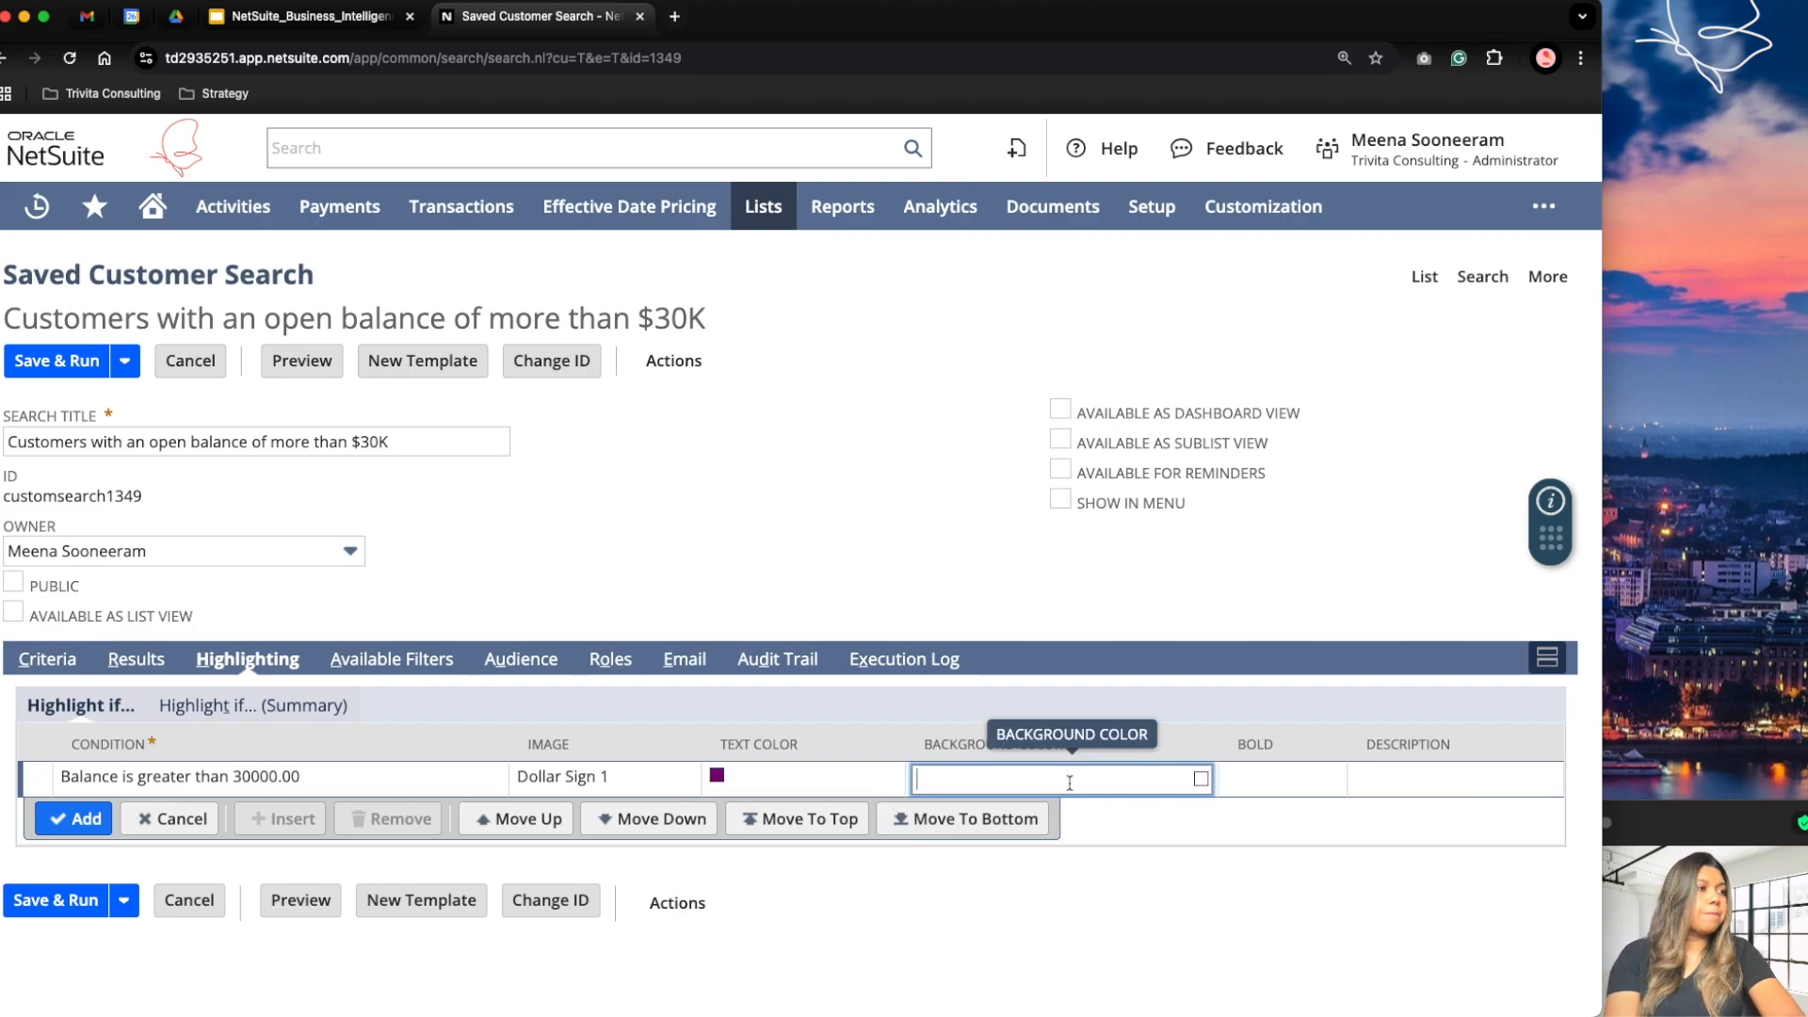
pyautogui.click(1201, 779)
pyautogui.click(1106, 800)
pyautogui.click(1304, 776)
pyautogui.click(1238, 778)
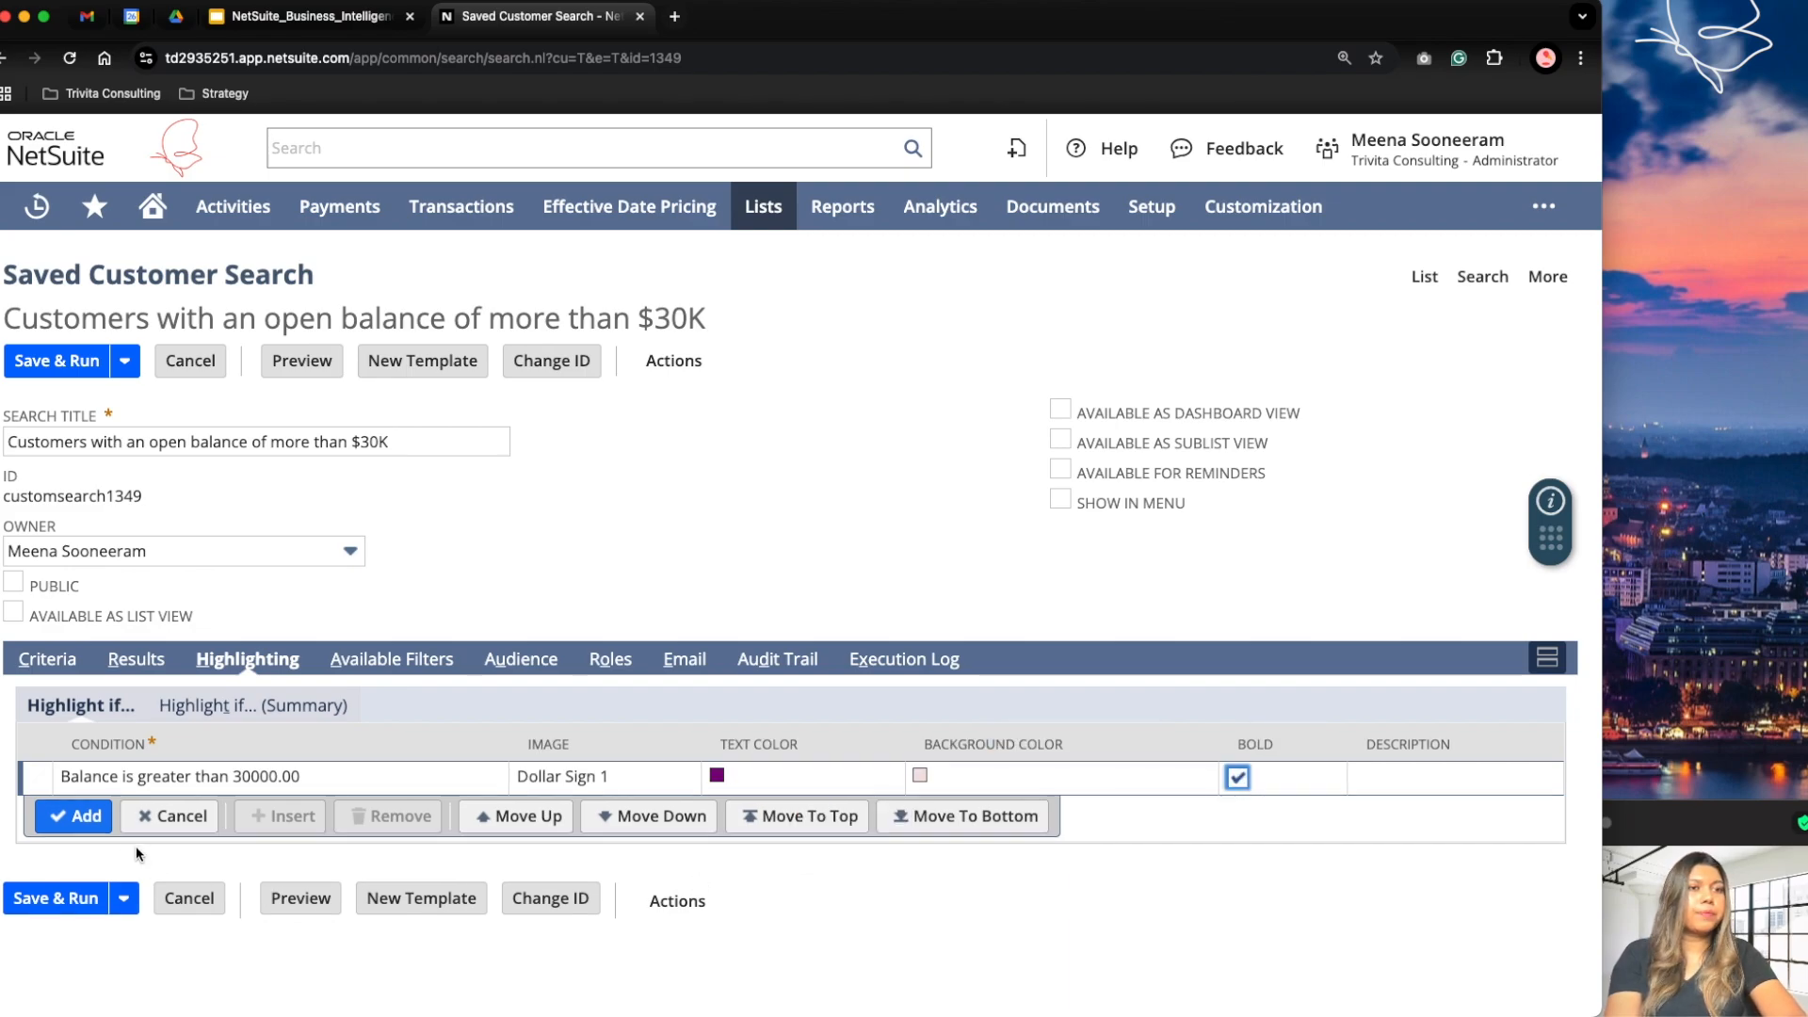
pyautogui.click(75, 816)
pyautogui.click(58, 935)
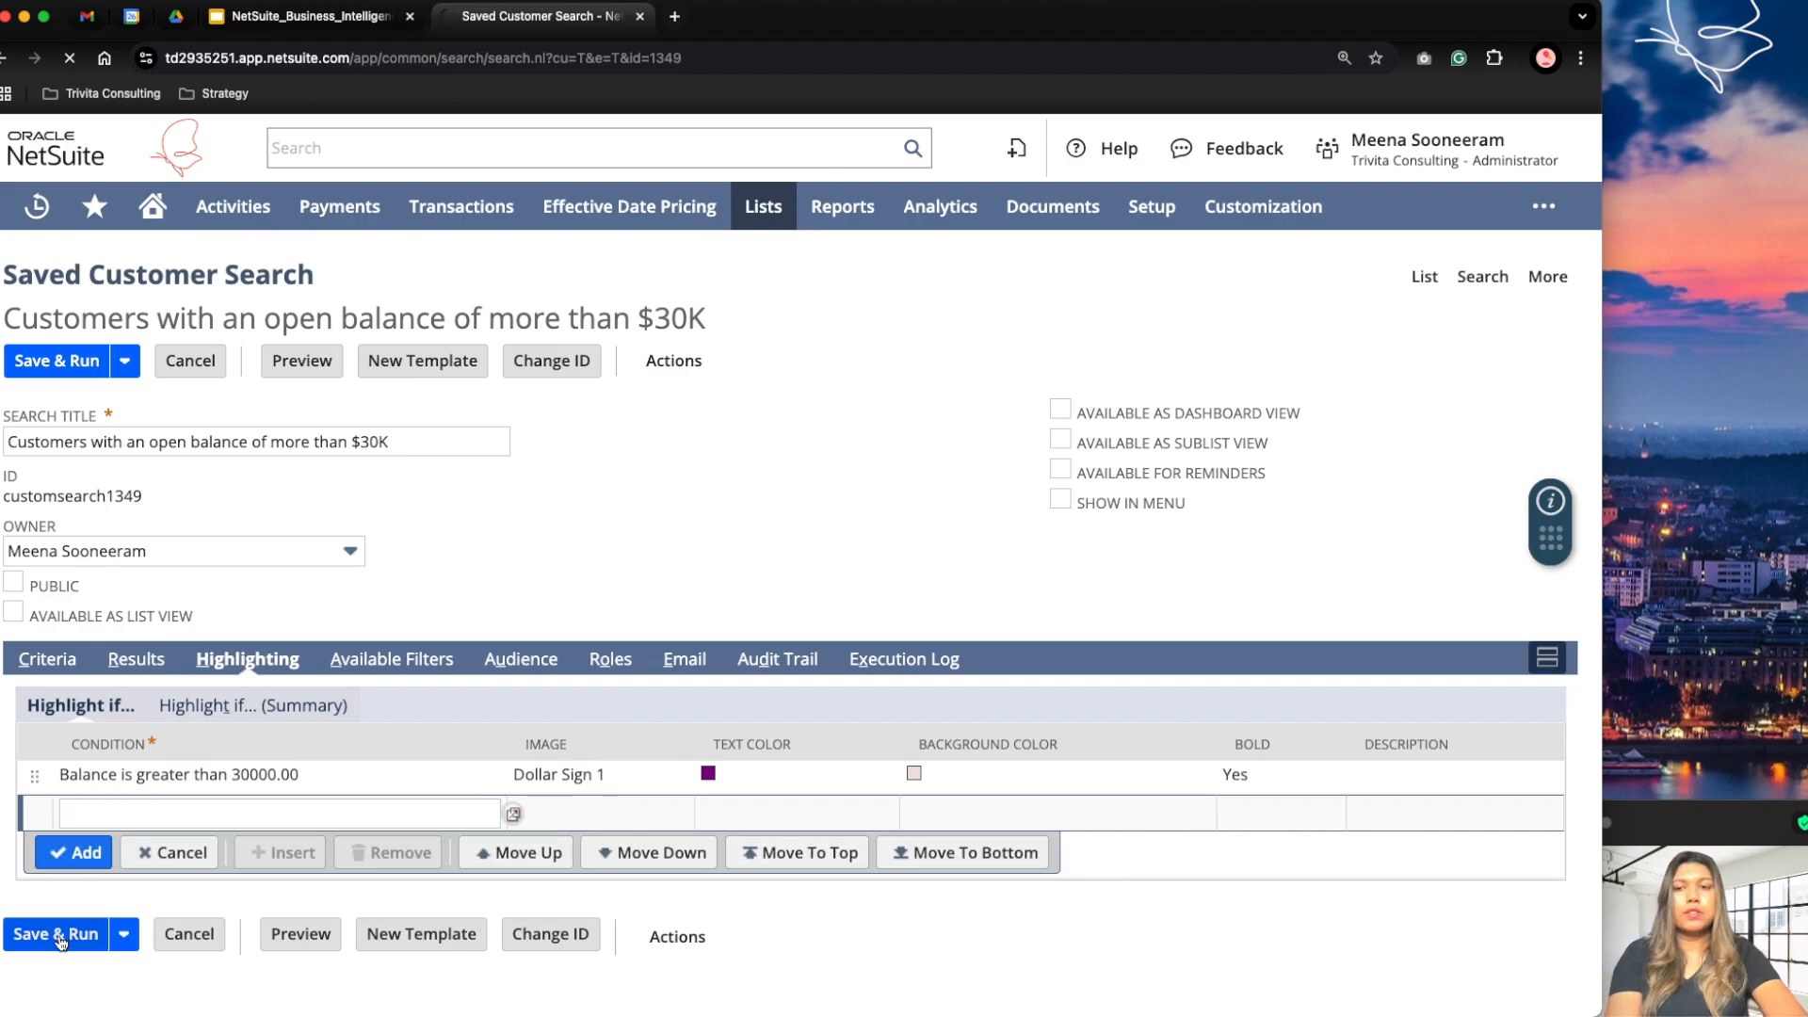